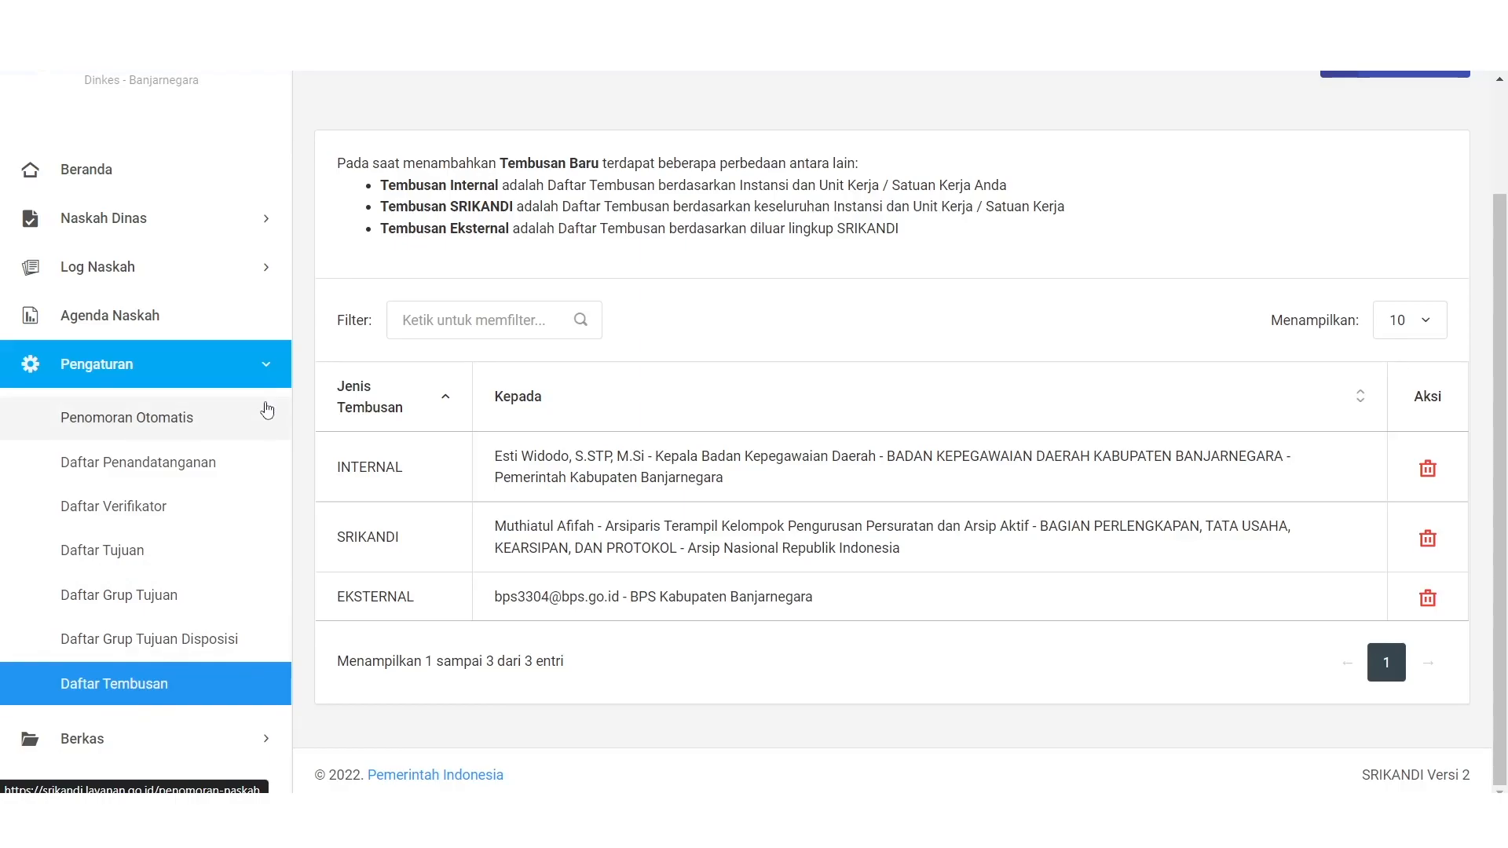
Create a new Penomoran Otomatis entry with the variable combination {K}/{N}/{V1}/{Y}
click(172, 424)
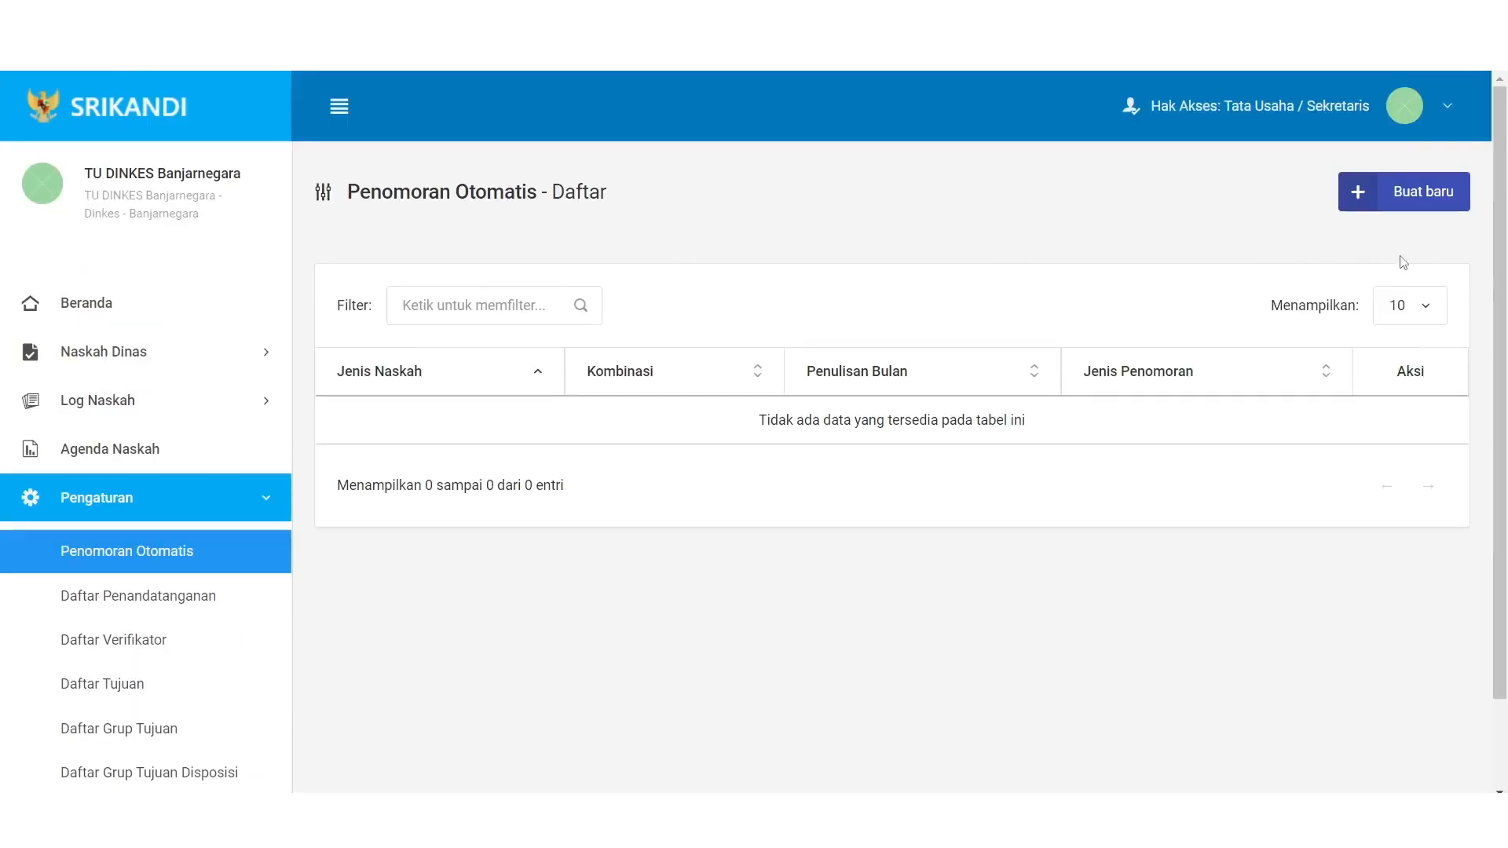
click(1357, 186)
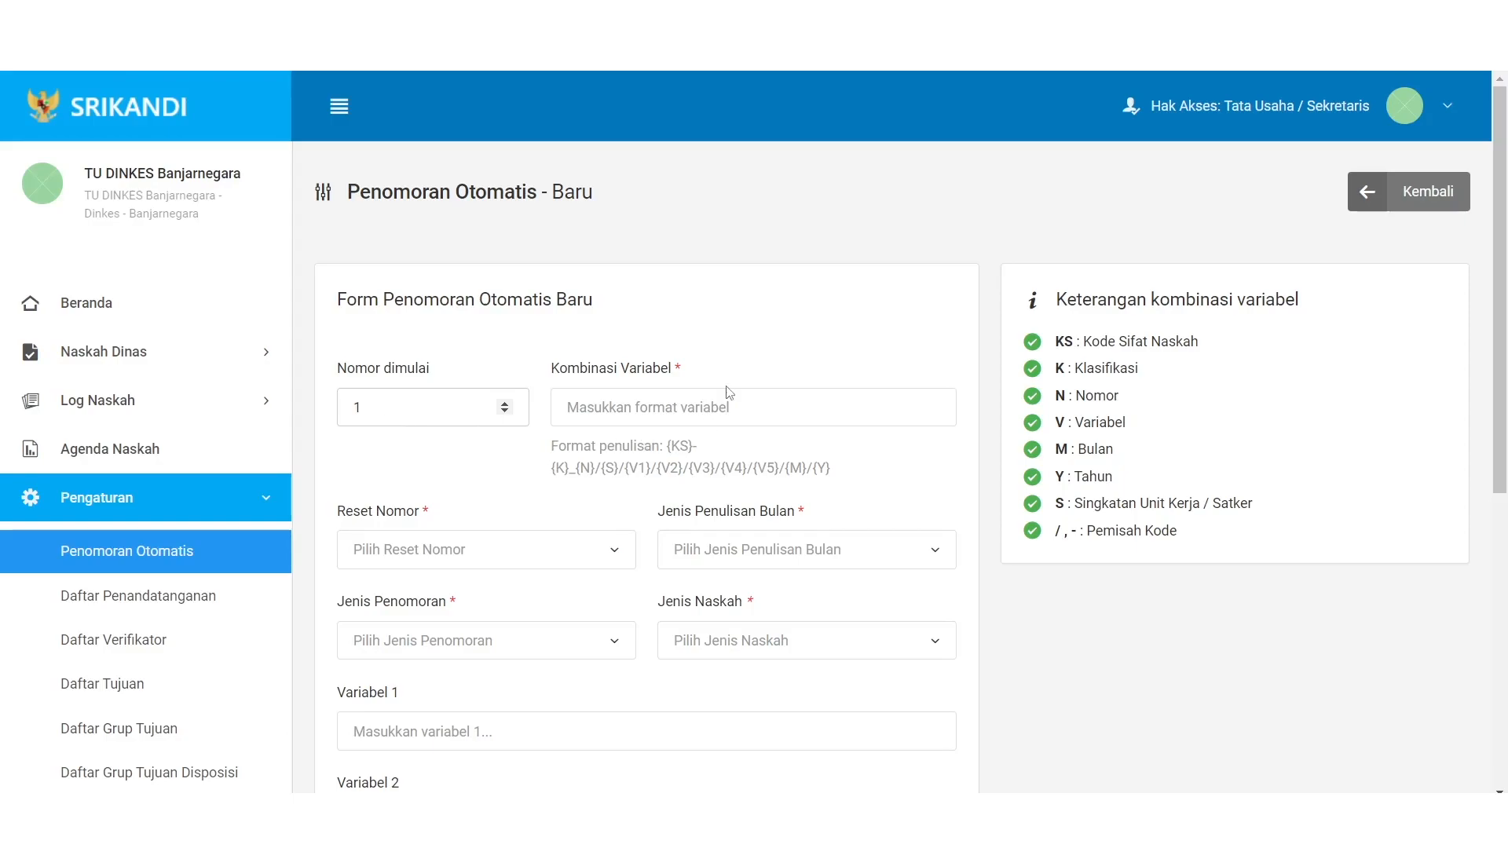
click(683, 403)
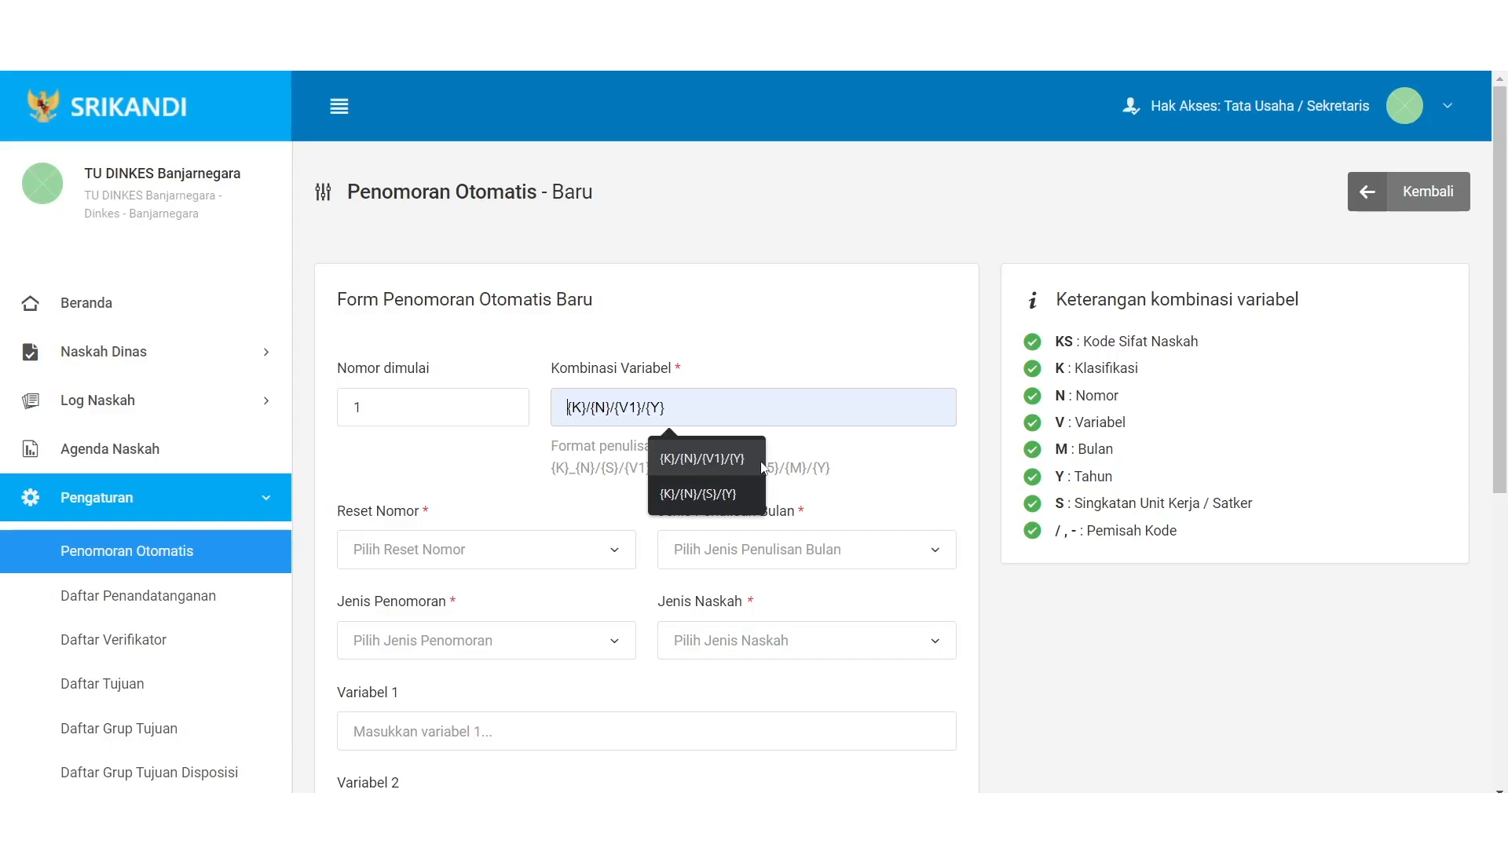
click(706, 463)
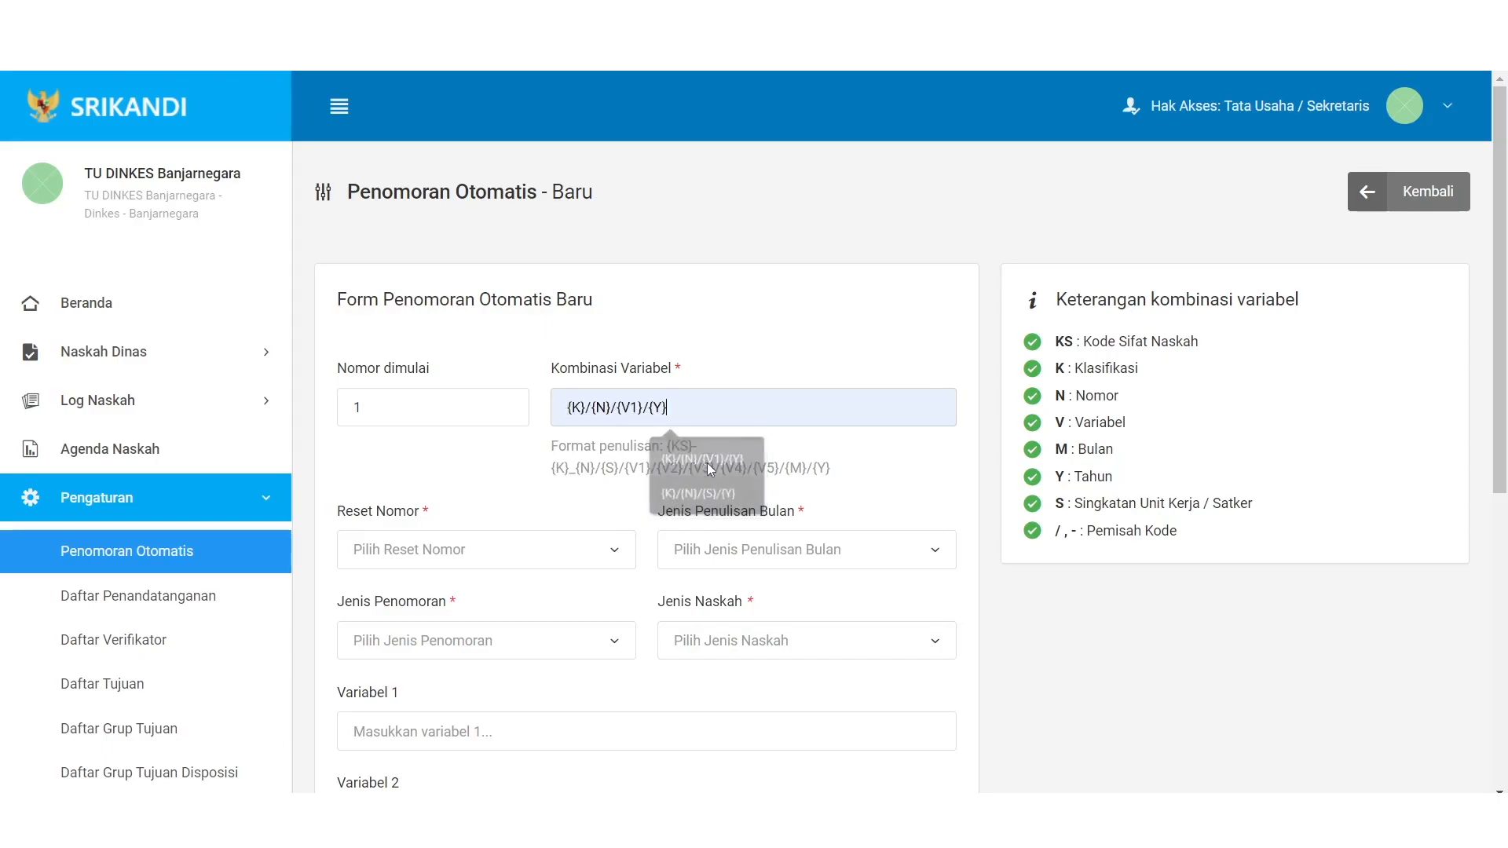
Set Reset Nomor to Tahunan and Jenis Penomoran to Surat Keluar in the automatic numbering form
click(511, 556)
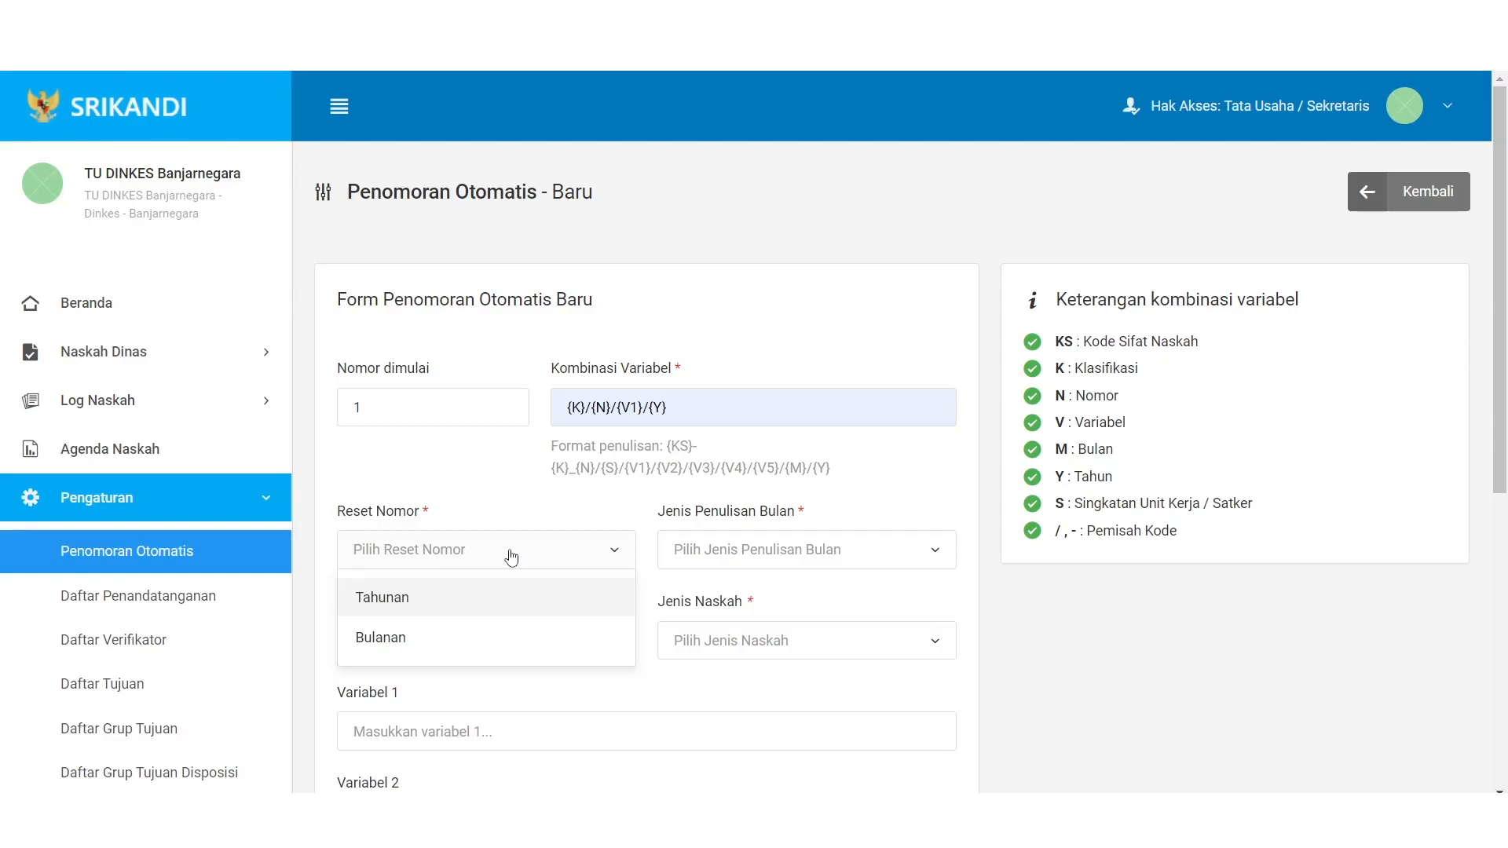
click(438, 598)
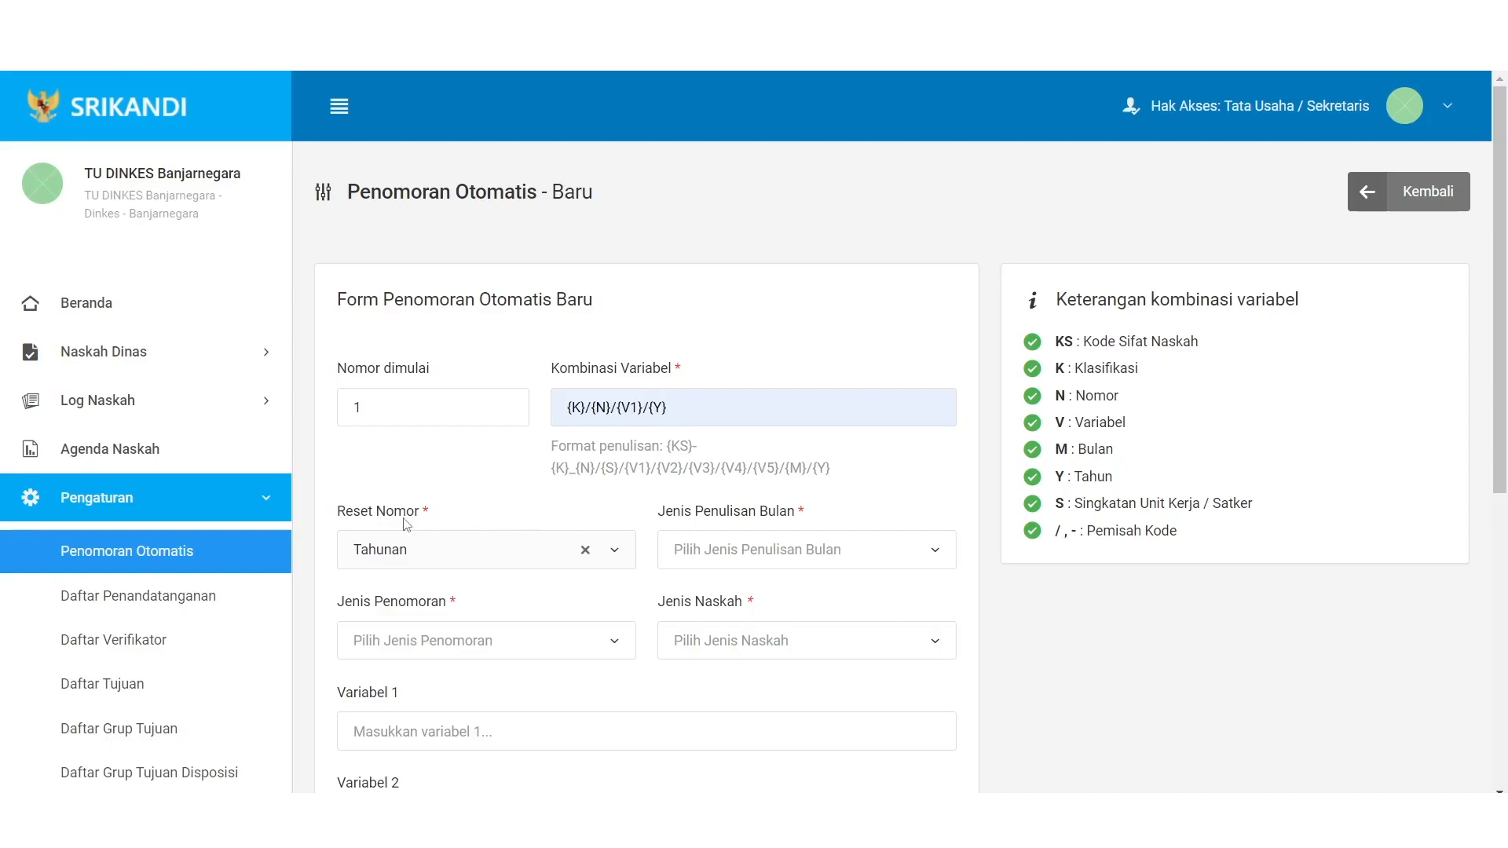
click(522, 652)
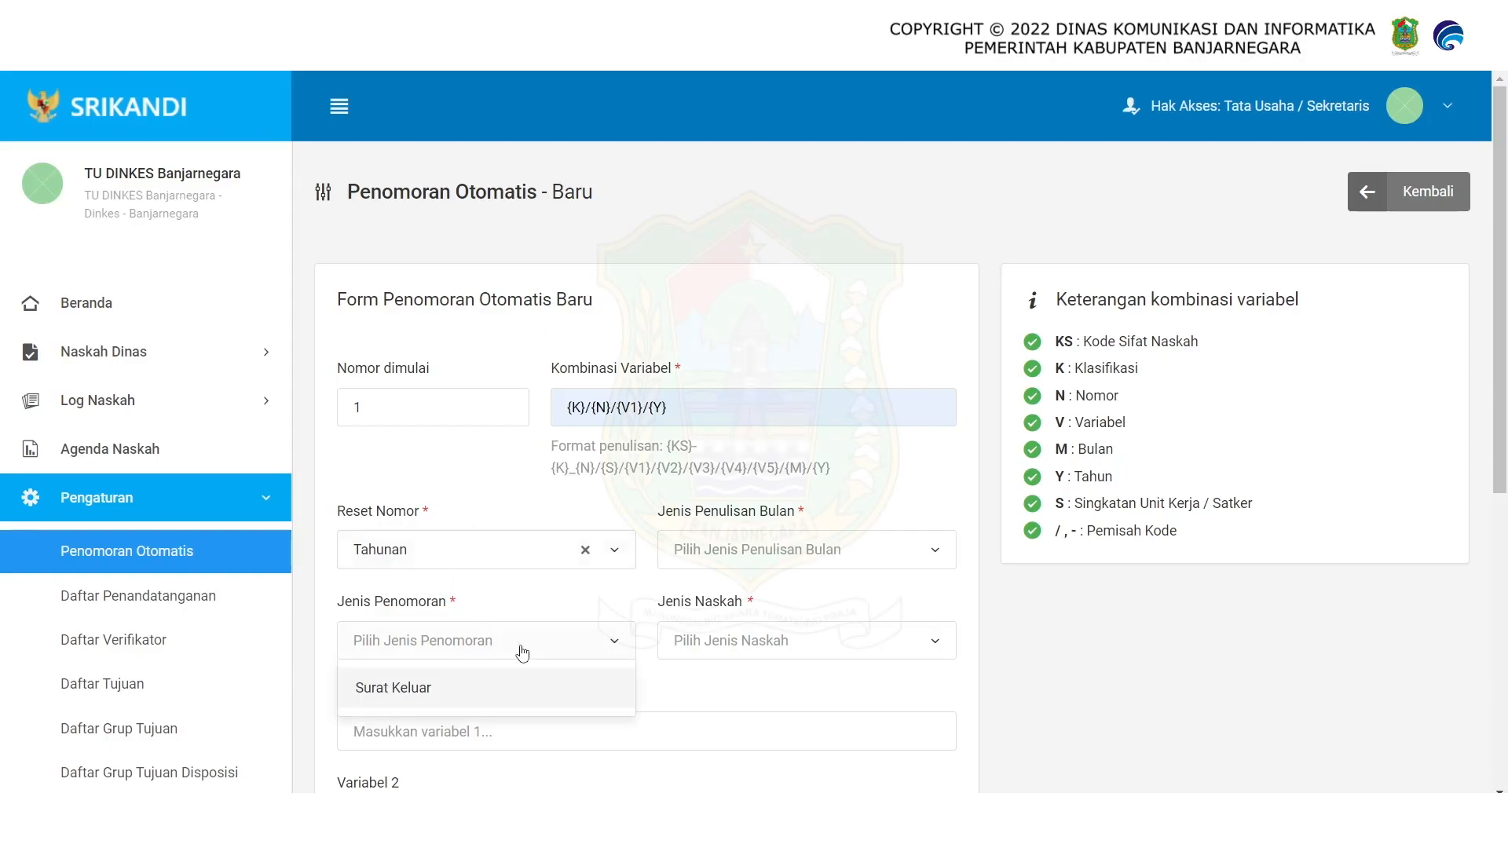
click(625, 647)
click(572, 632)
click(414, 691)
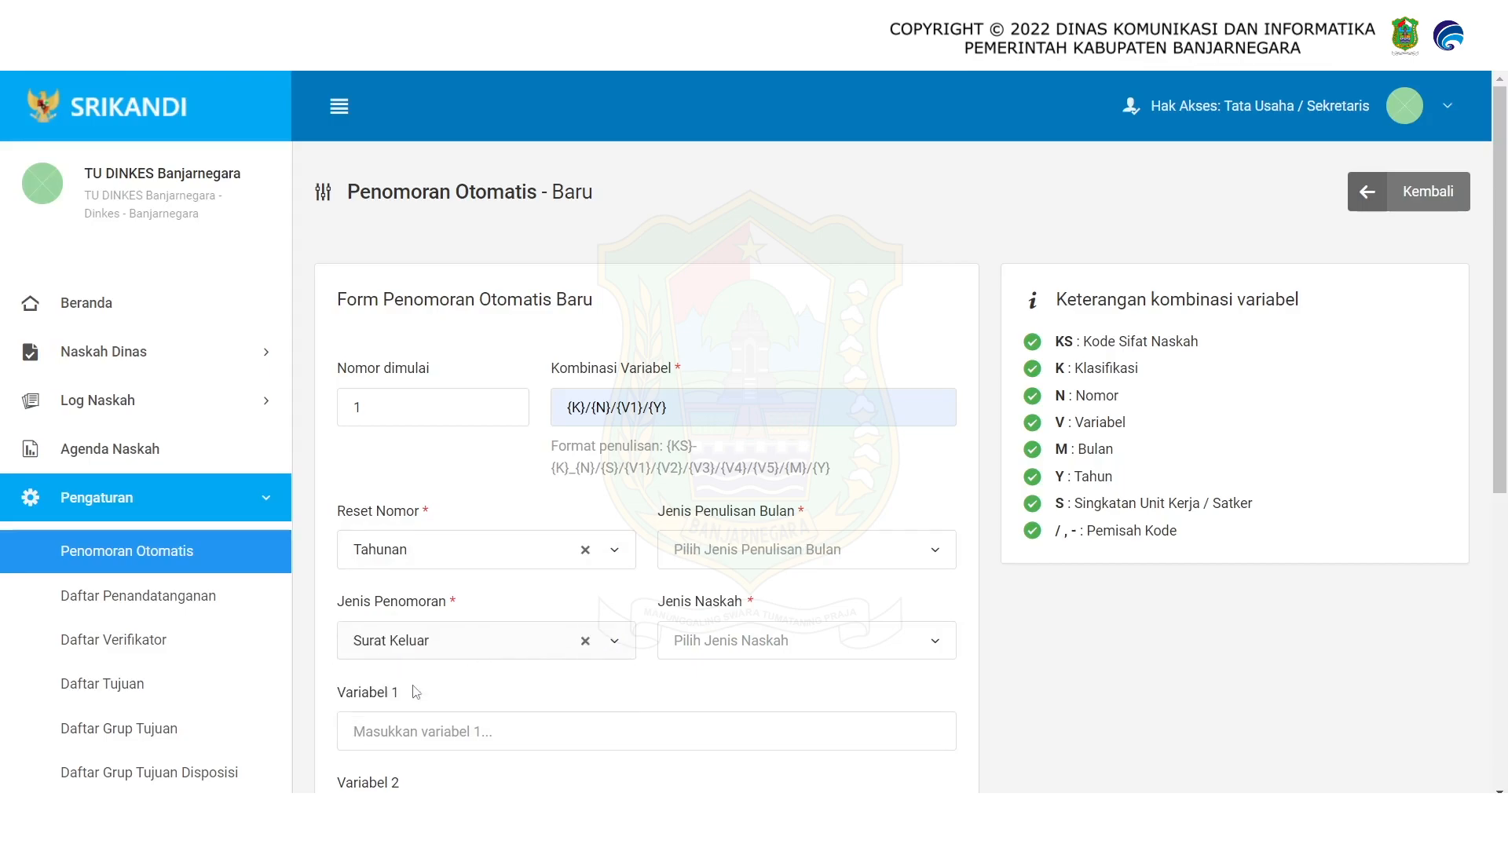
Enter Dinkes as Variabel 1 in the automatic numbering form
click(454, 742)
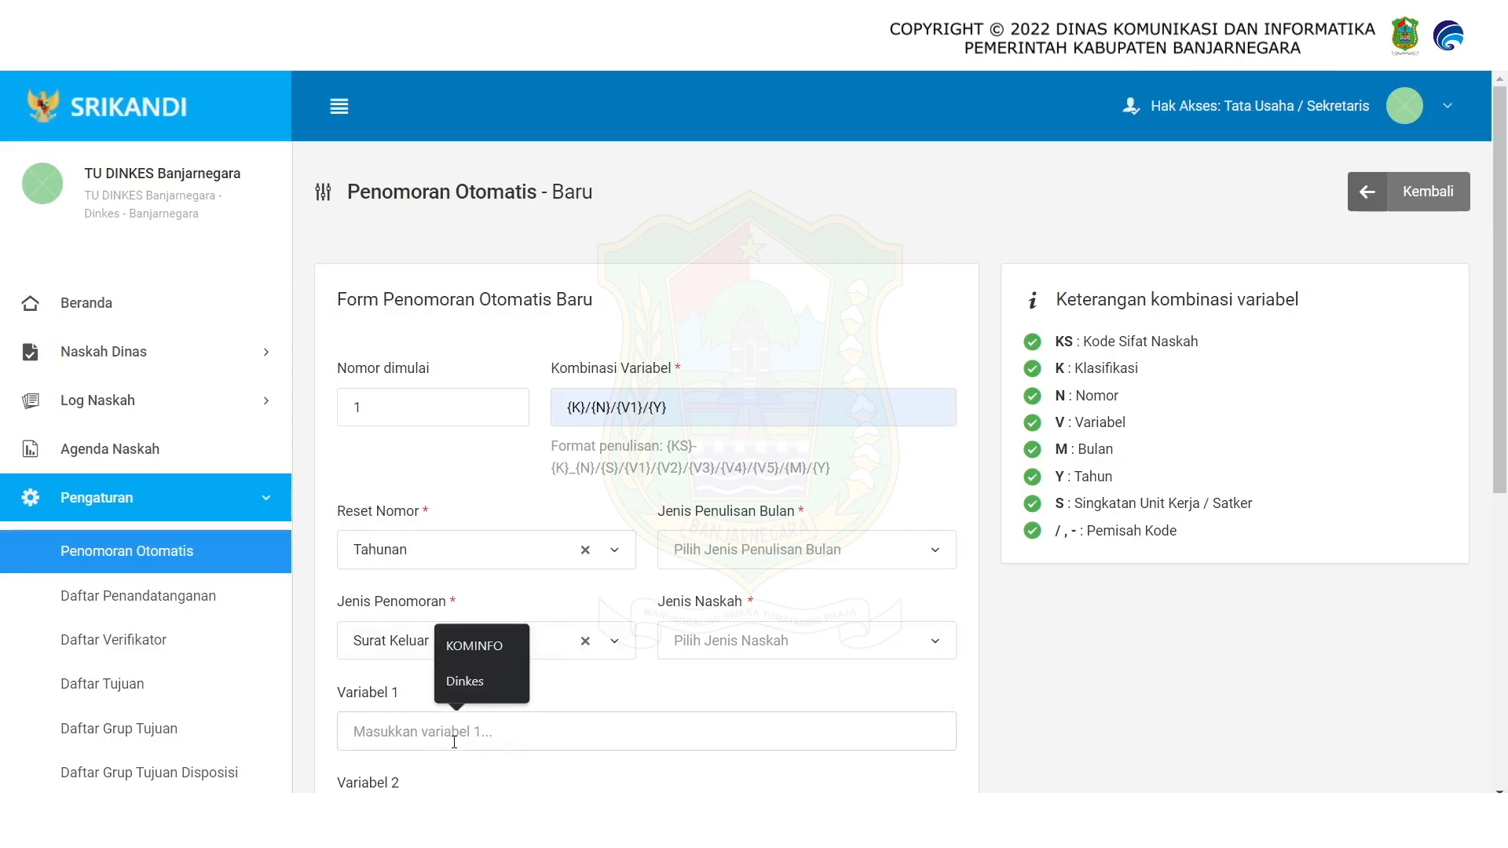
text(D)
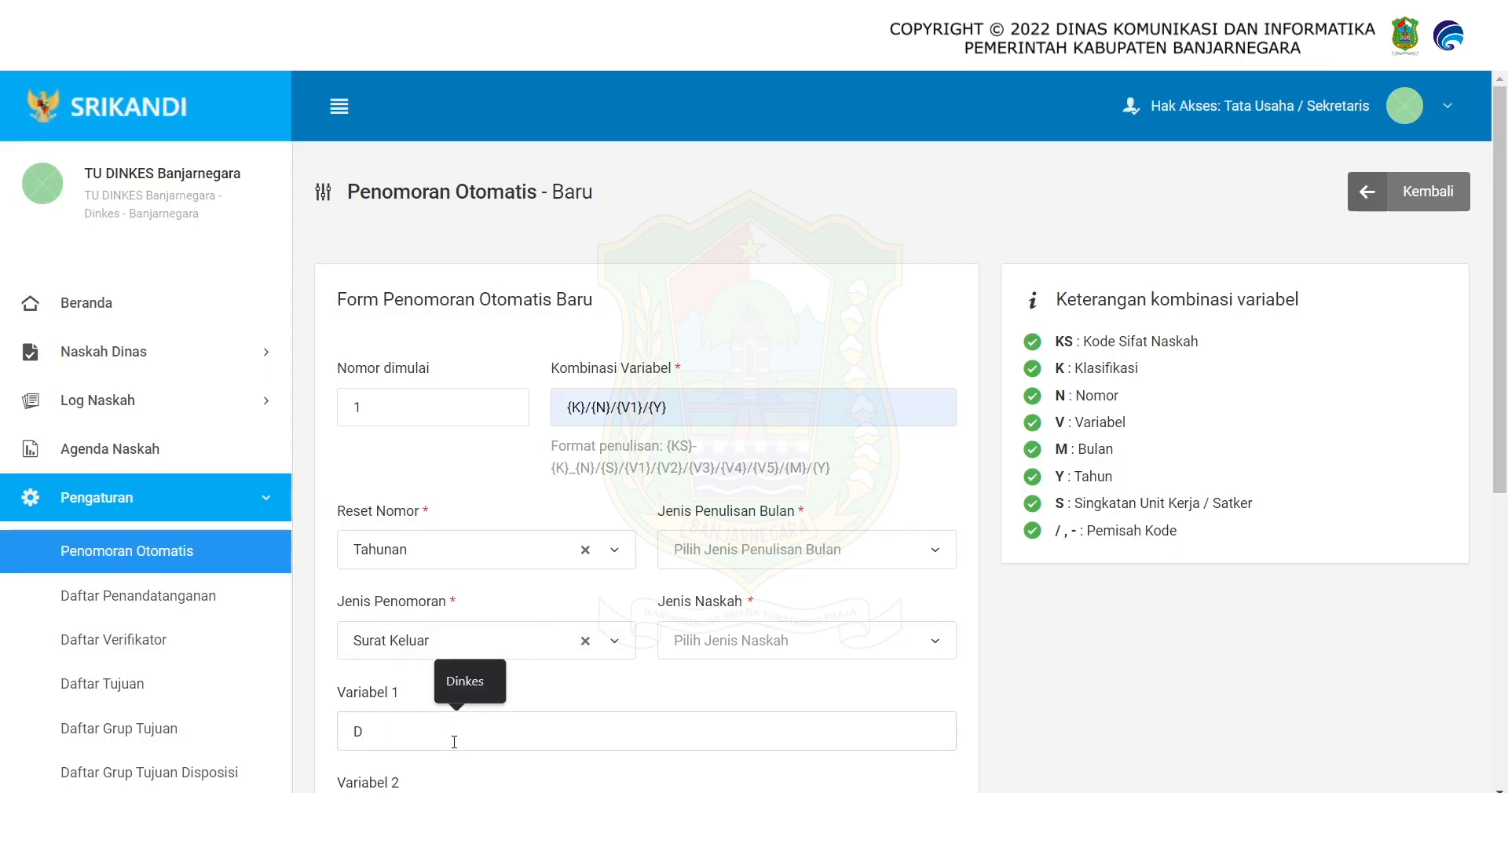
text(inkes)
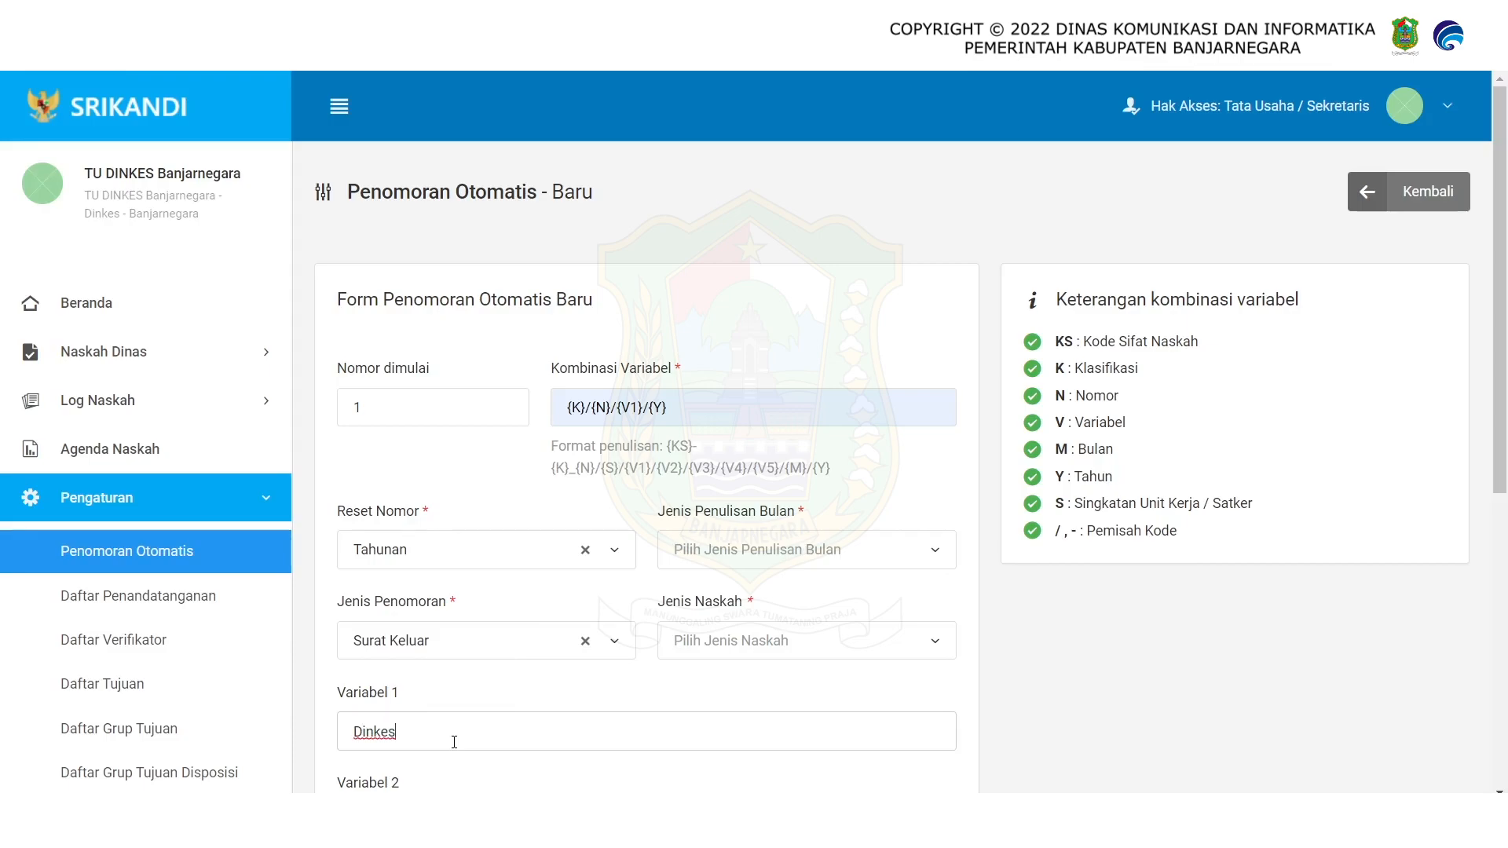
Set Jenis Penulisan Bulan to Angka Romawi for the numbering format
drag(1505, 418, 1504, 623)
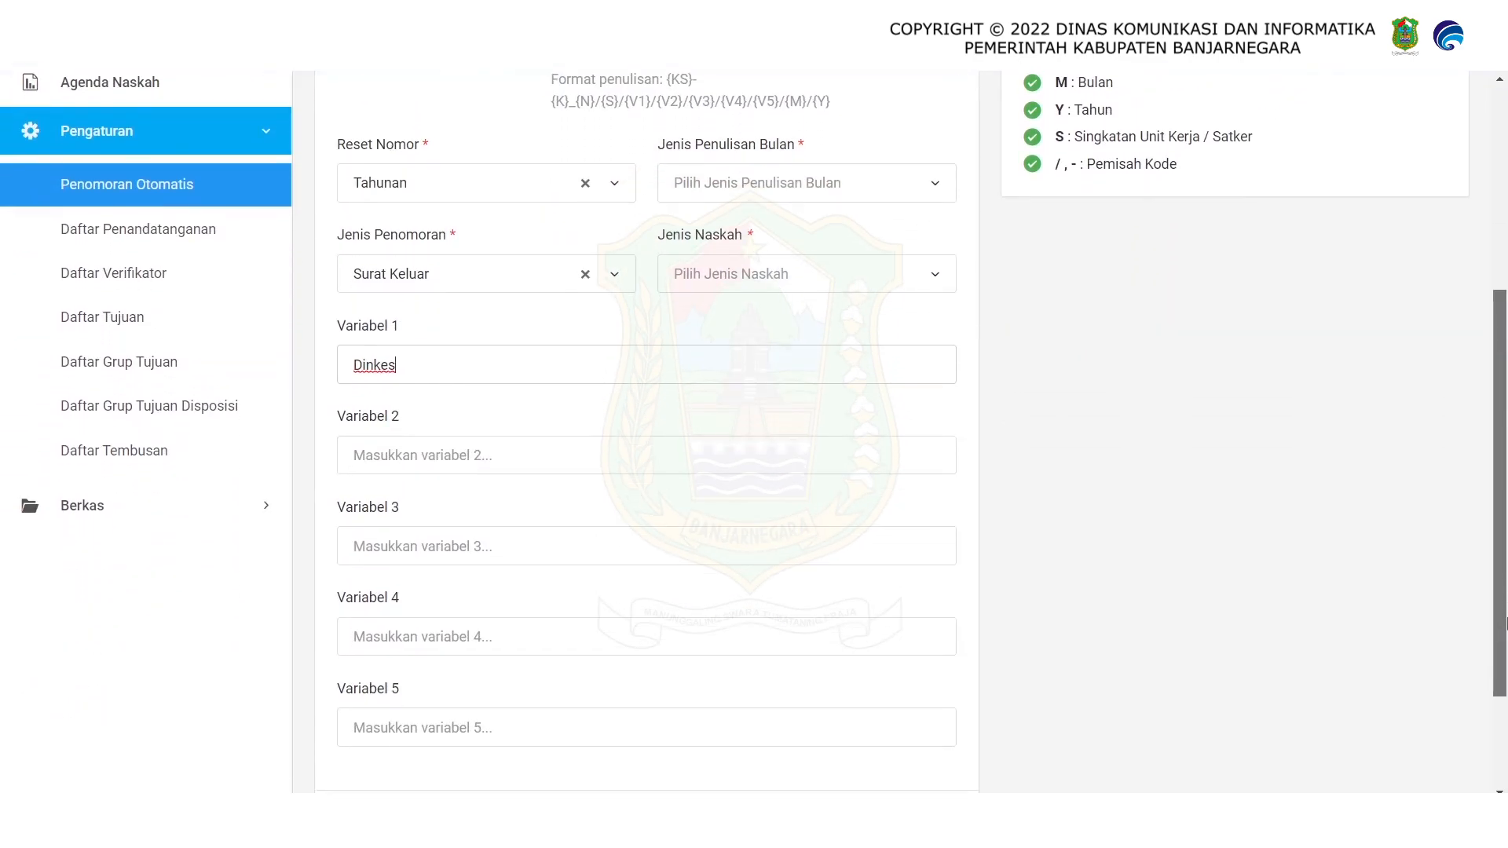
drag(1504, 623, 1504, 685)
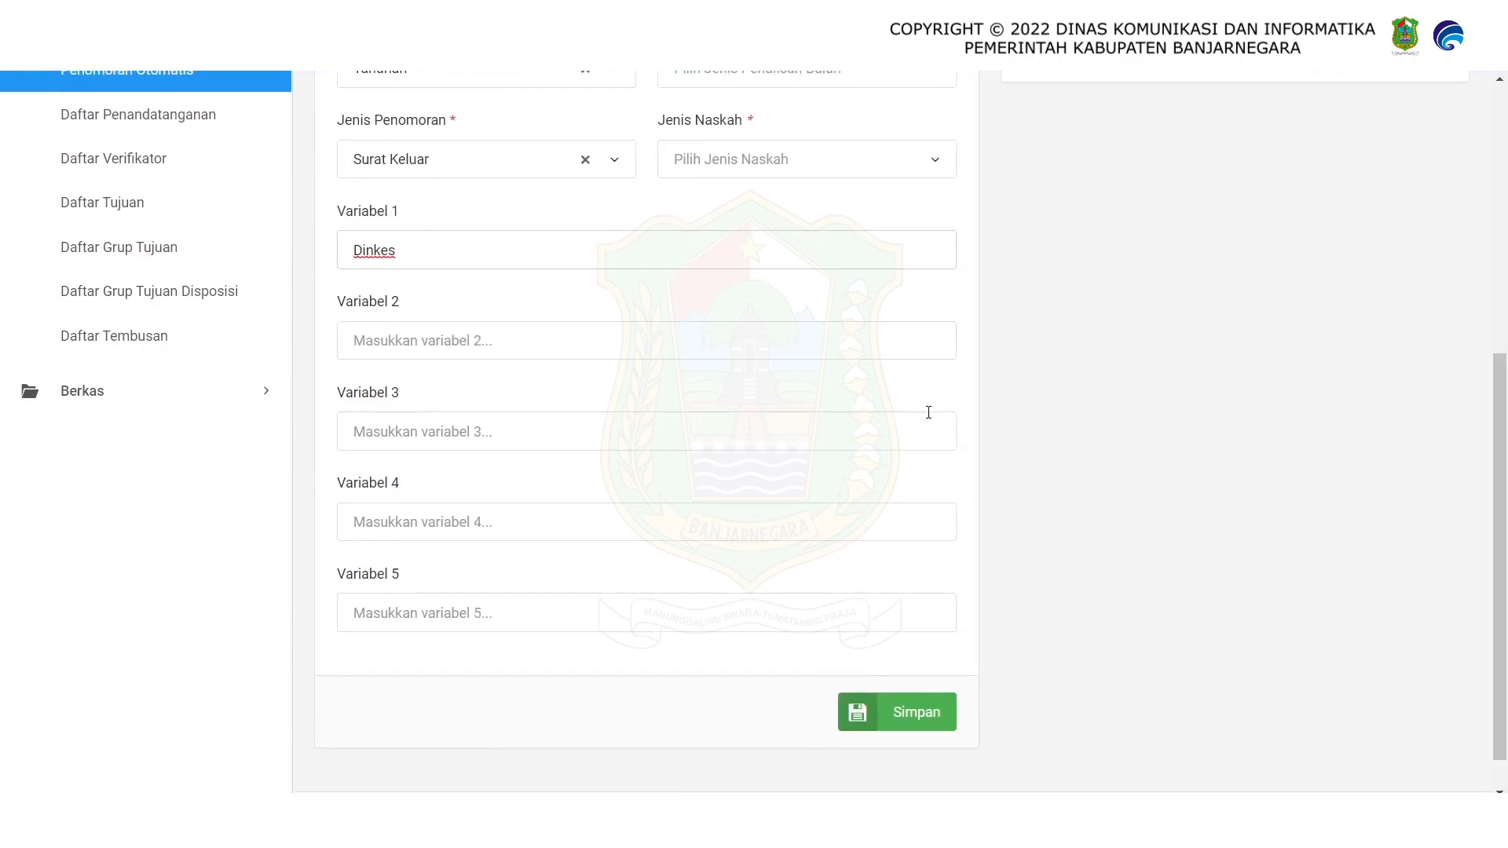
drag(1496, 588, 1492, 377)
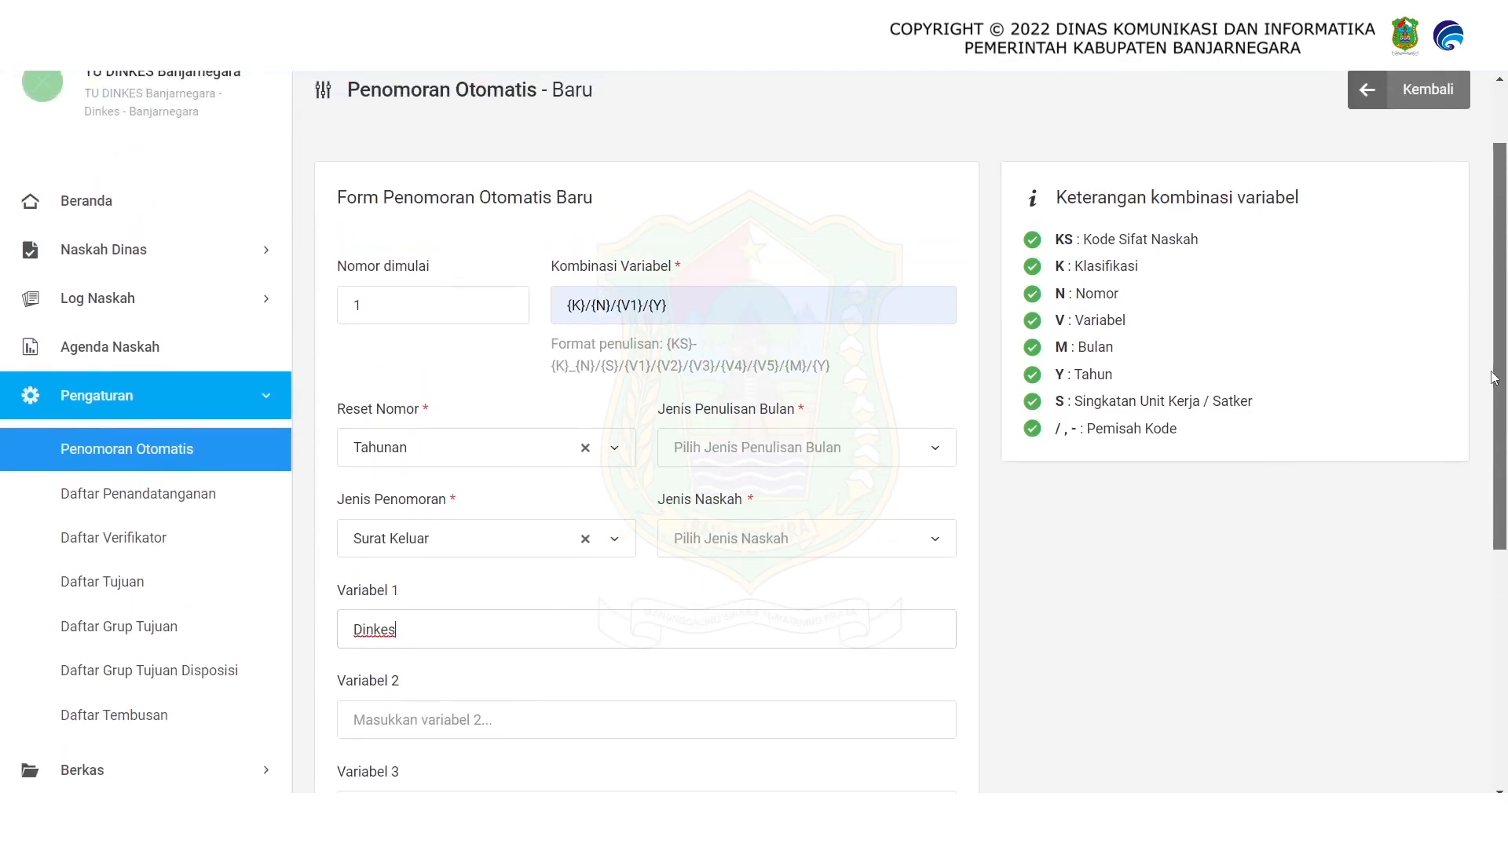
click(942, 449)
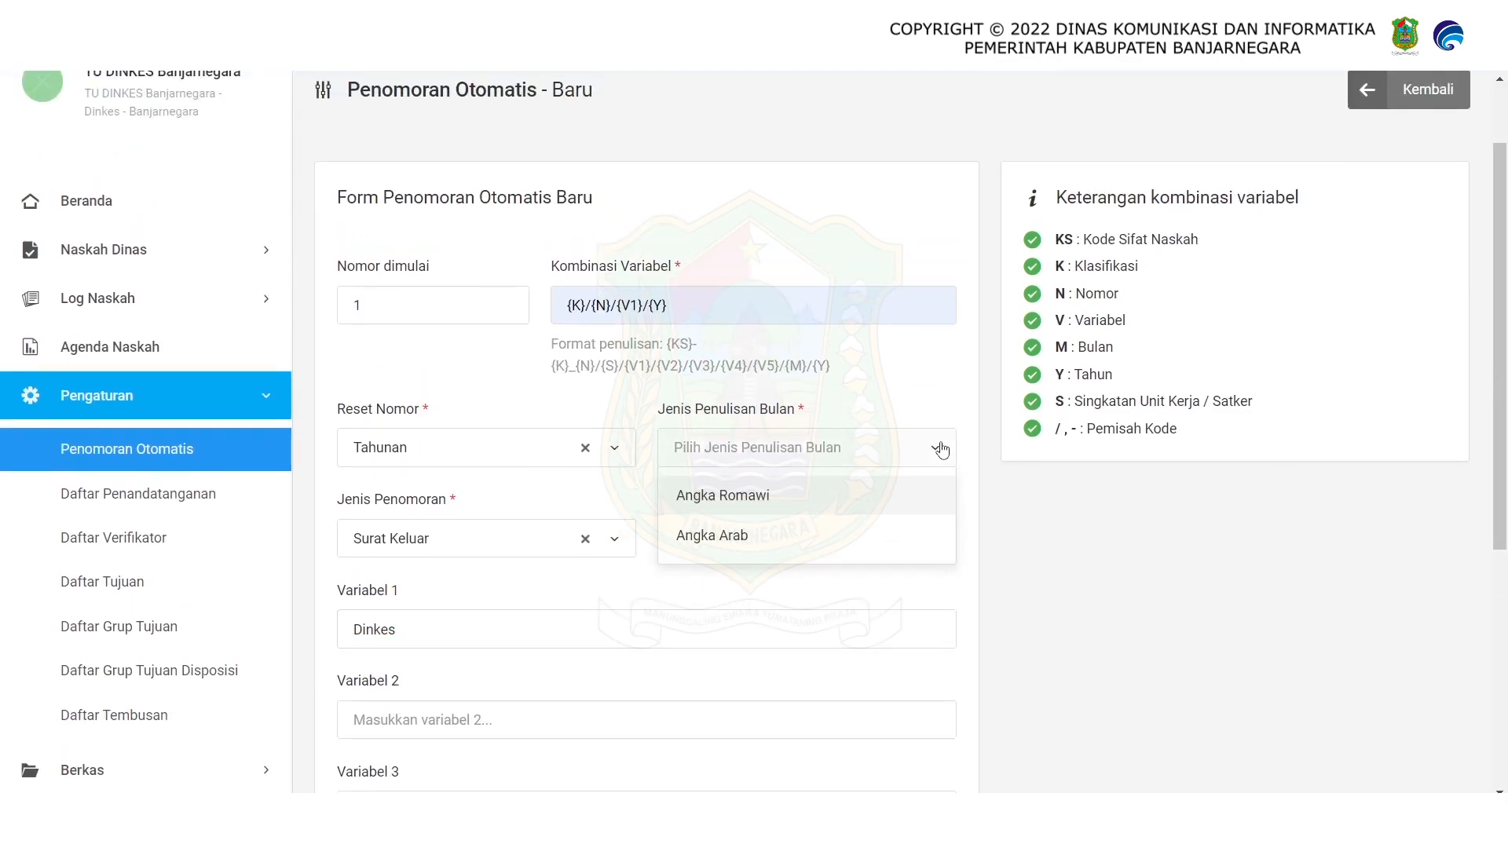
click(709, 497)
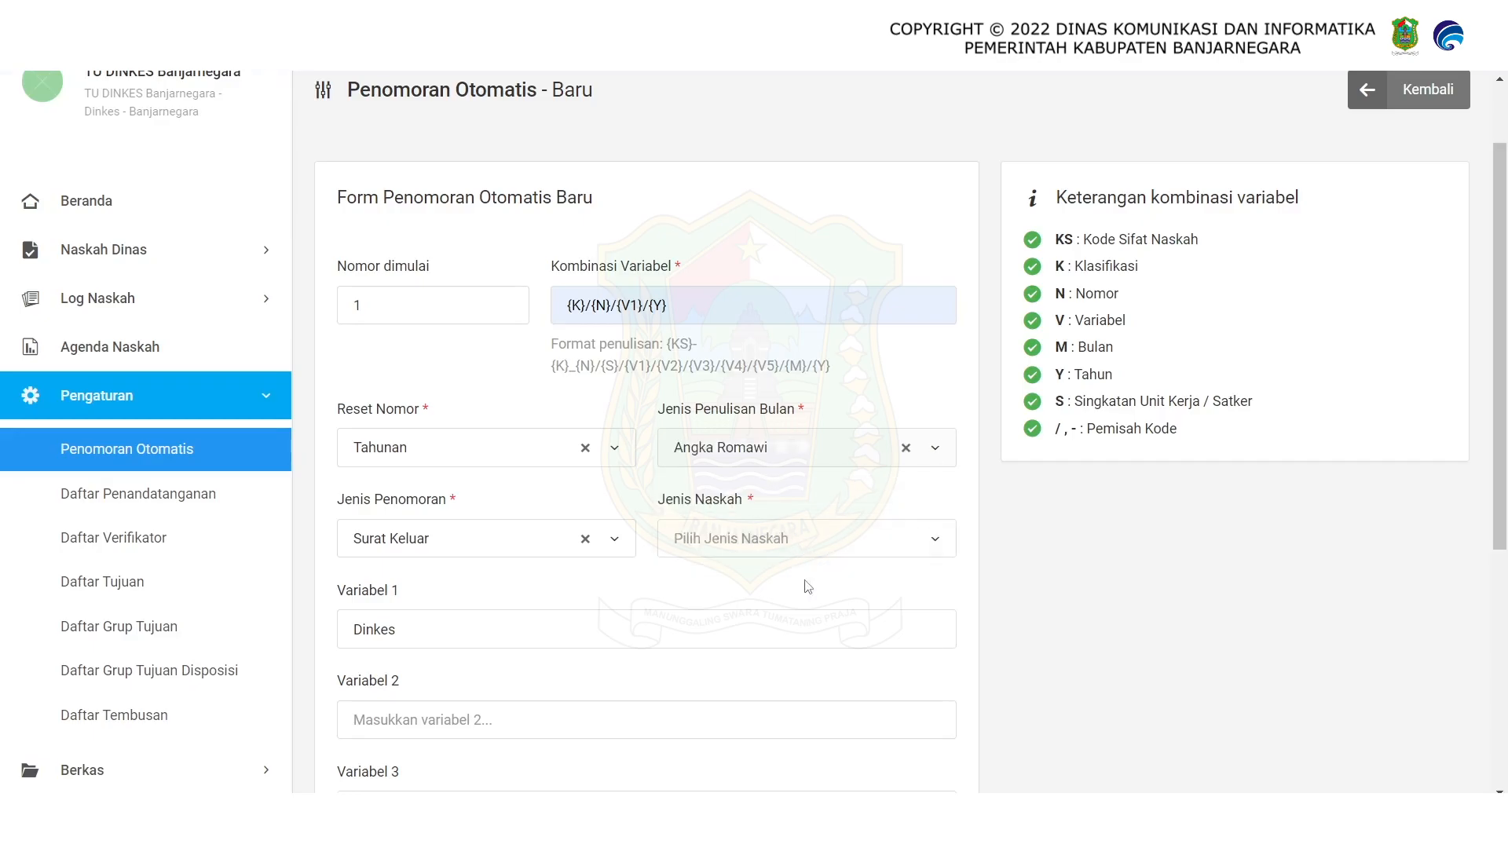
Set Jenis Naskah to Surat Dinas Eksternal and save the automatic numbering entry
click(754, 541)
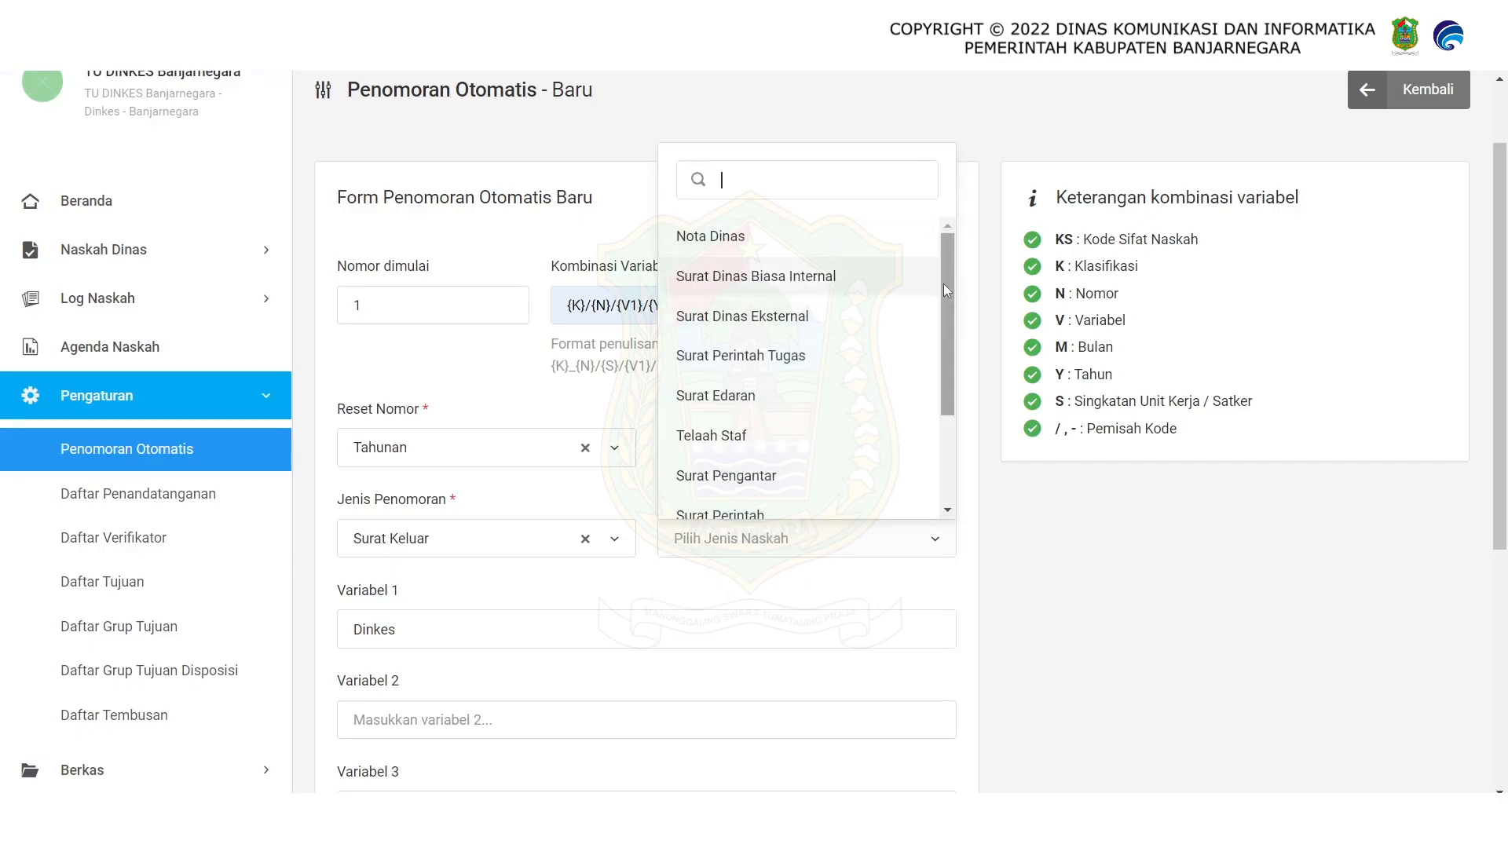
drag(944, 284, 957, 459)
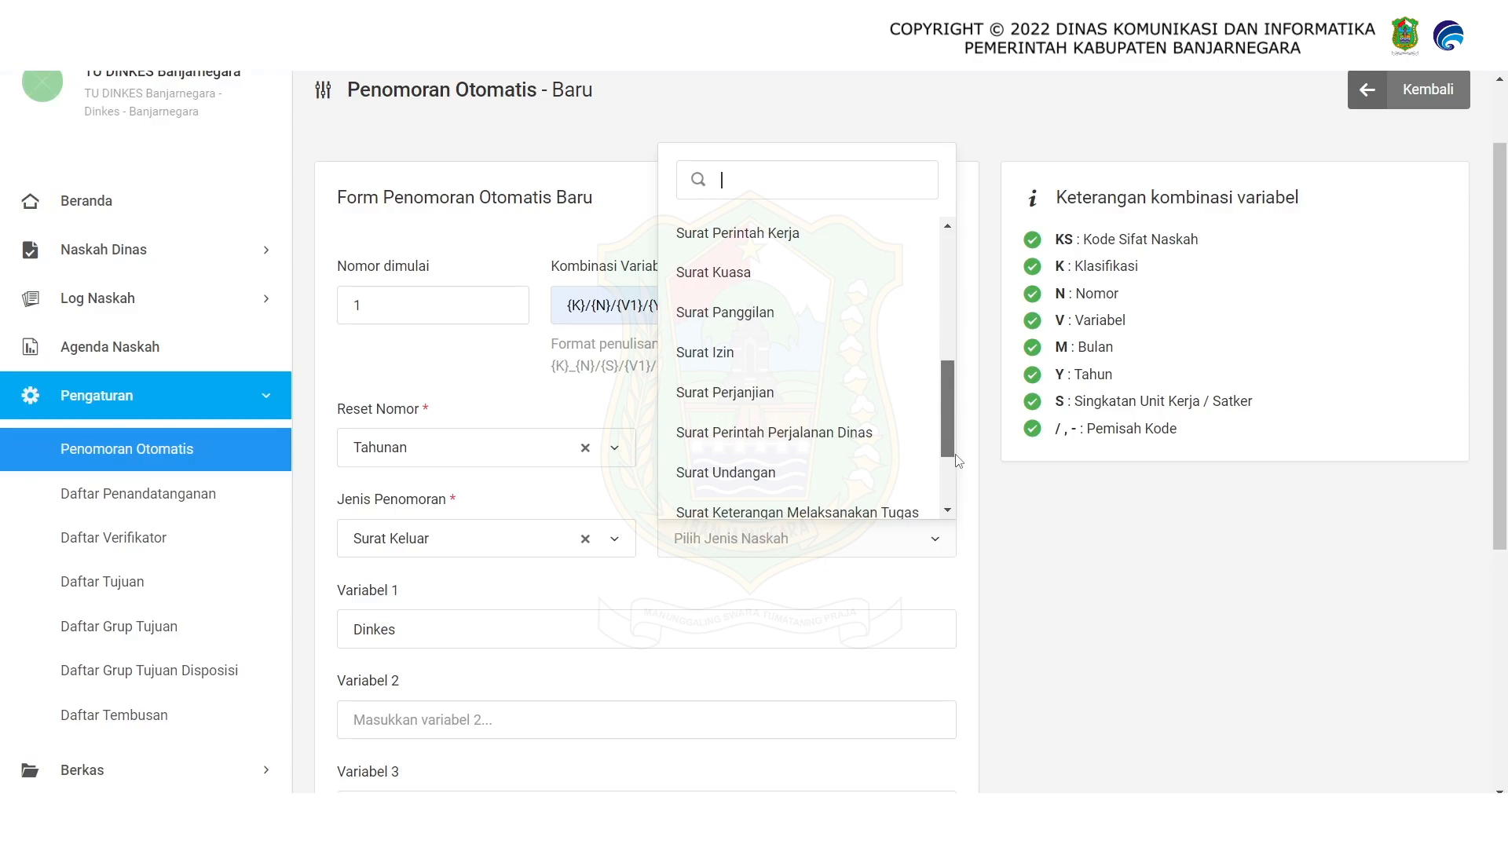
drag(957, 459, 960, 324)
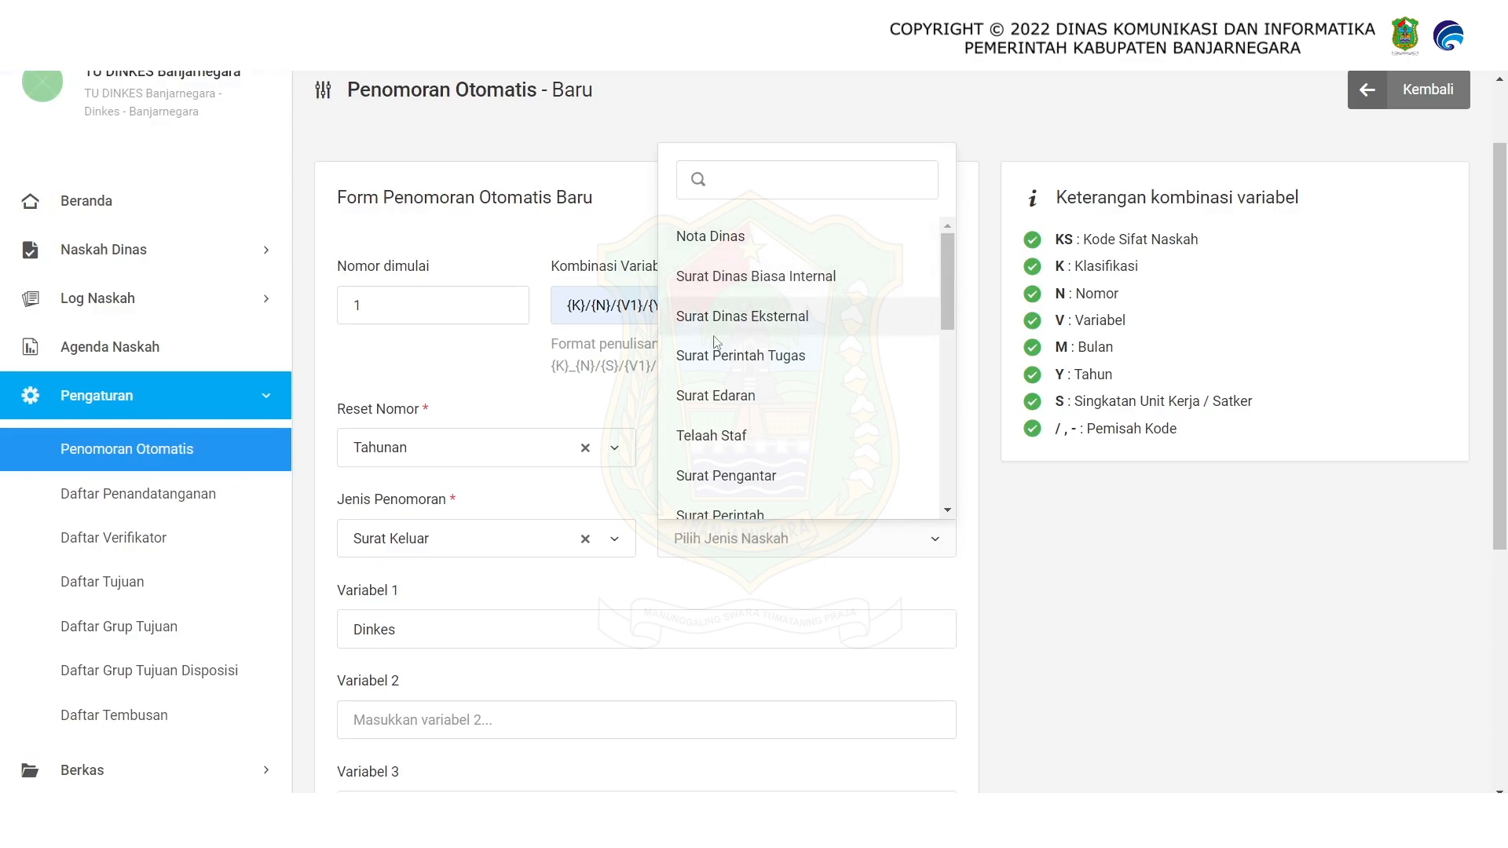
click(760, 333)
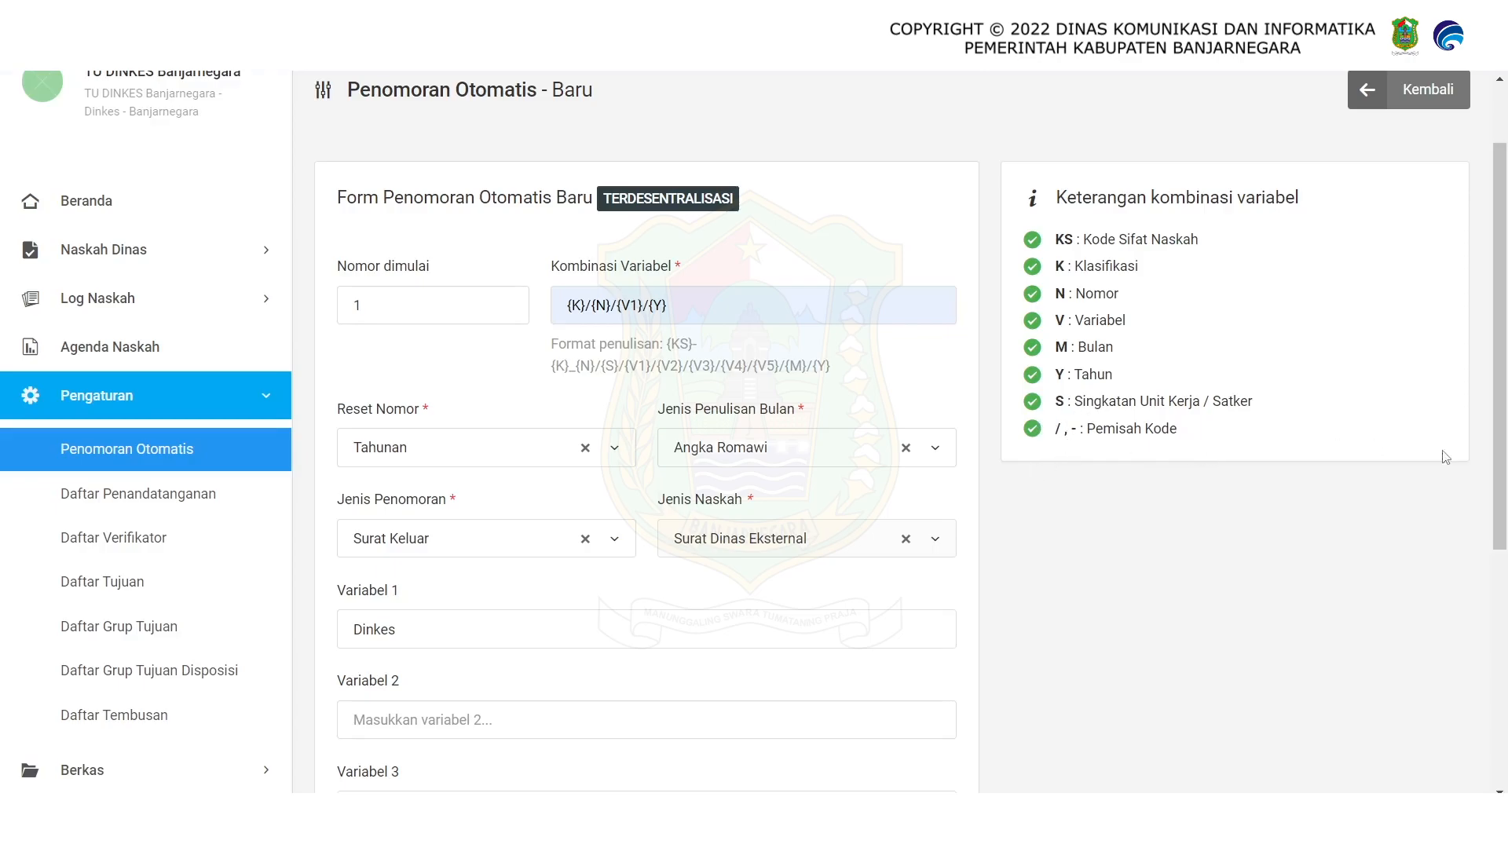
drag(1500, 464, 1505, 707)
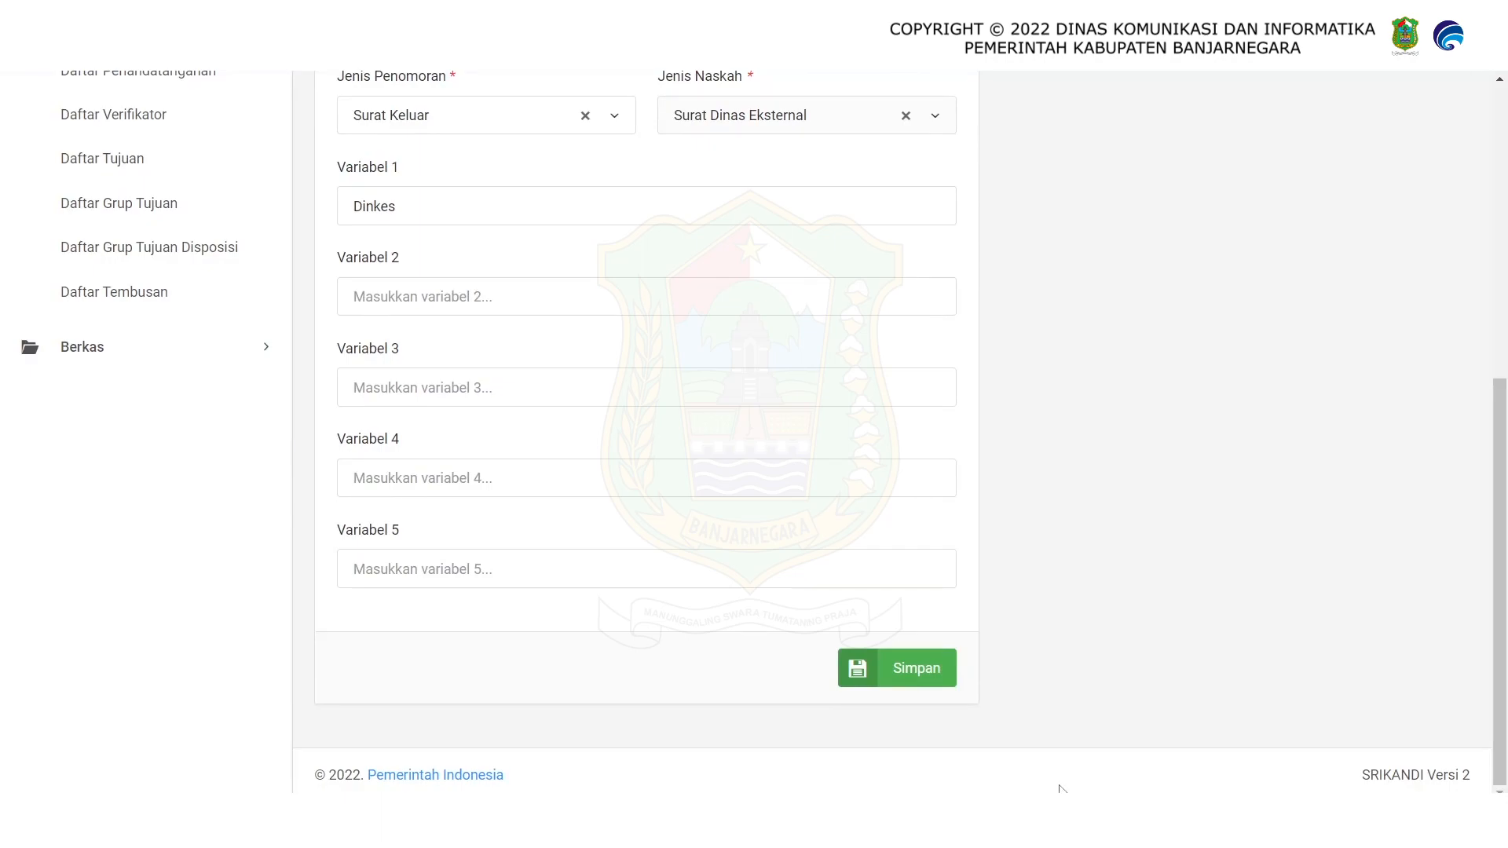
click(853, 674)
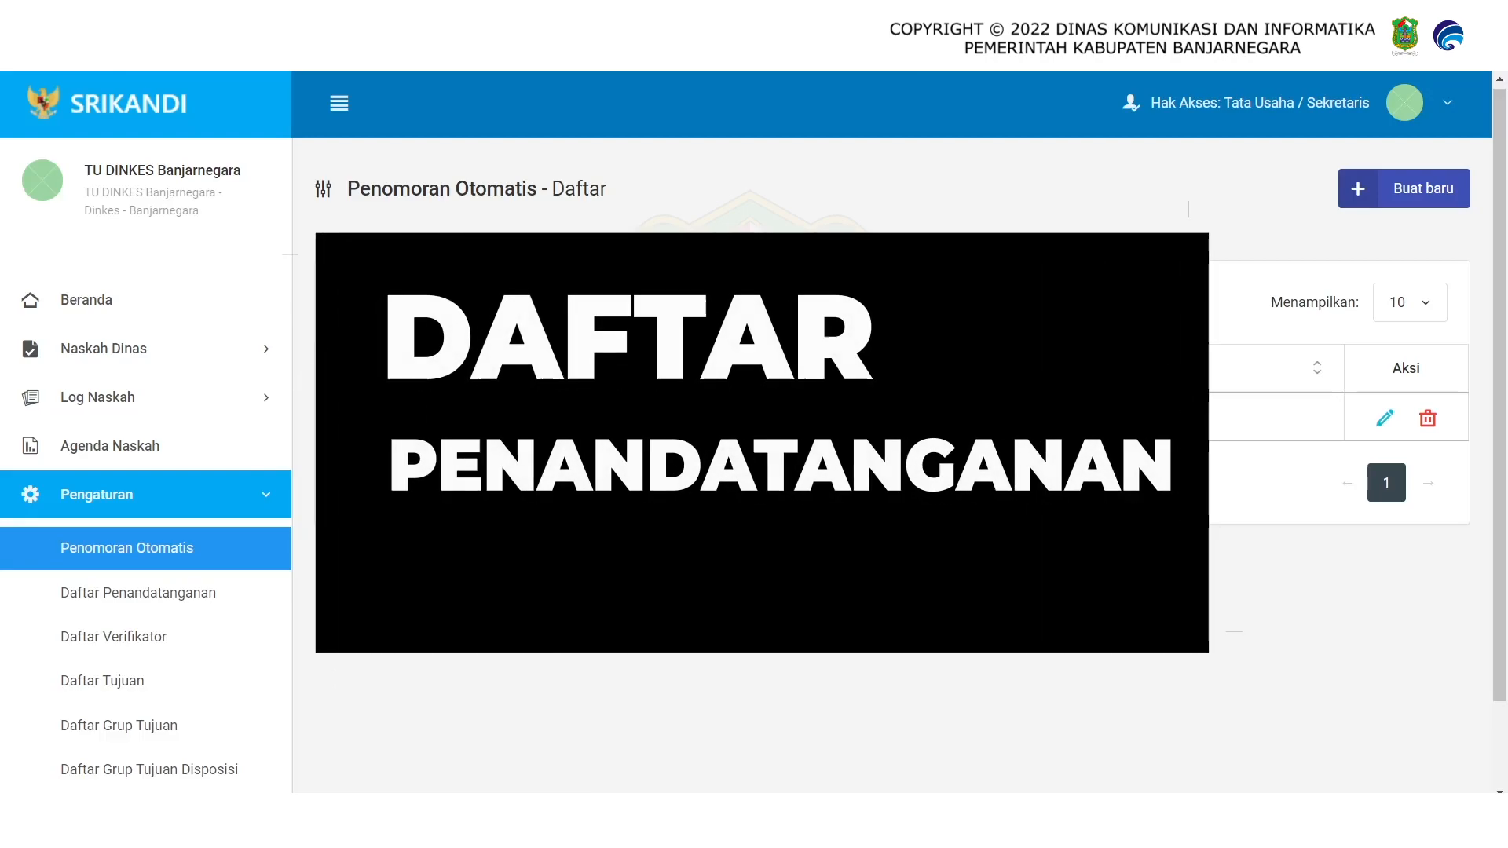
Create a new entry in Daftar Penandatanganan and choose the Direktur Rumah Sakit Umum Daerah as the signatory
click(133, 611)
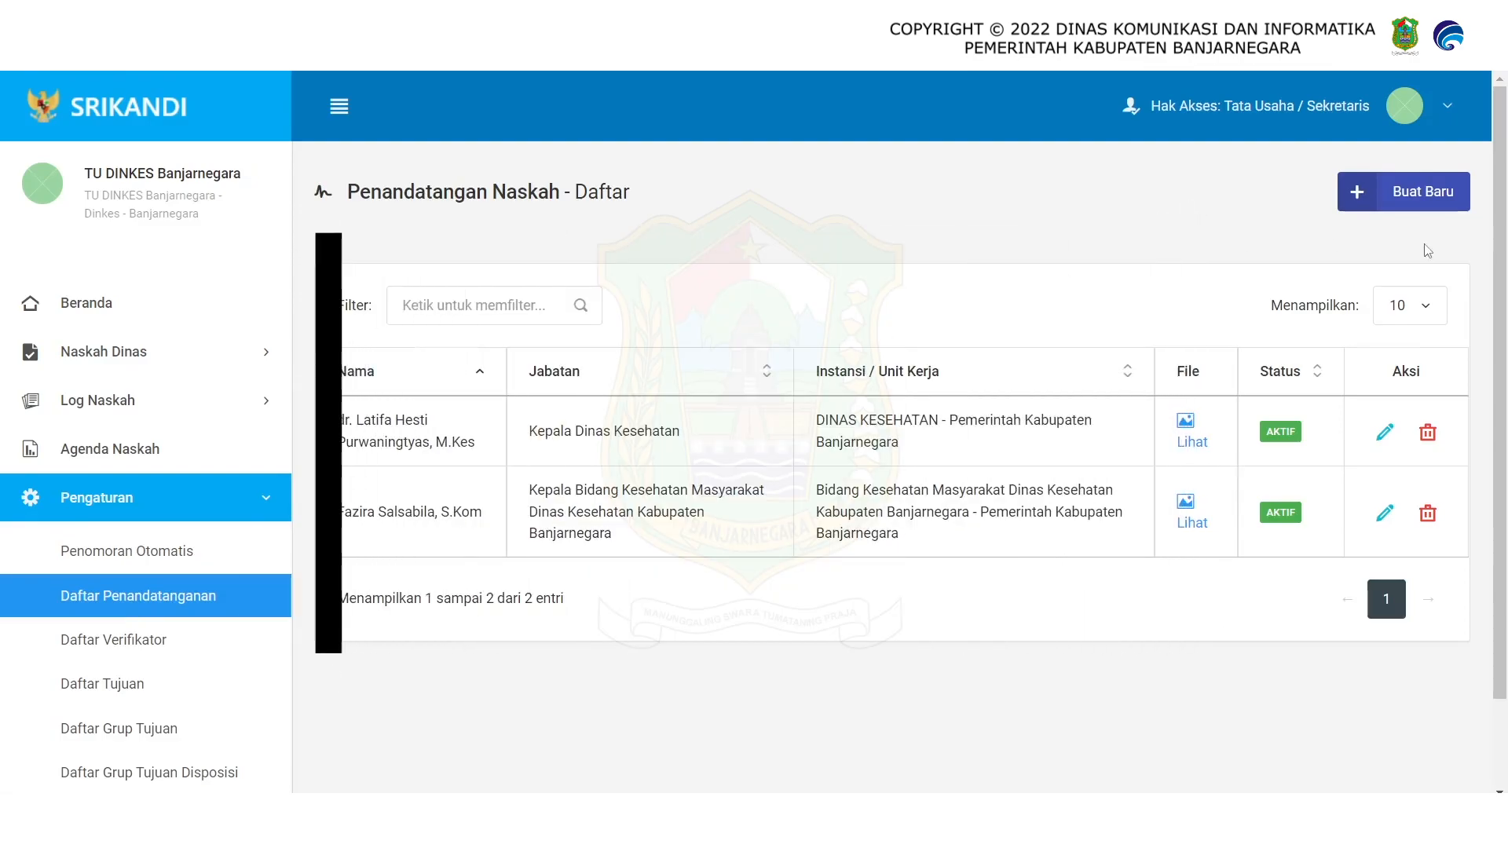
click(1351, 209)
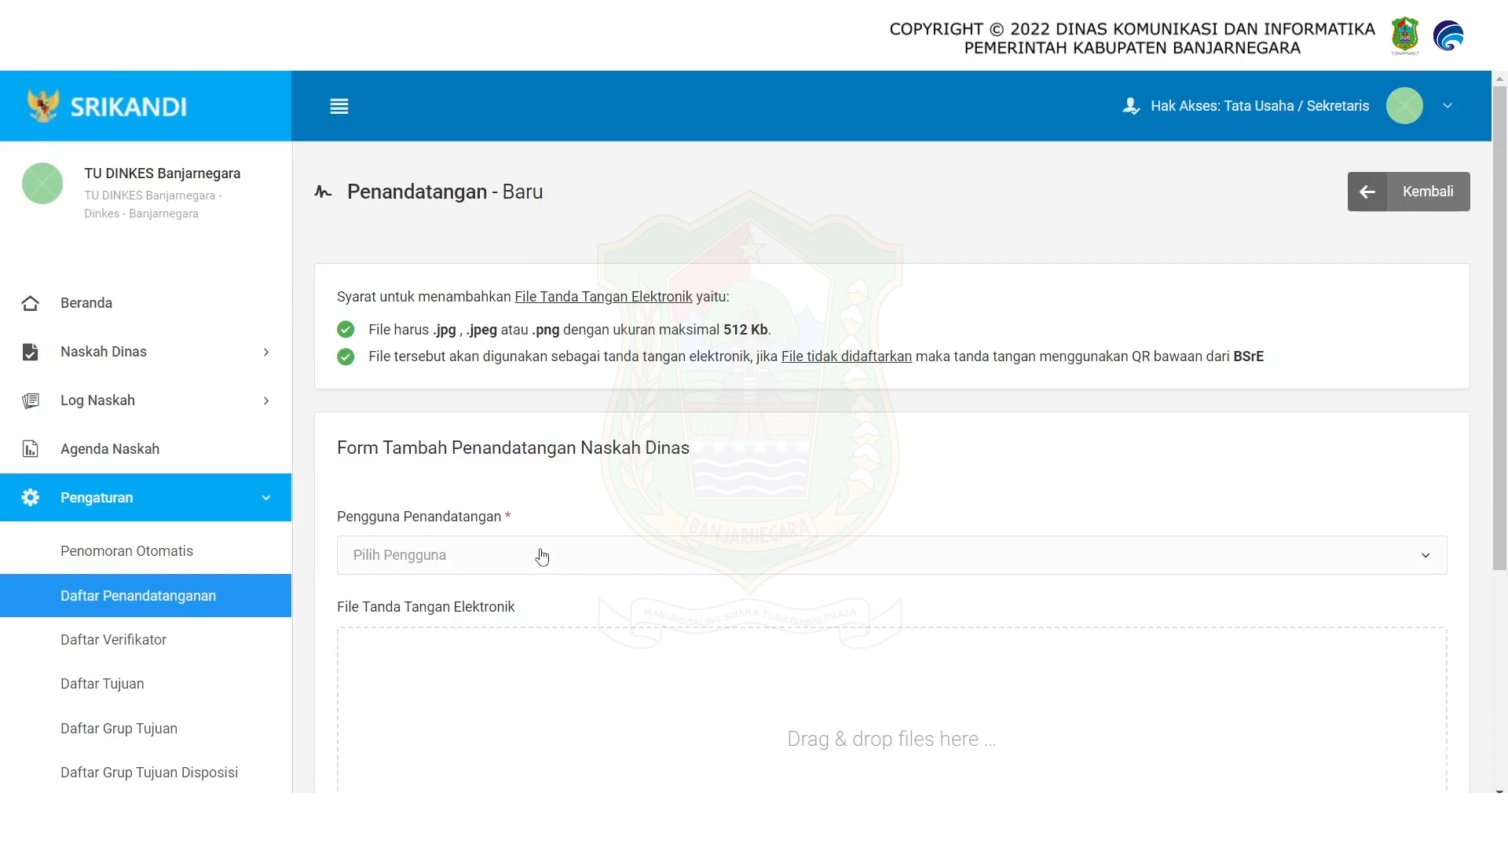
click(452, 547)
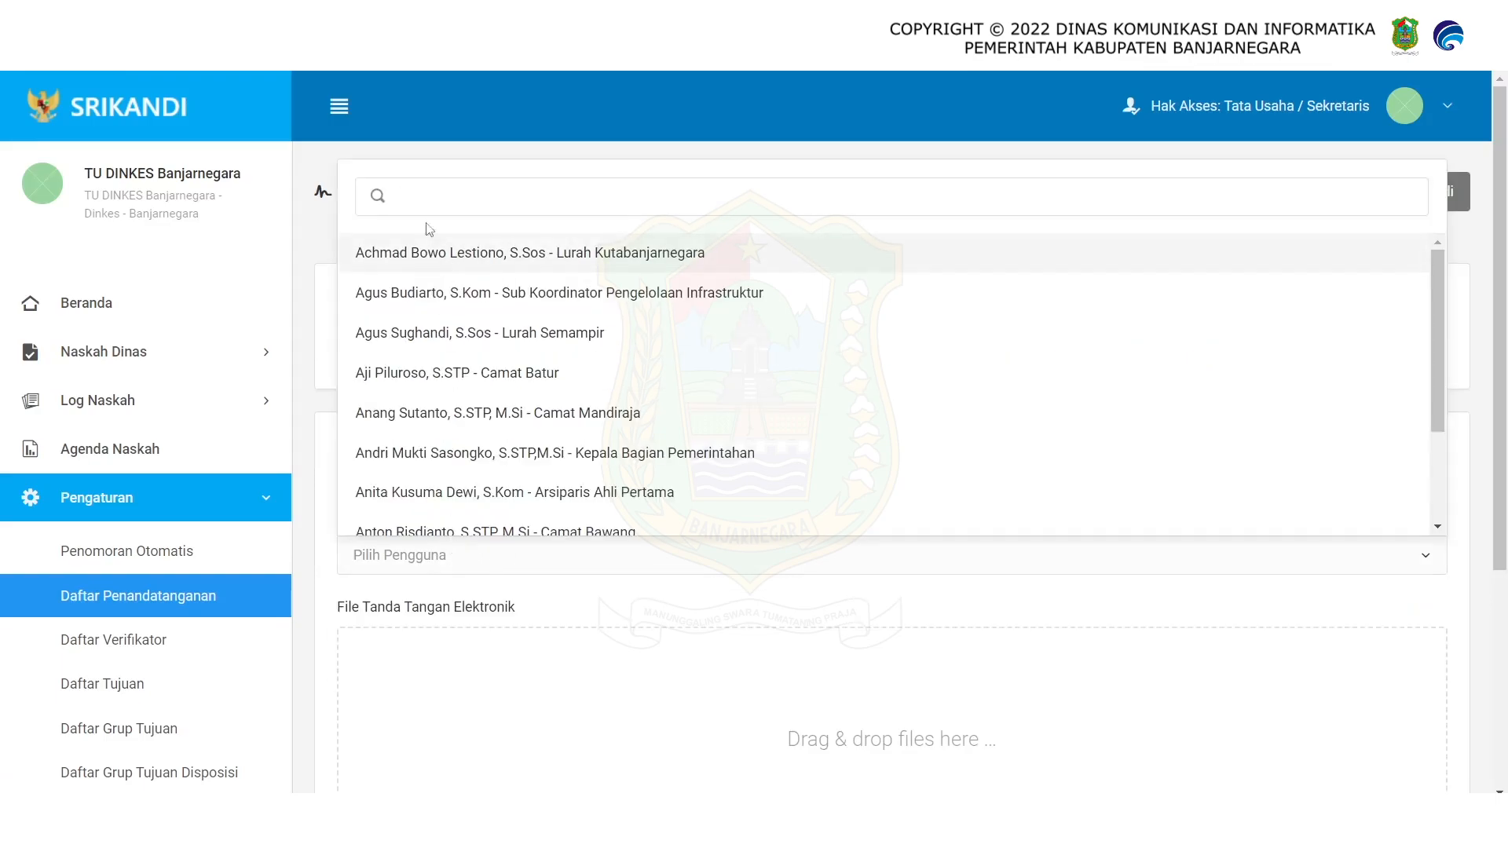
text(dr)
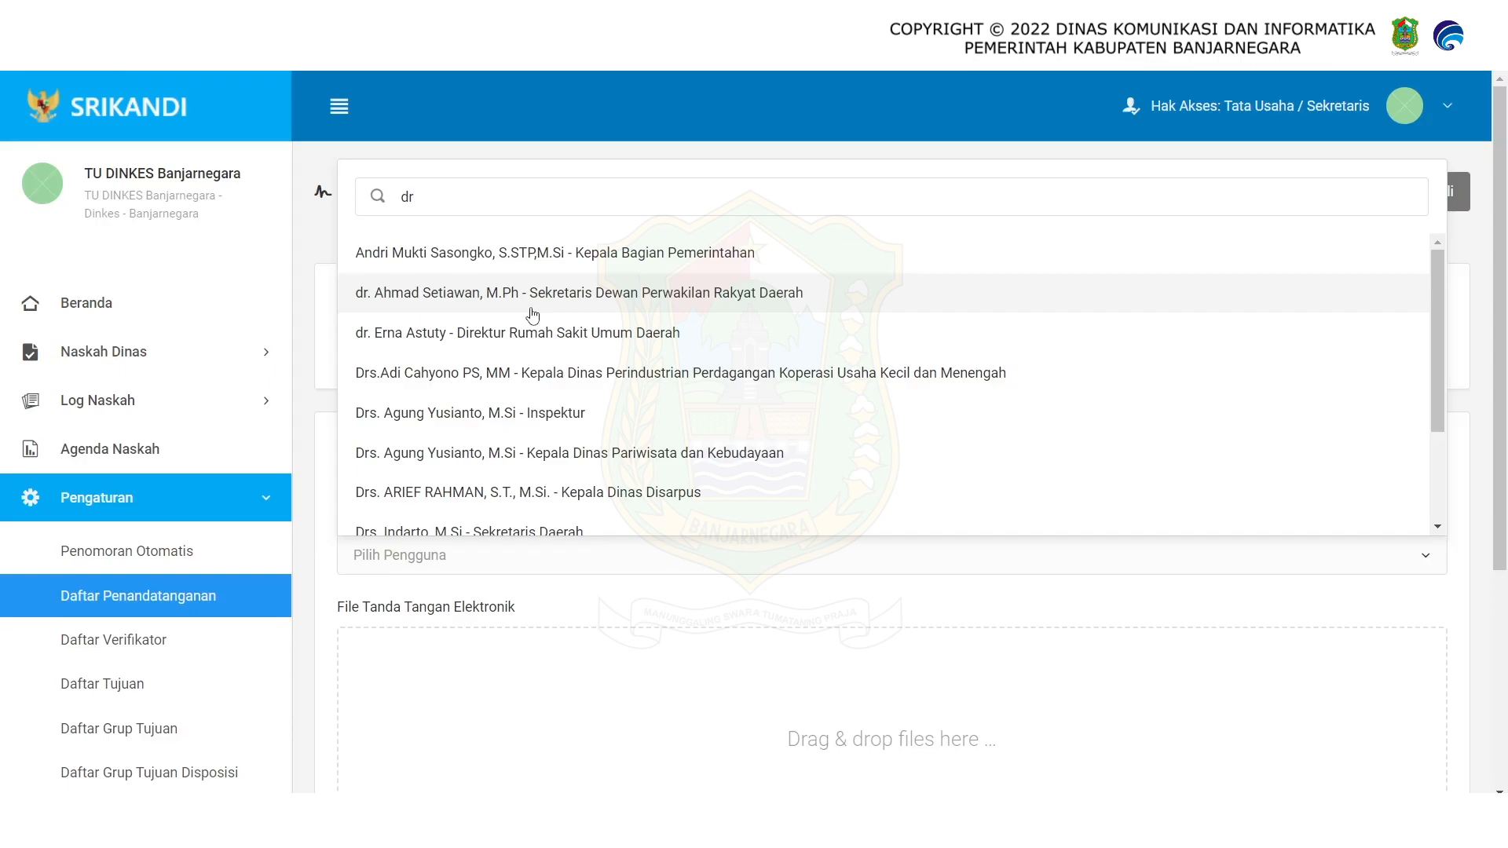
click(453, 333)
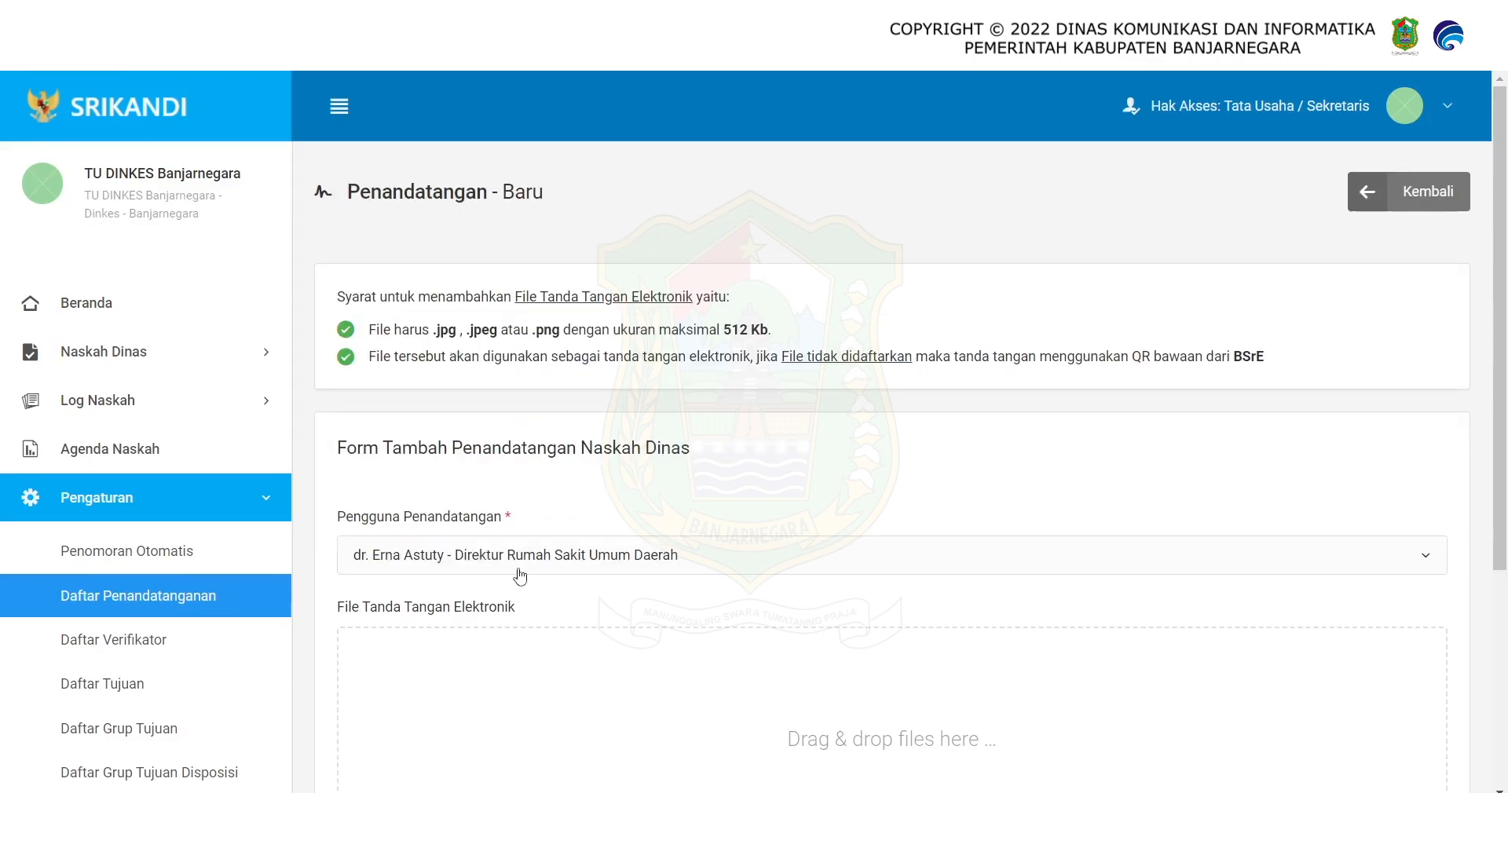
Attach the Screenshot_10 PNG from the Pictures folder as the signatory's electronic signature file
scroll(1500, 512, down, 3)
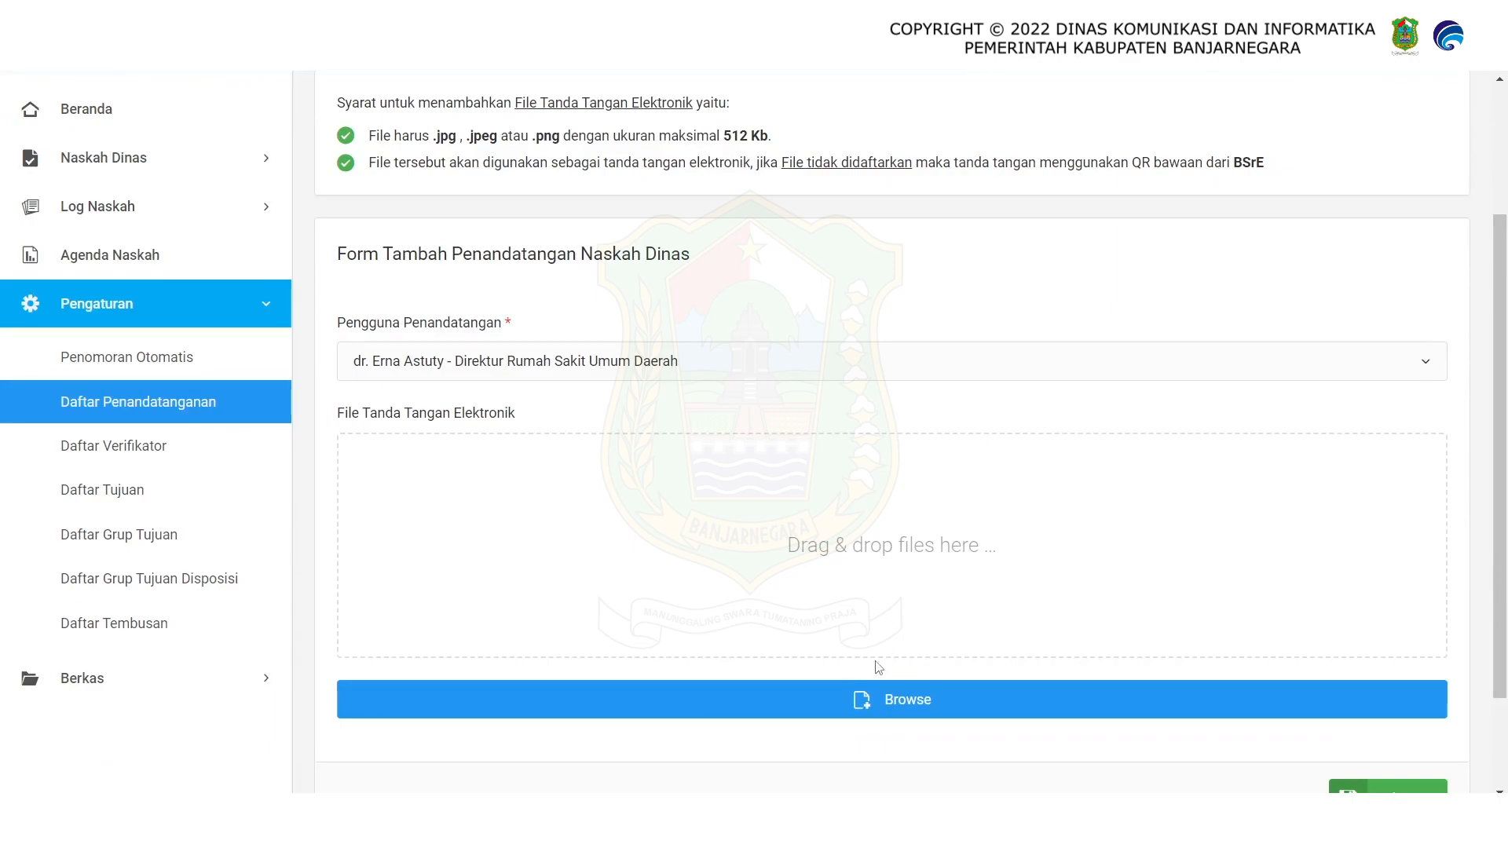
click(827, 714)
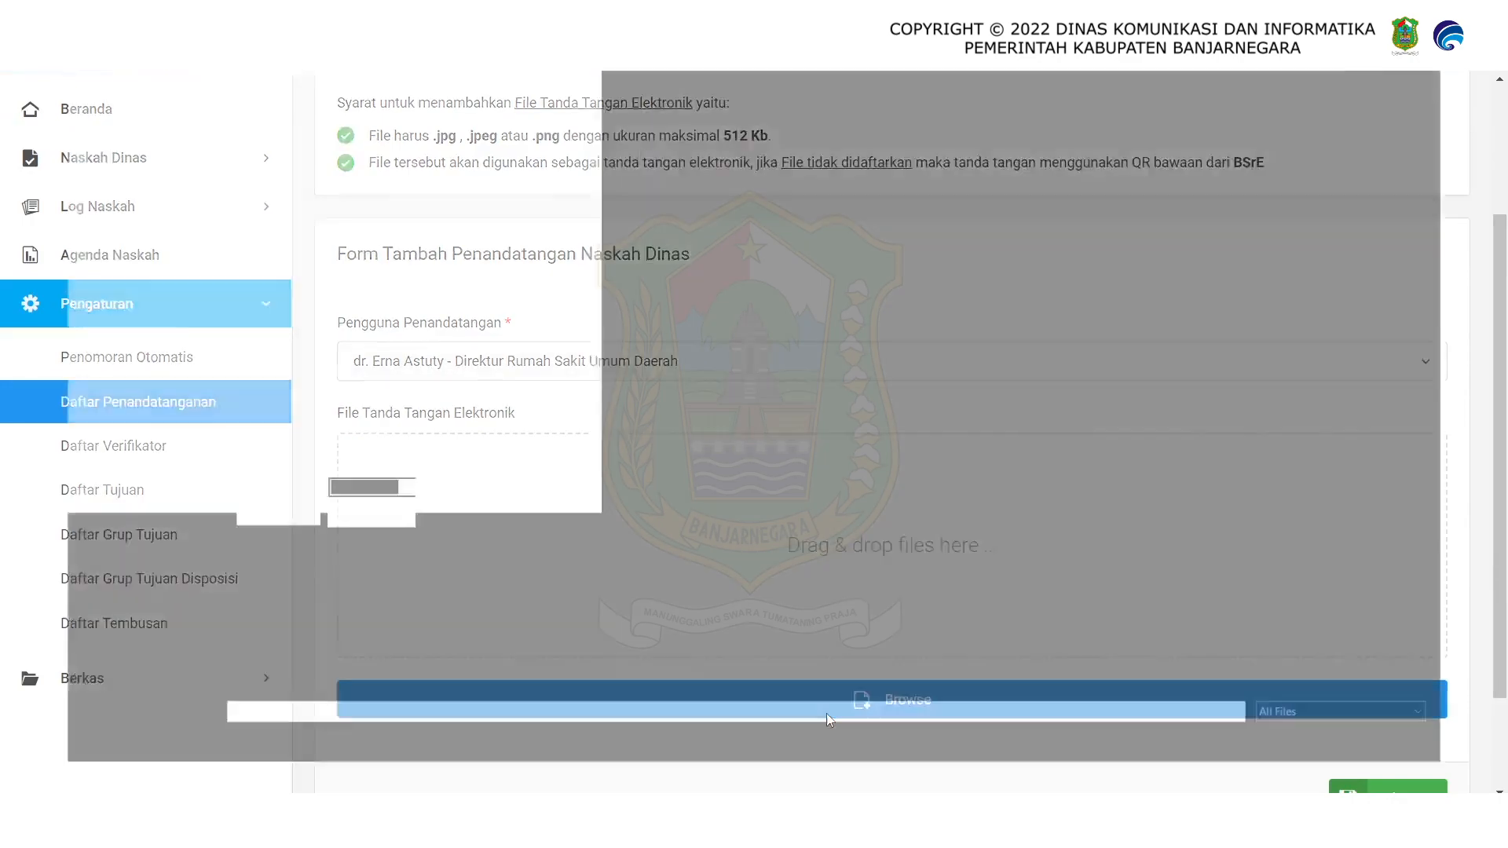
scroll(700, 668, down, 2)
click(701, 669)
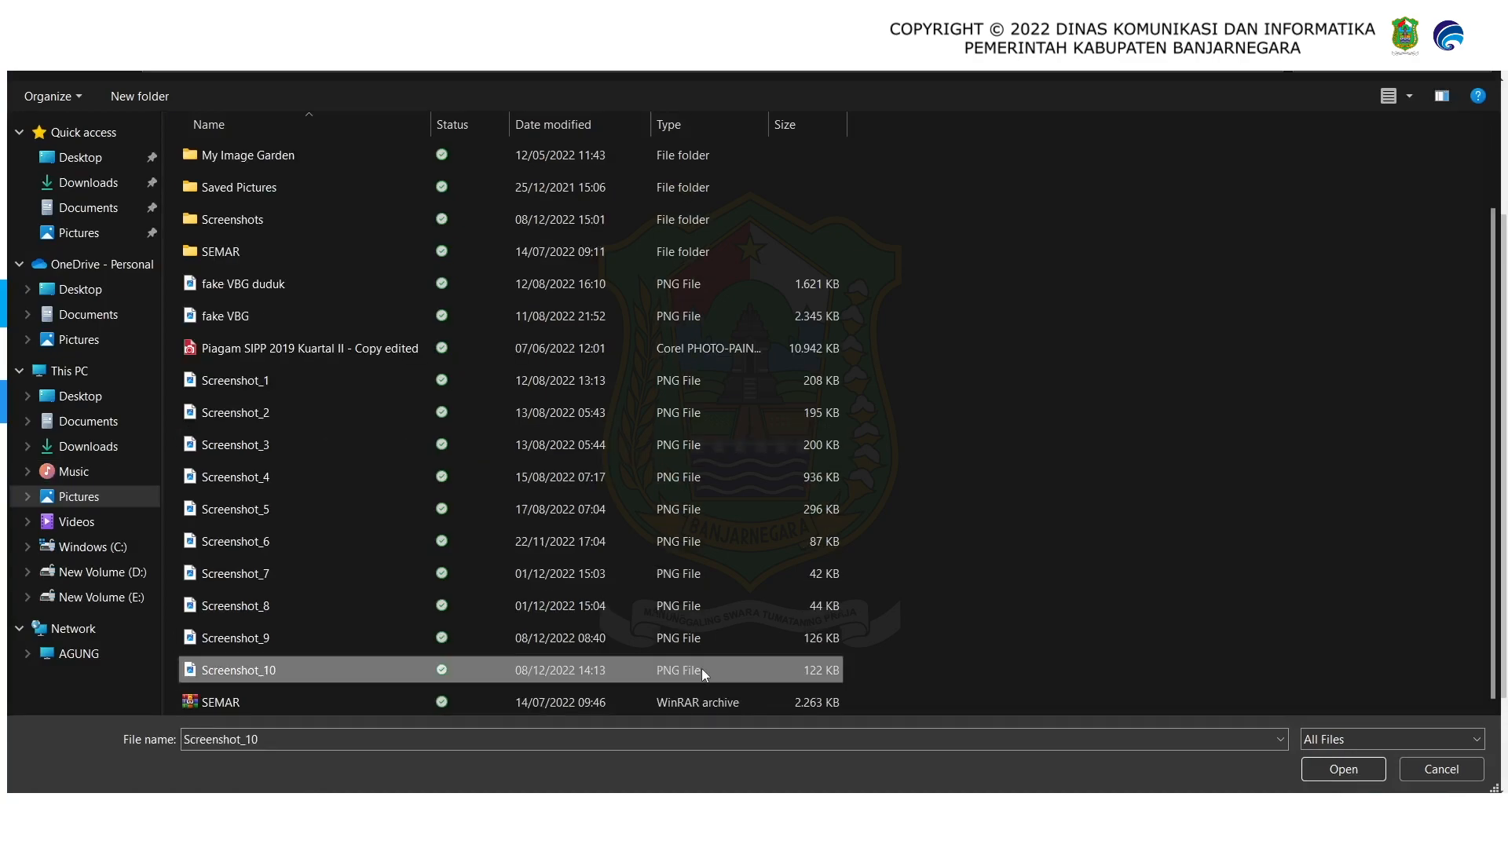
click(1359, 768)
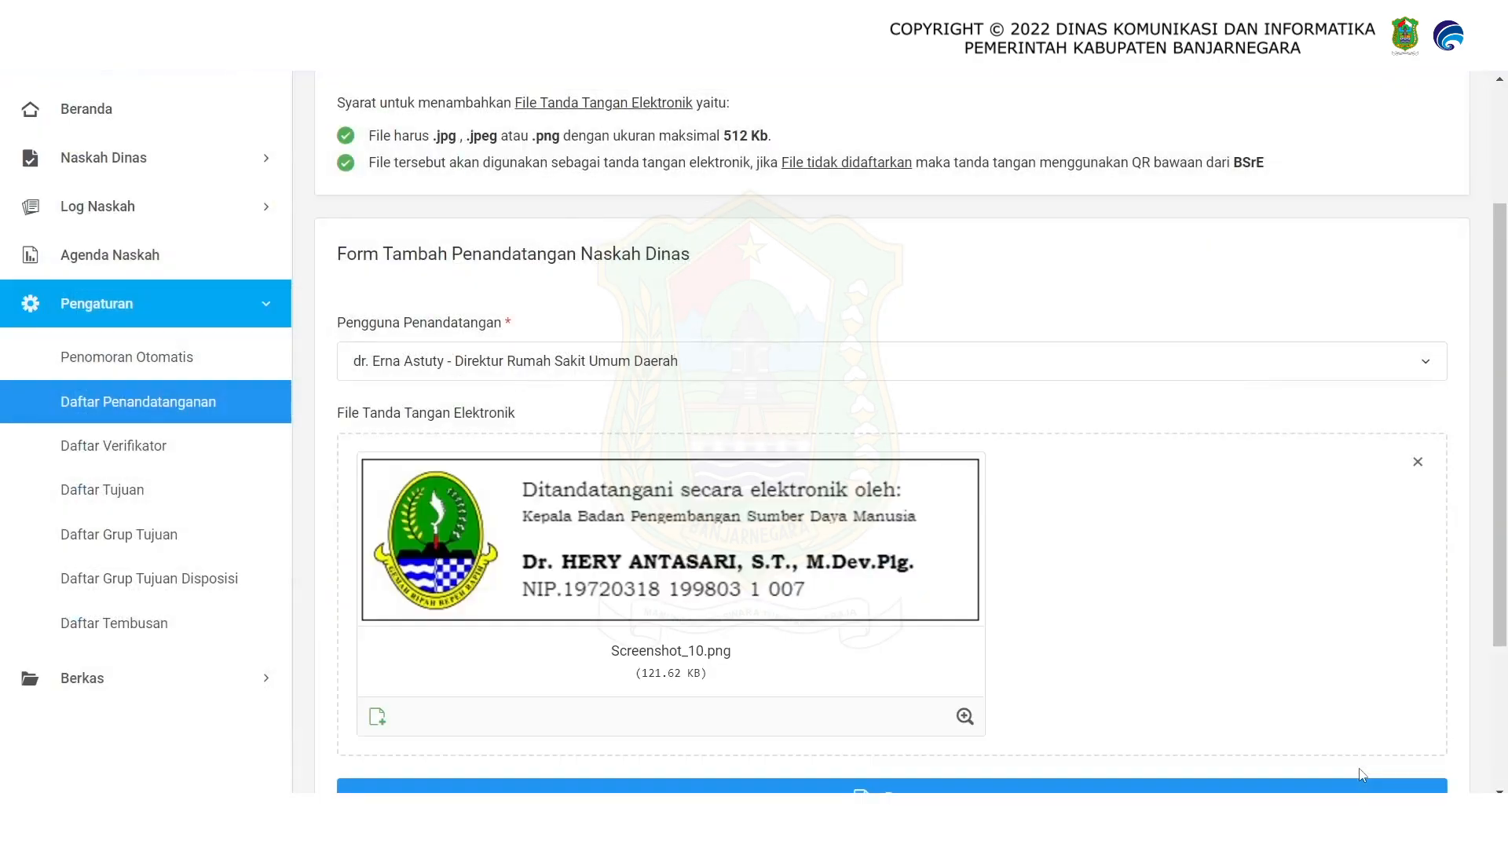
Save the new signatory and view the signature file of the Direktur Rumah Sakit Umum Daerah from the list
drag(1505, 487, 1505, 588)
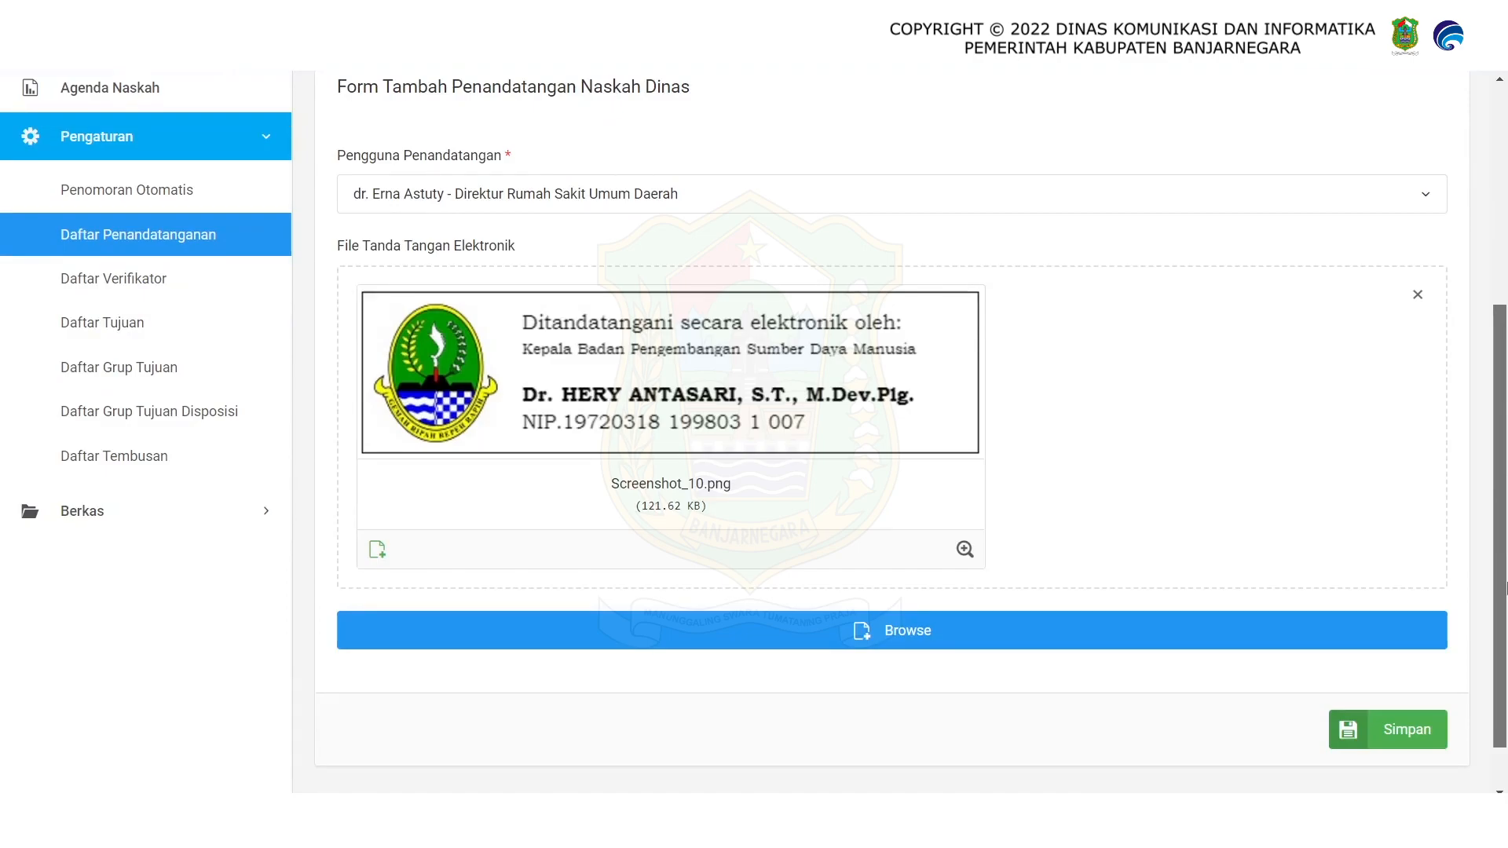
drag(1505, 588, 1486, 625)
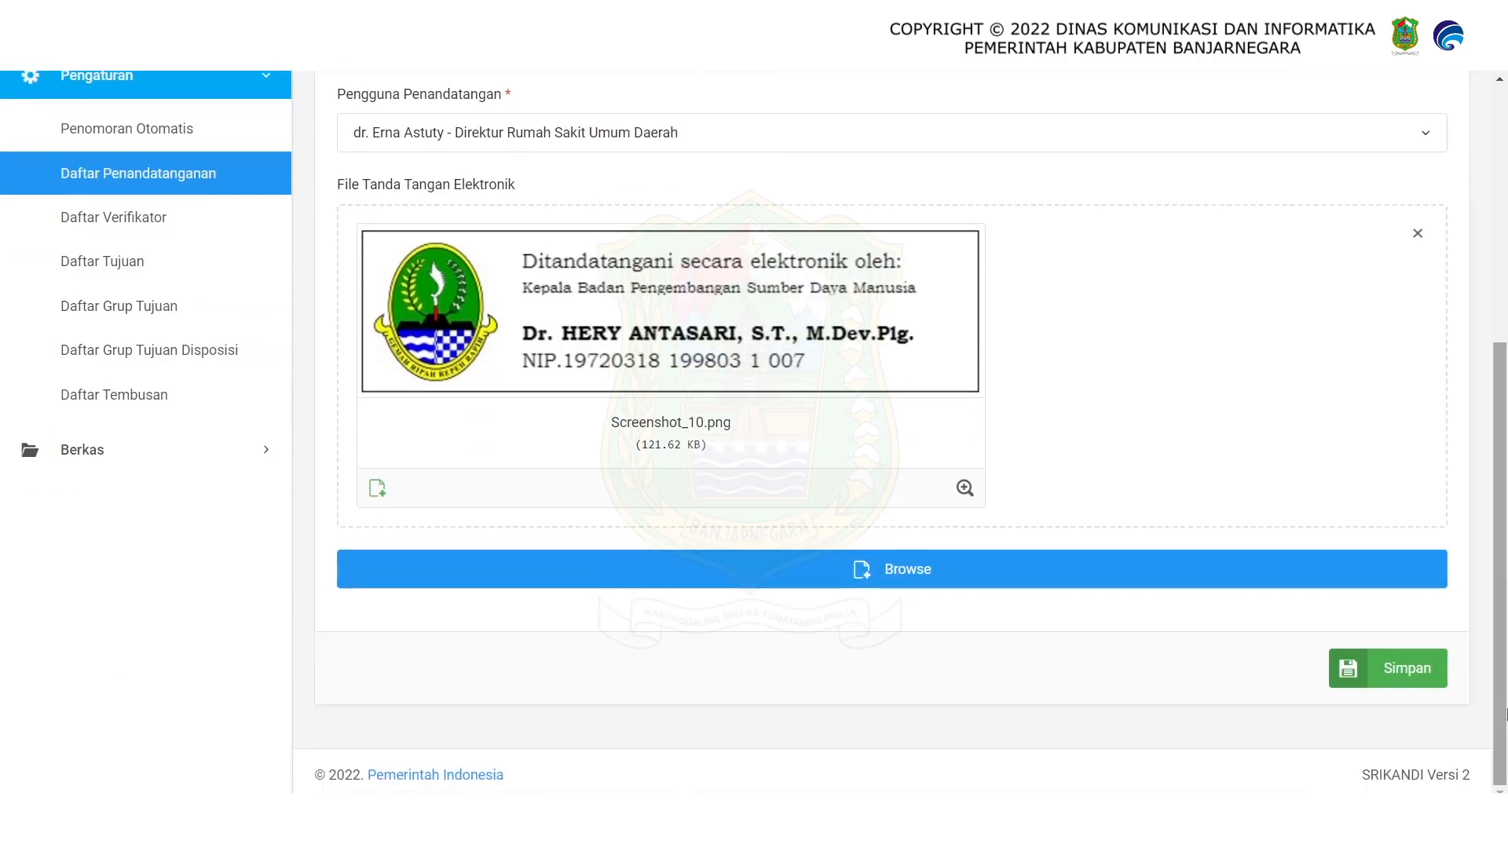
click(1380, 664)
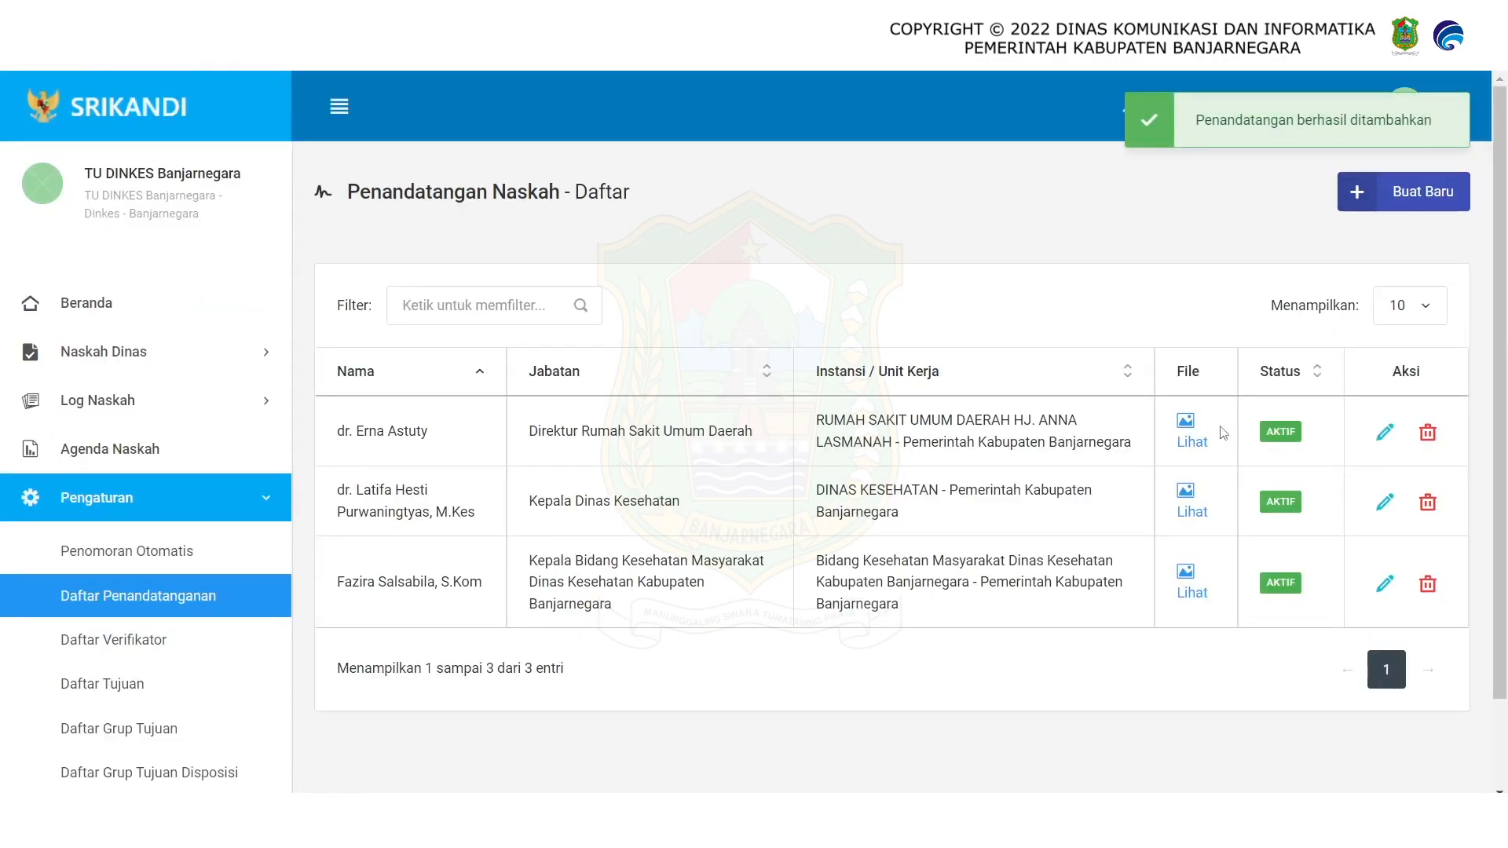
click(1184, 449)
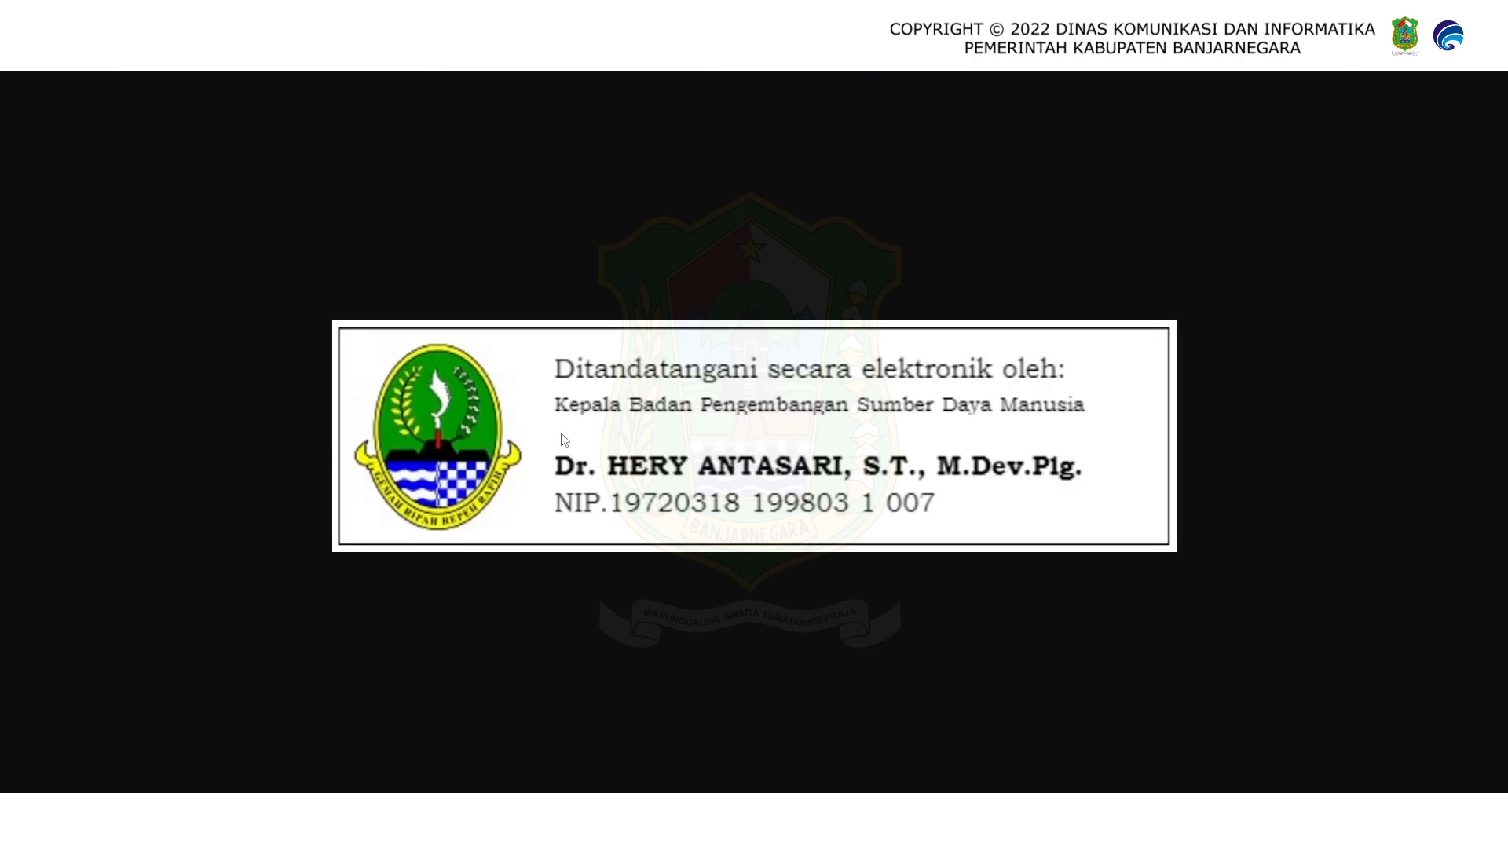
Add the Direktur Rumah Sakit Umum Daerah as a new verifier in Daftar Verifikator and save the entry
click(302, 101)
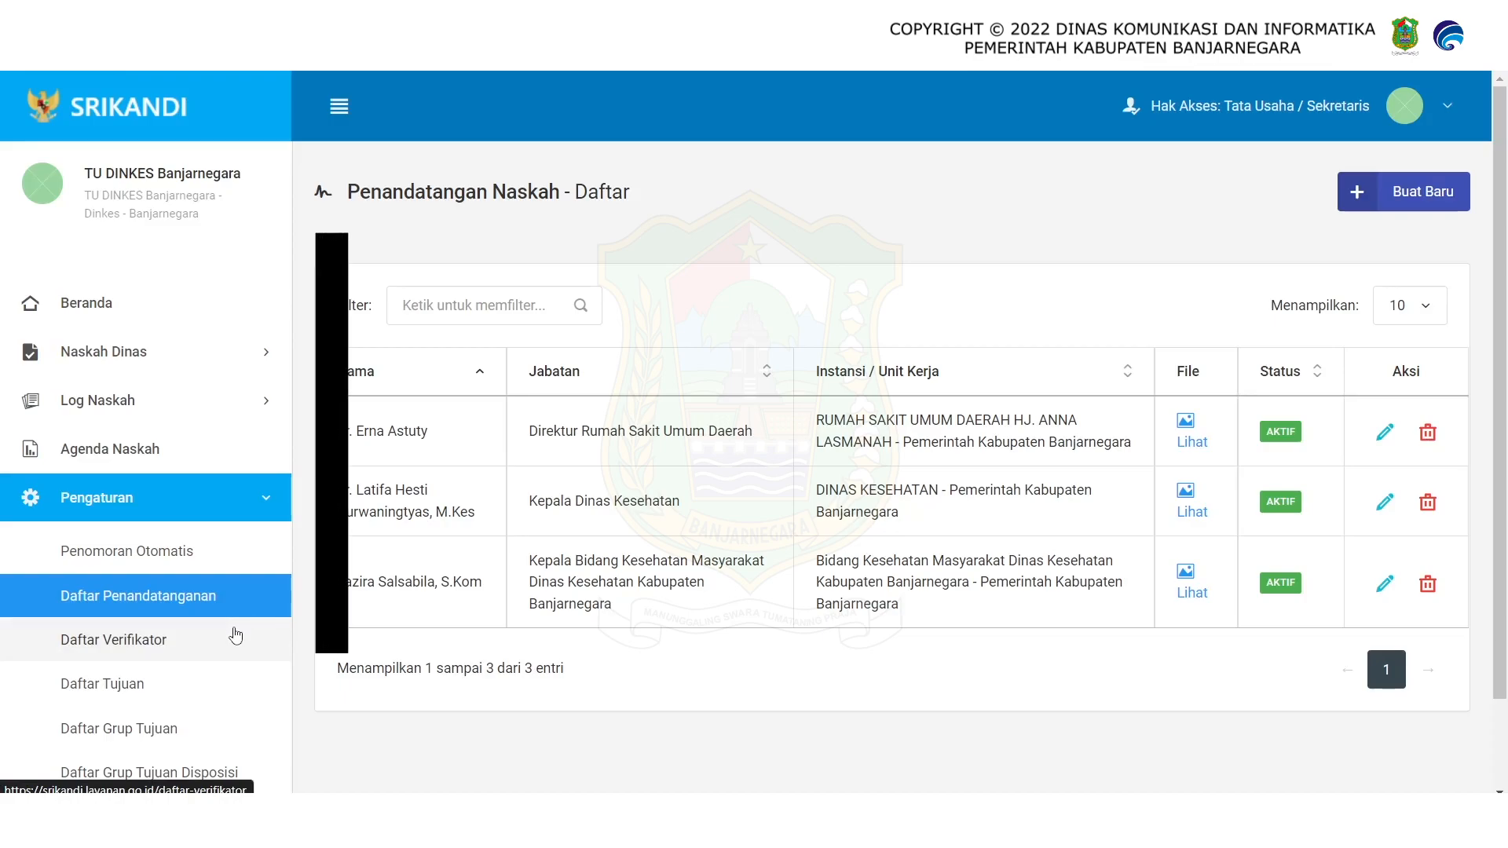
click(157, 648)
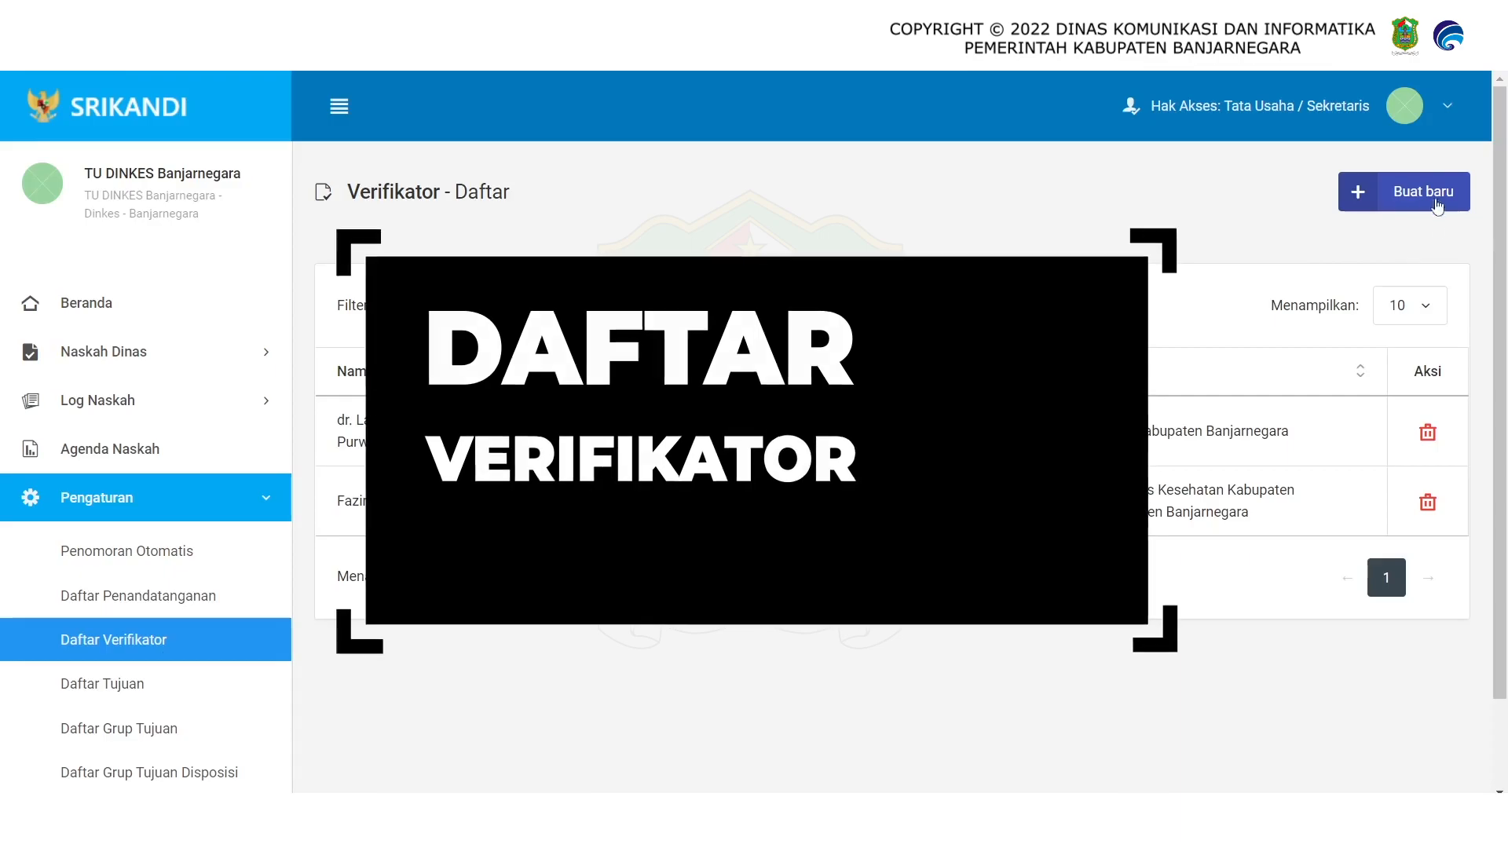
click(1359, 203)
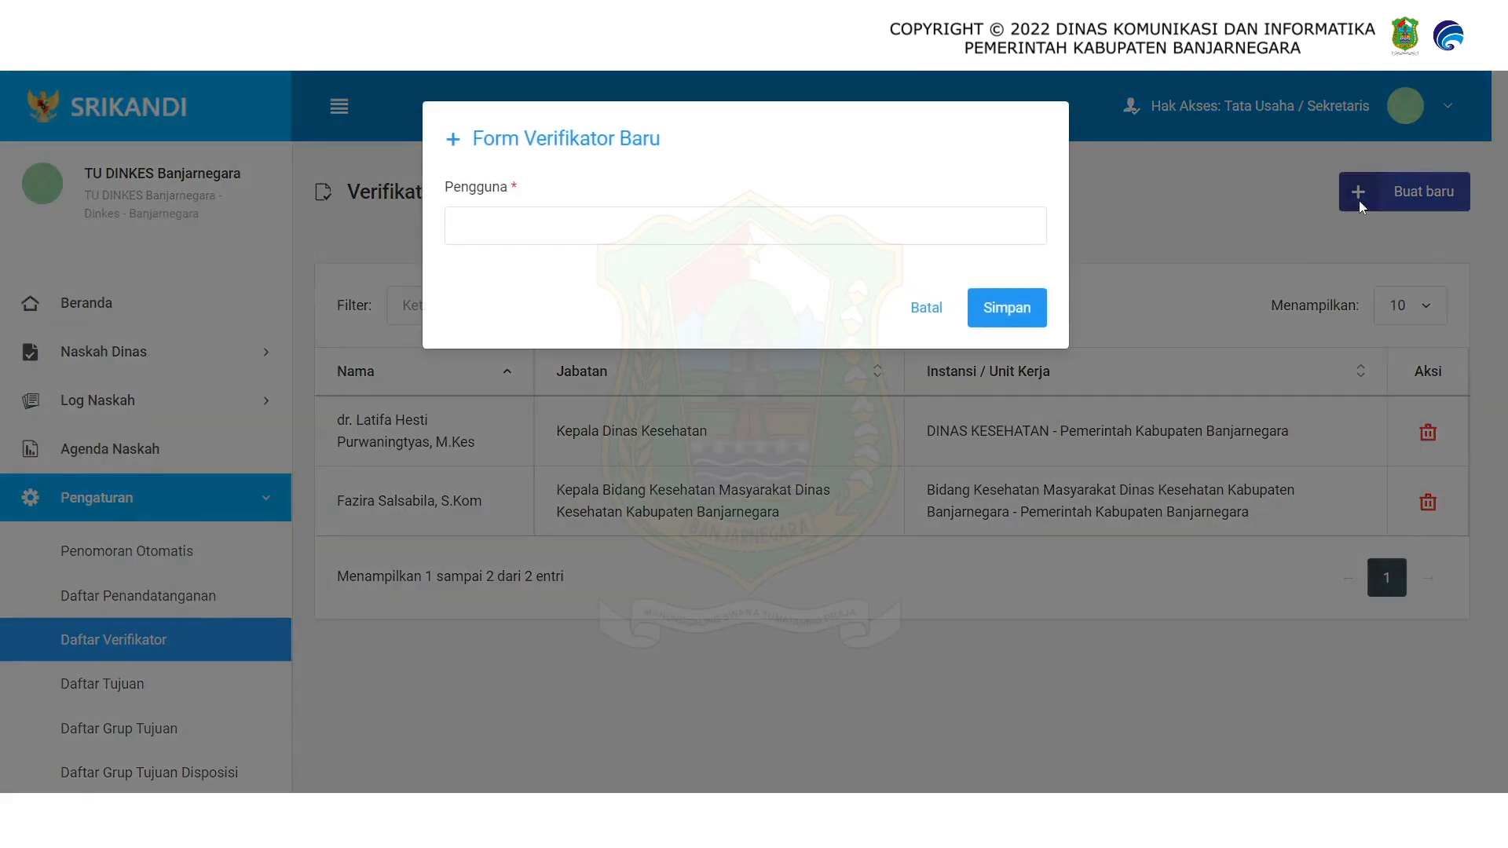
click(782, 227)
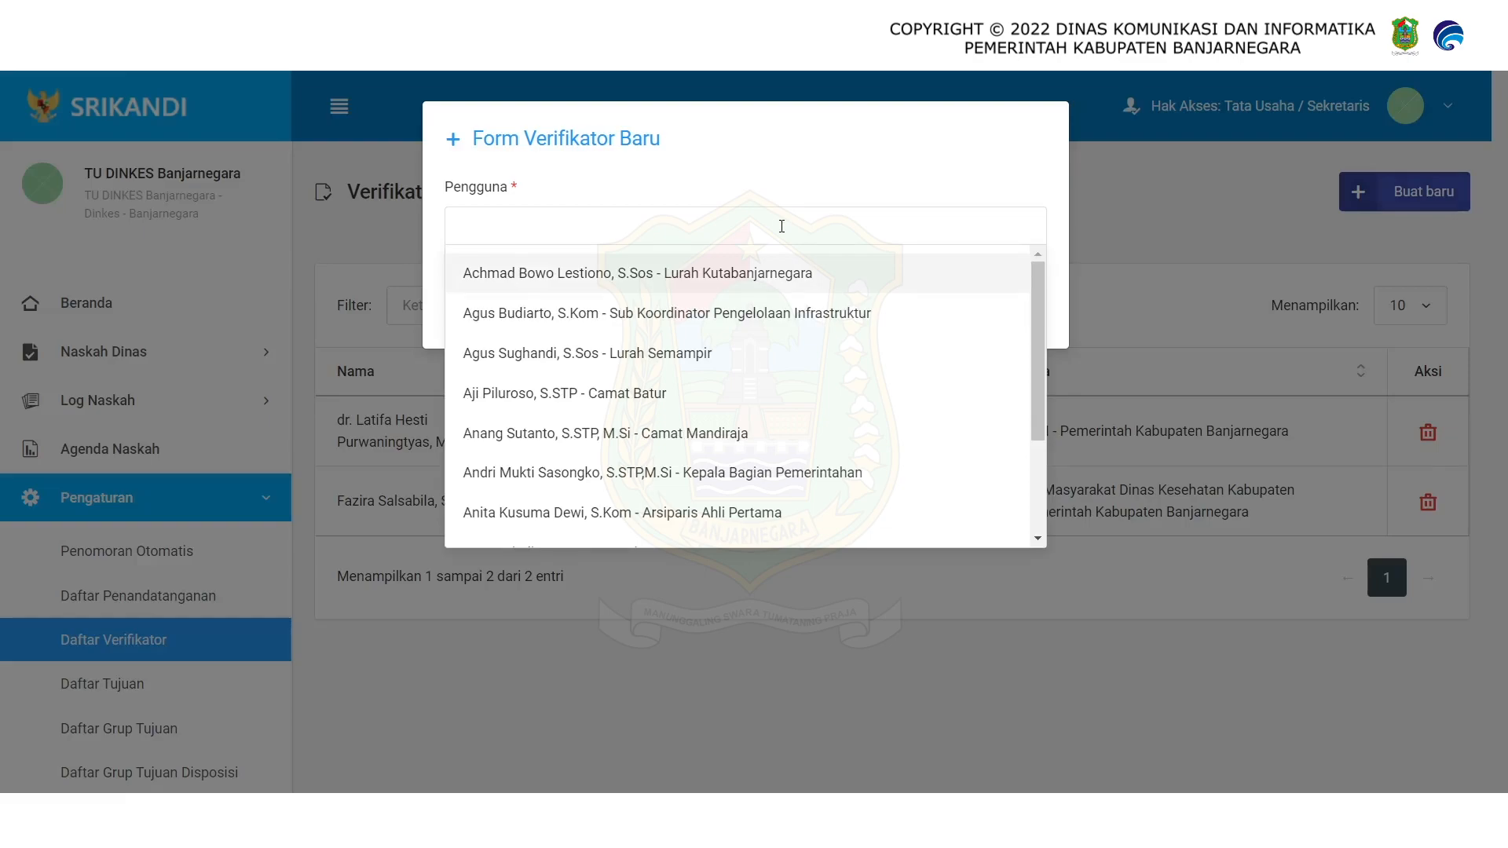
text(dr)
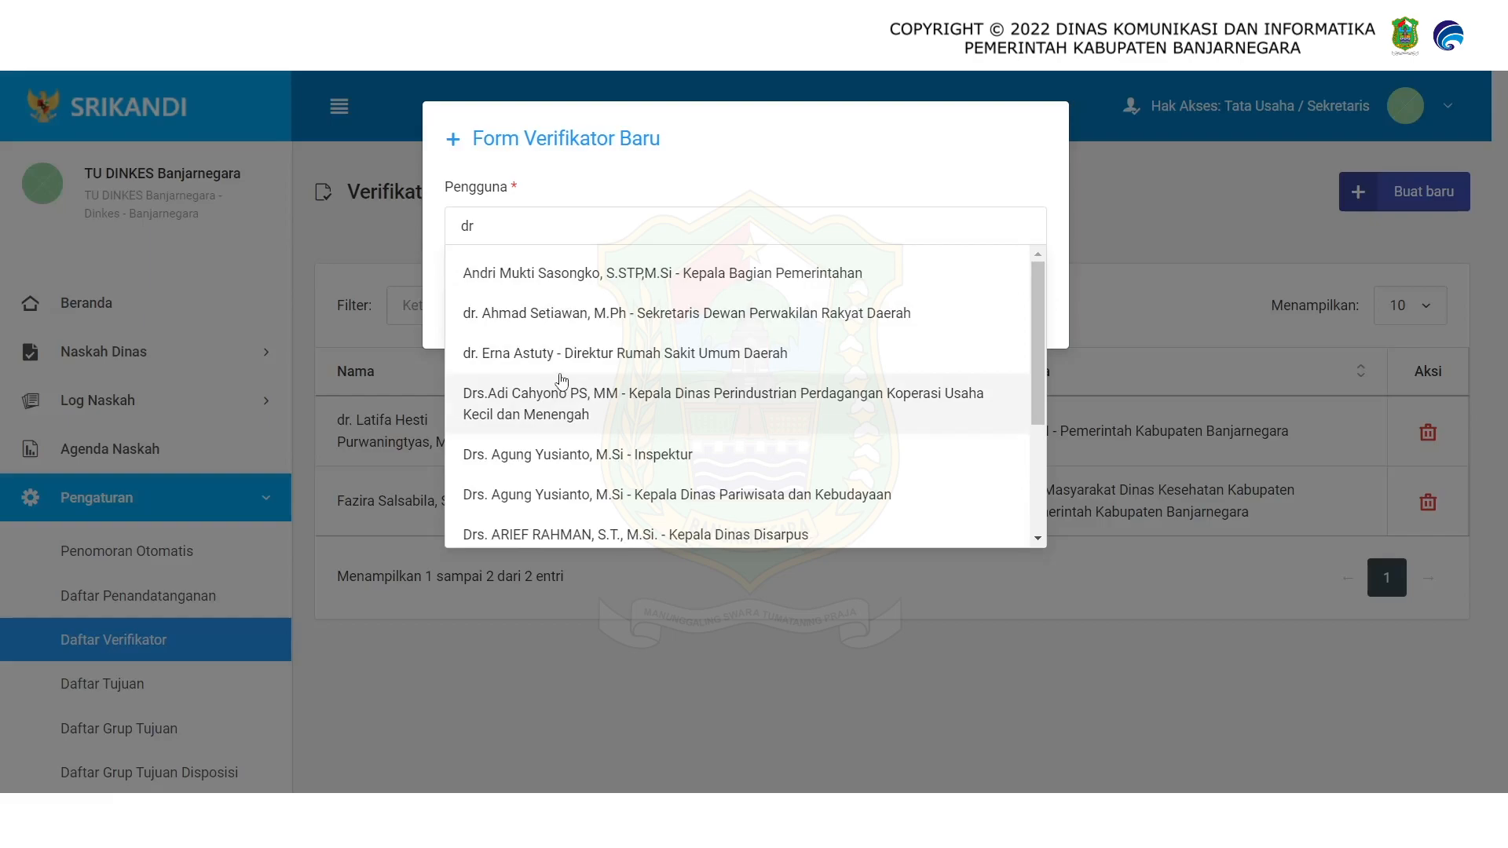
click(550, 362)
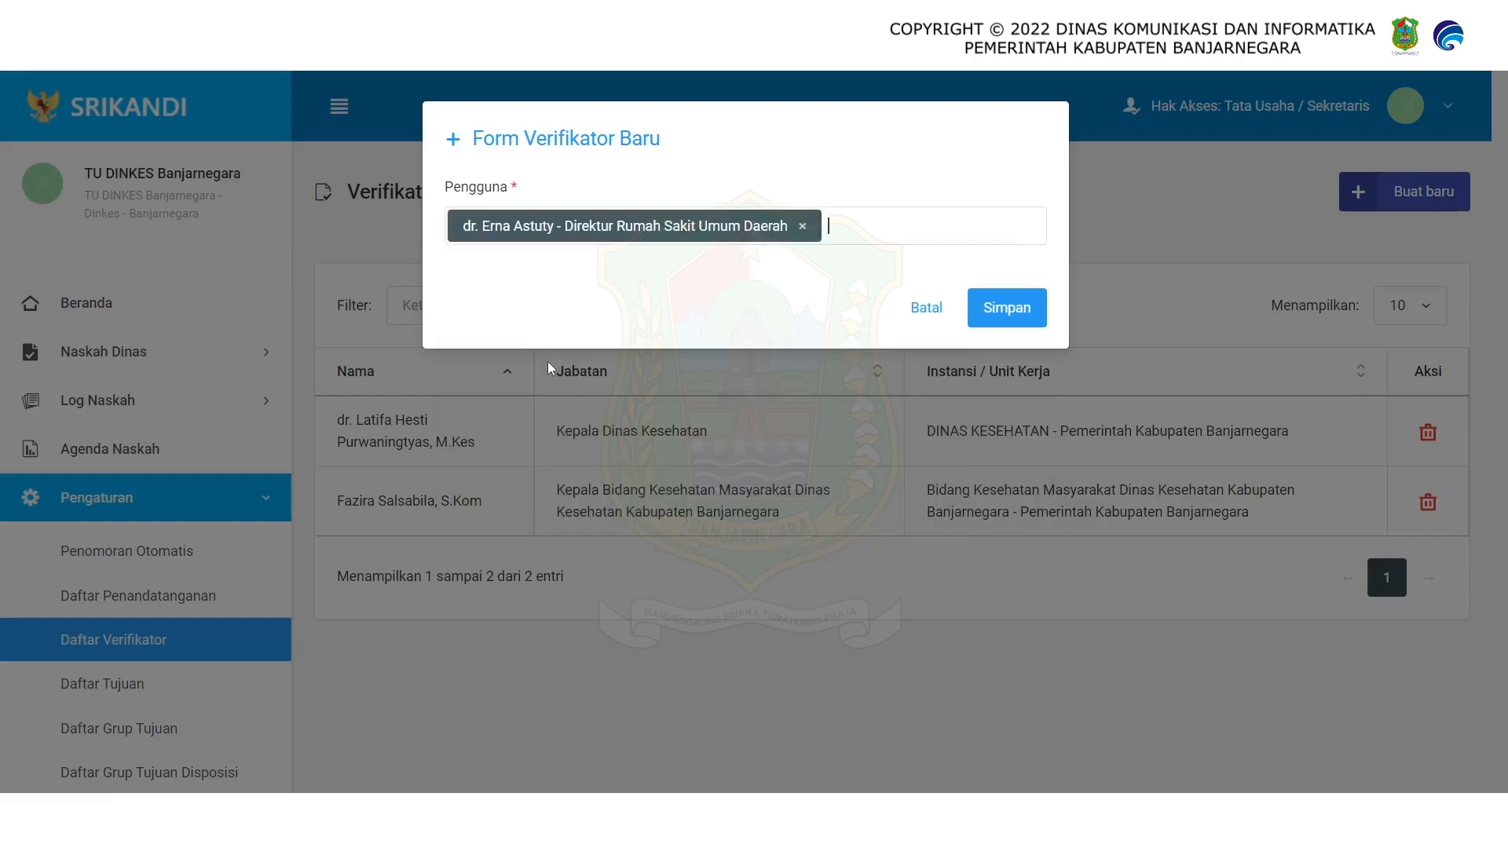
click(1025, 314)
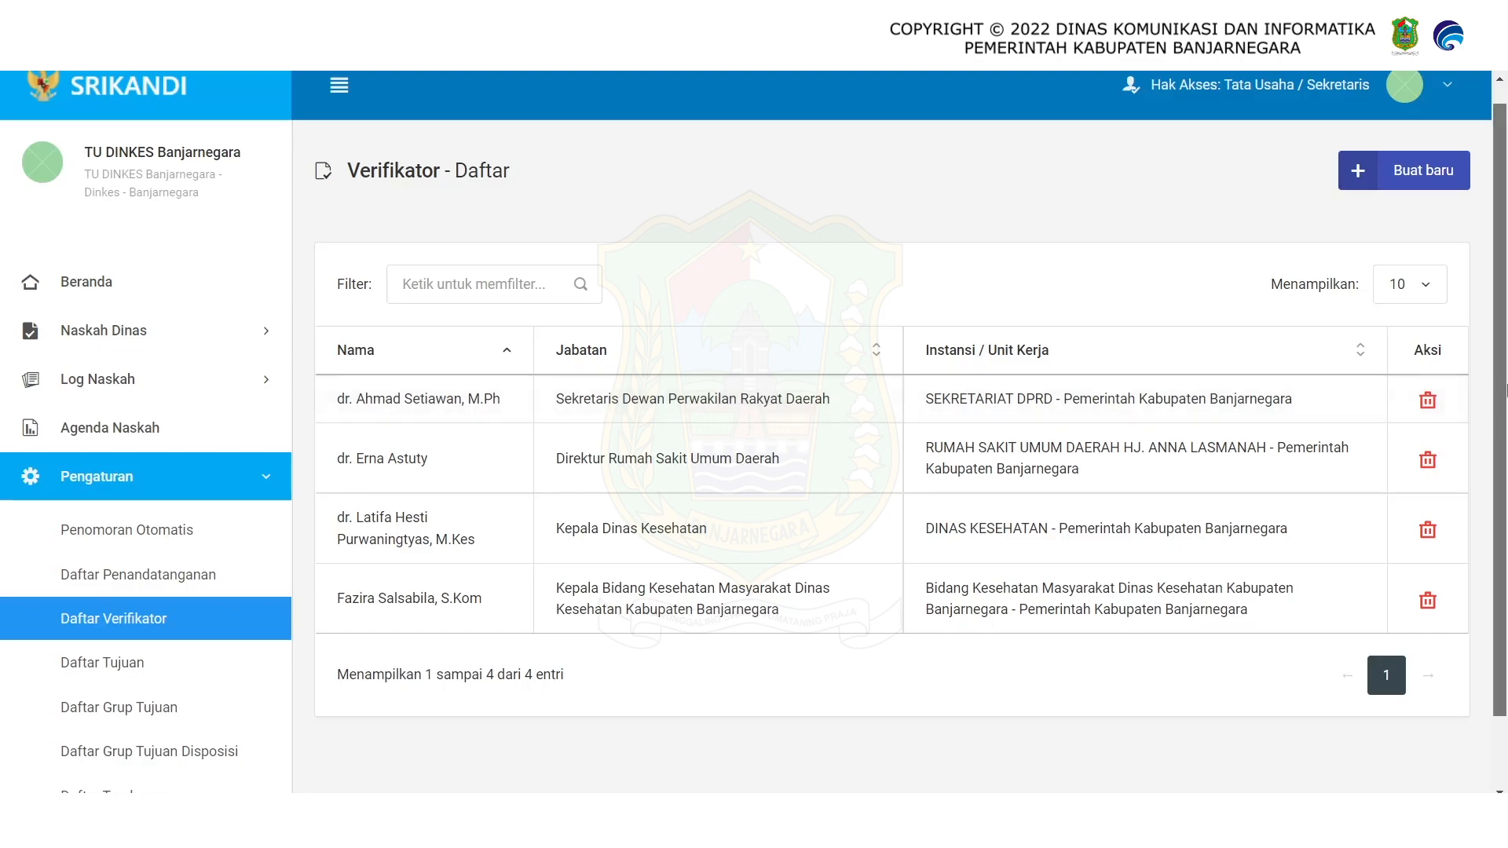
In Daftar Tujuan, create and save a new Tujuan Internal for Asisten Administrasi Umum with Sekpri Asisten Administrasi Umum as Pengguna
scroll(1505, 390, down, 1)
click(102, 576)
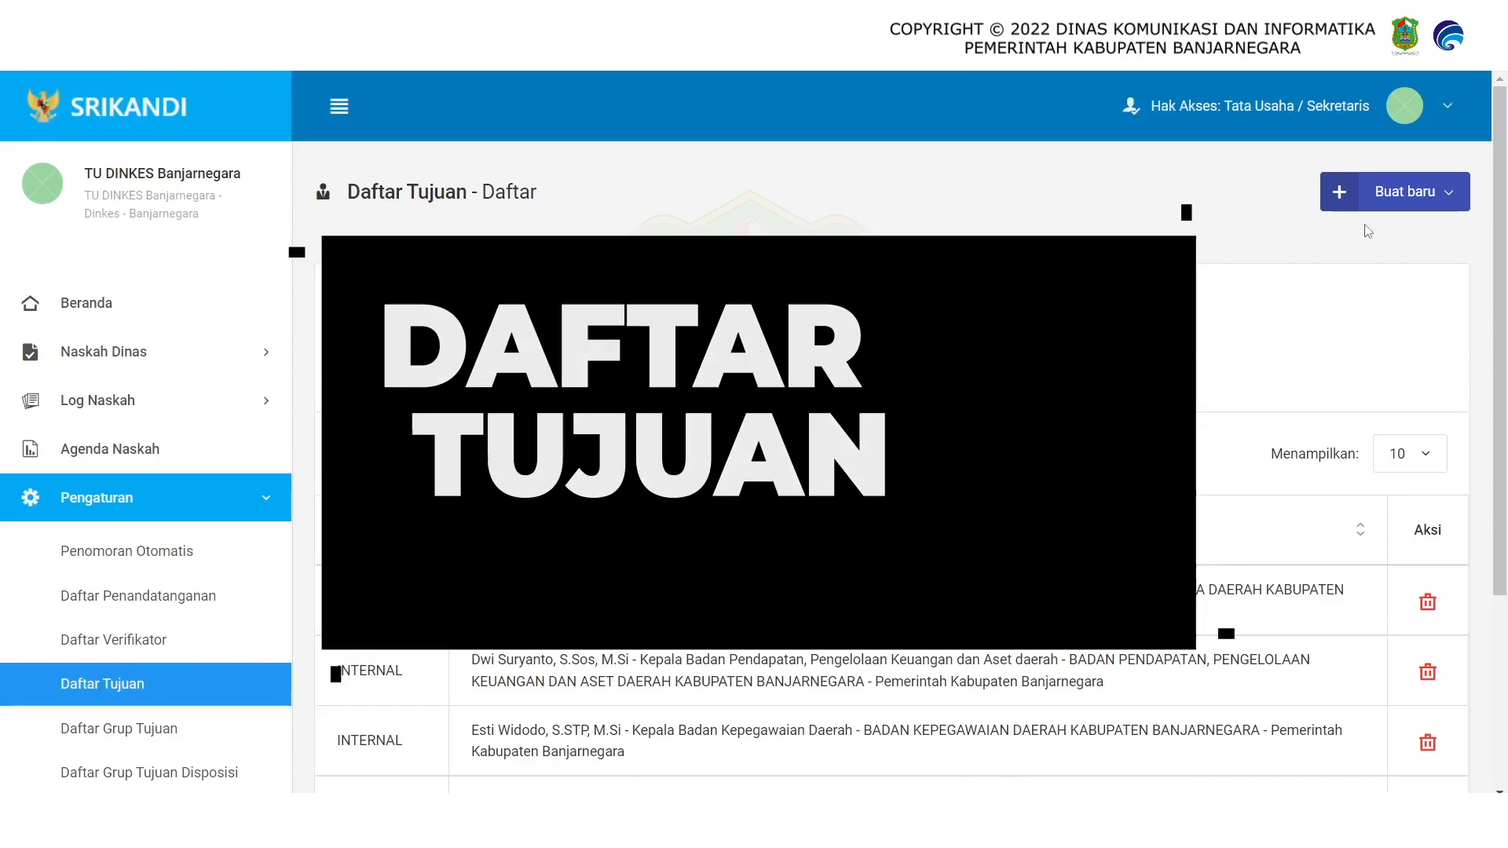
click(1346, 209)
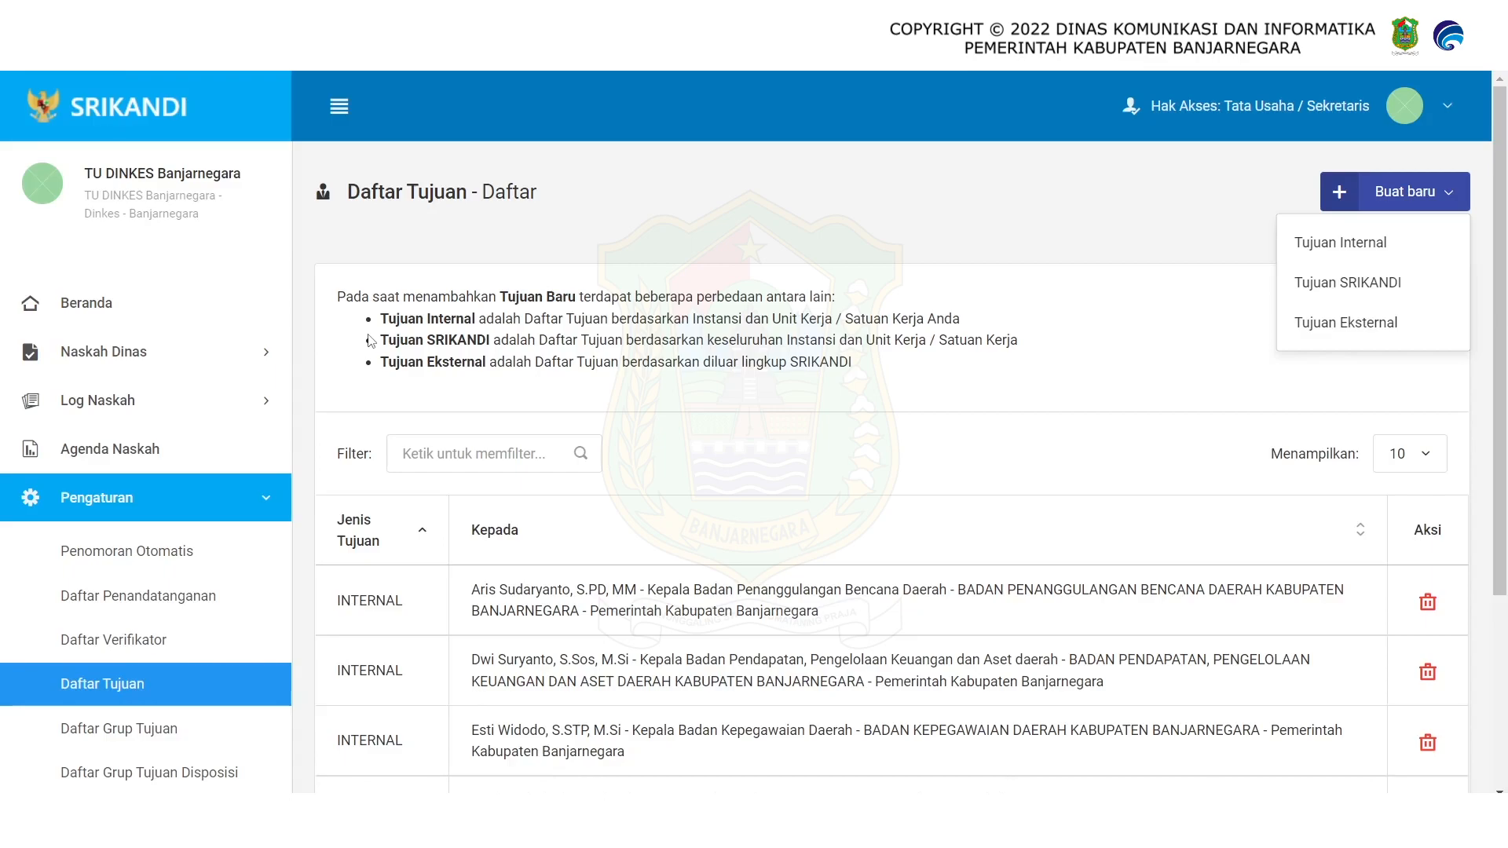
click(1409, 226)
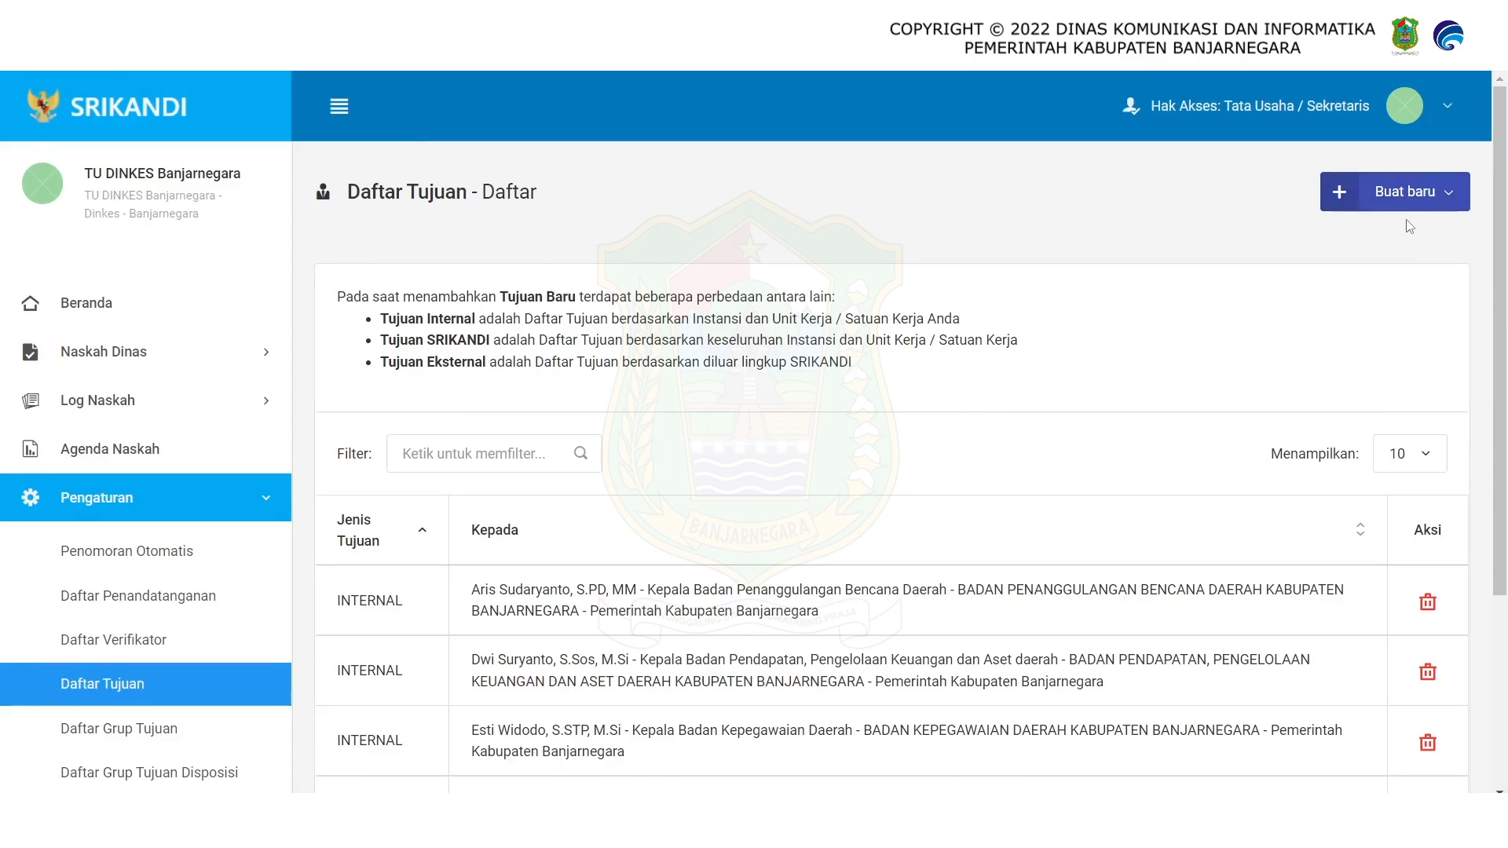
click(1349, 212)
click(1335, 258)
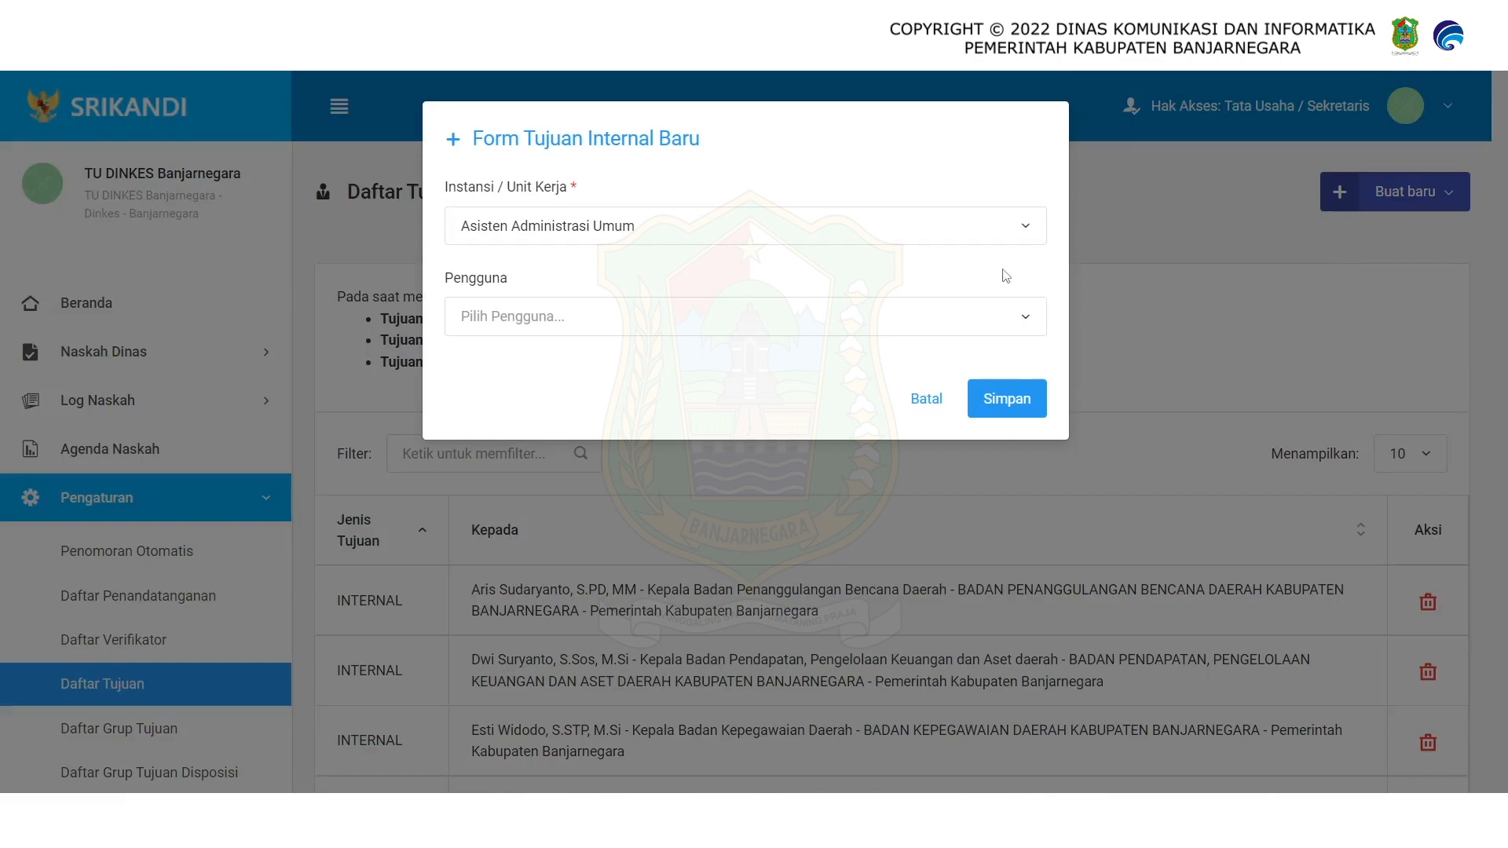
click(1038, 228)
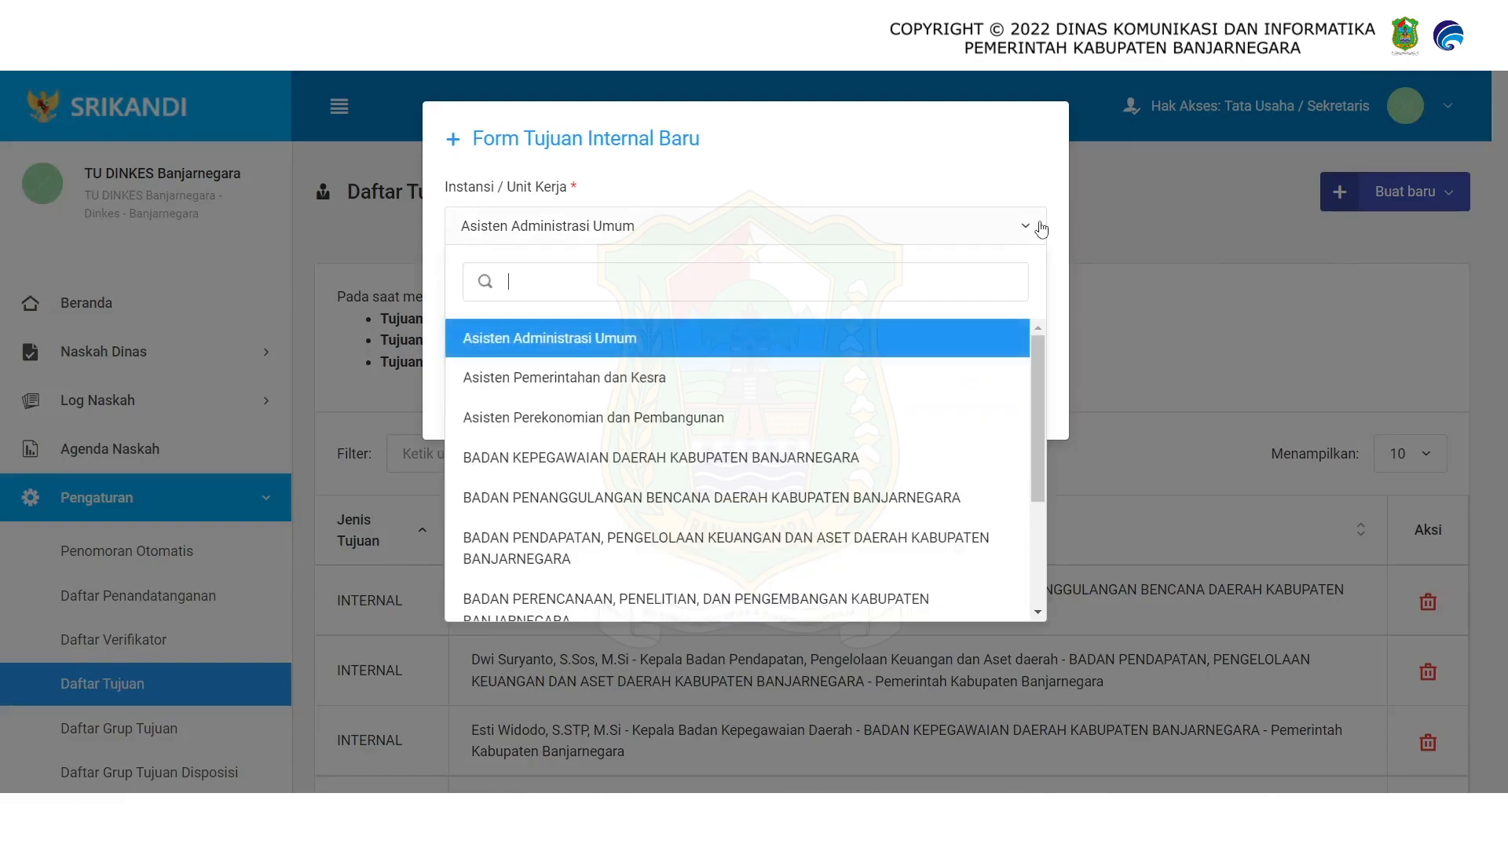
click(669, 343)
click(615, 316)
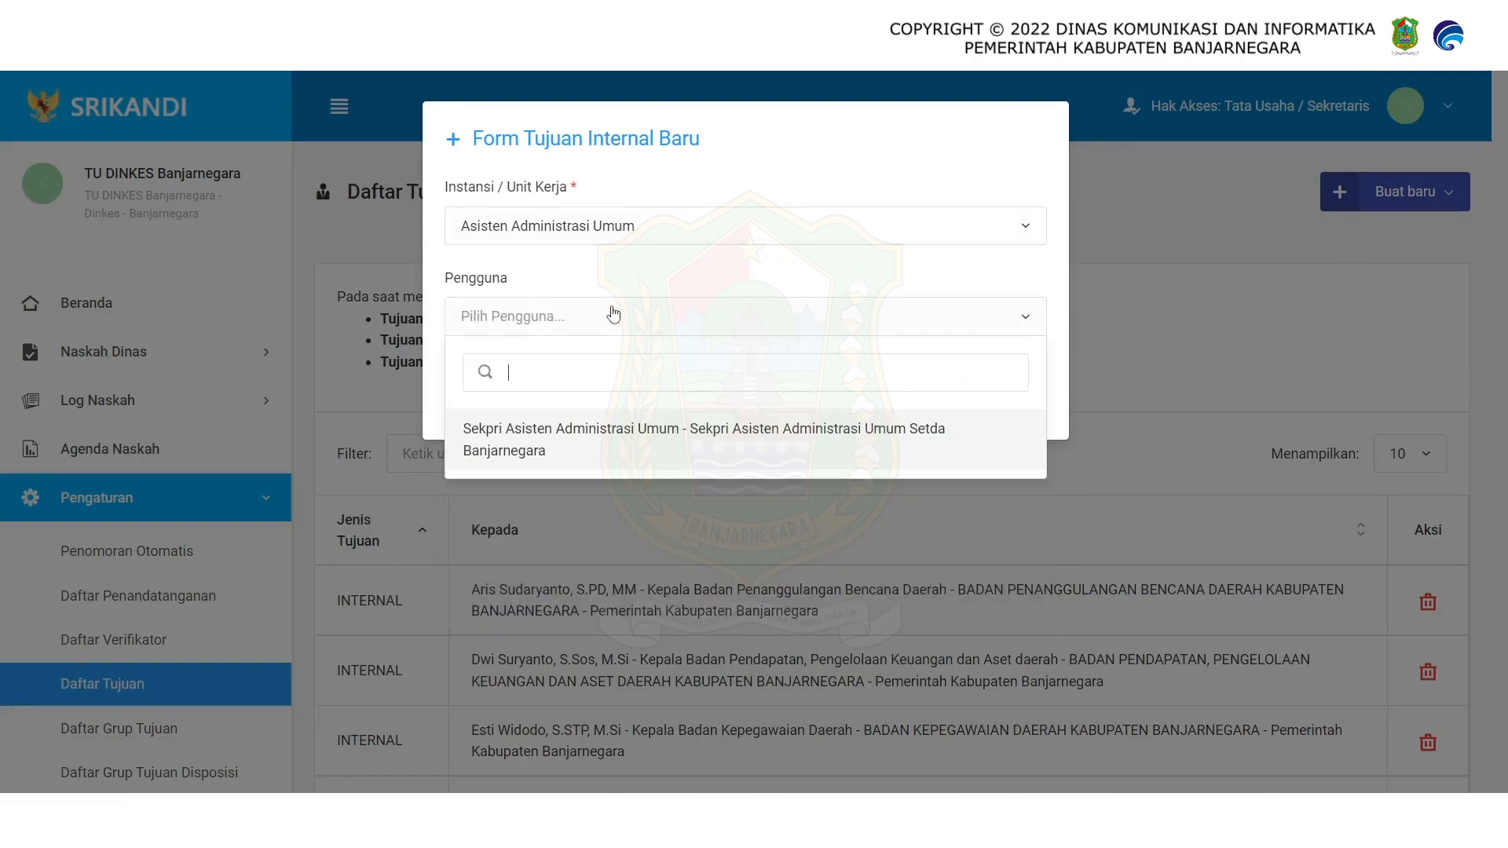
click(510, 460)
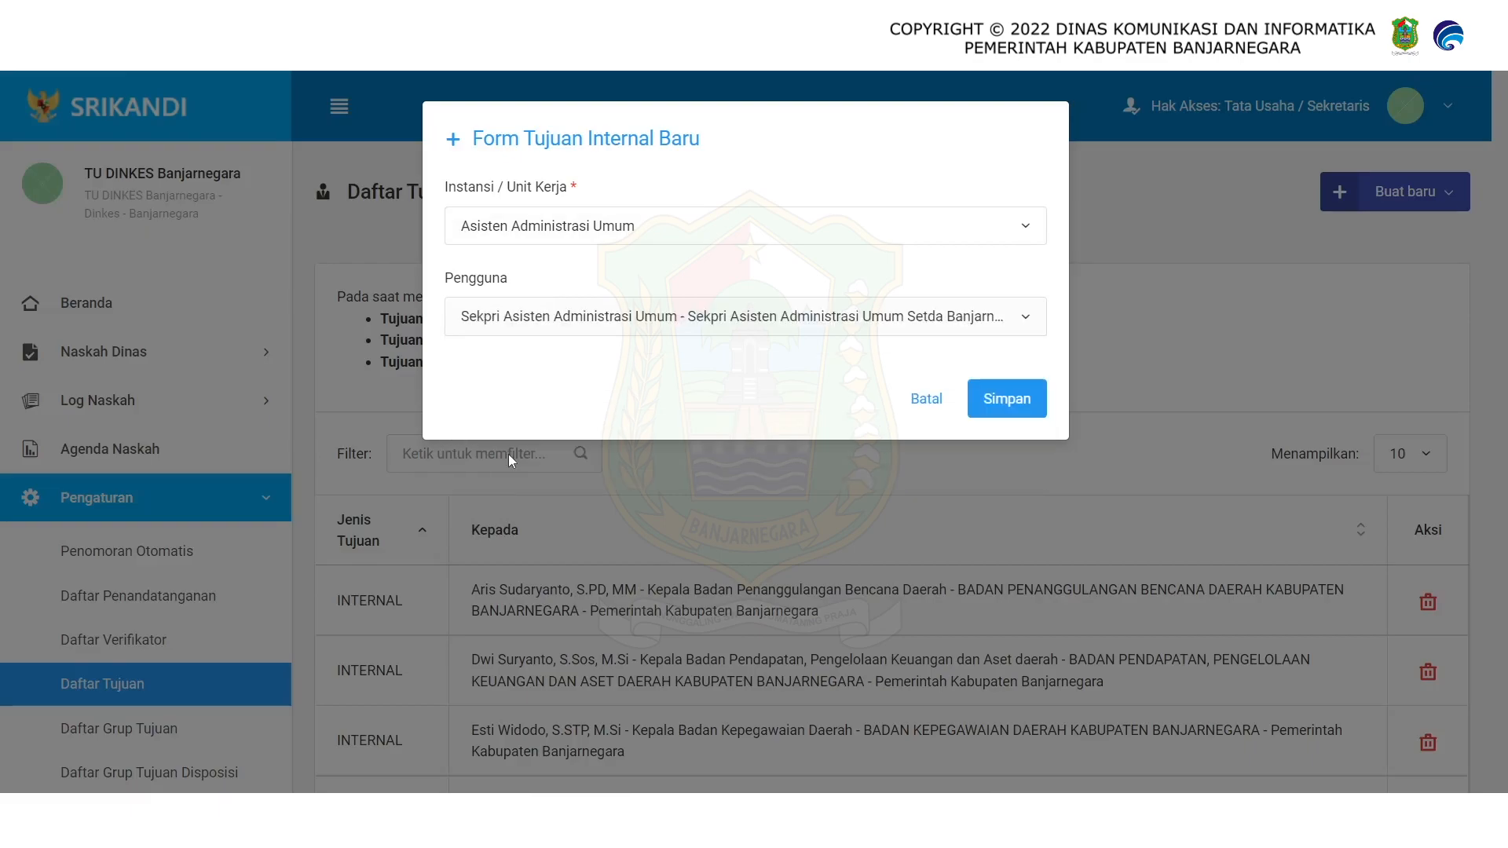
click(1004, 405)
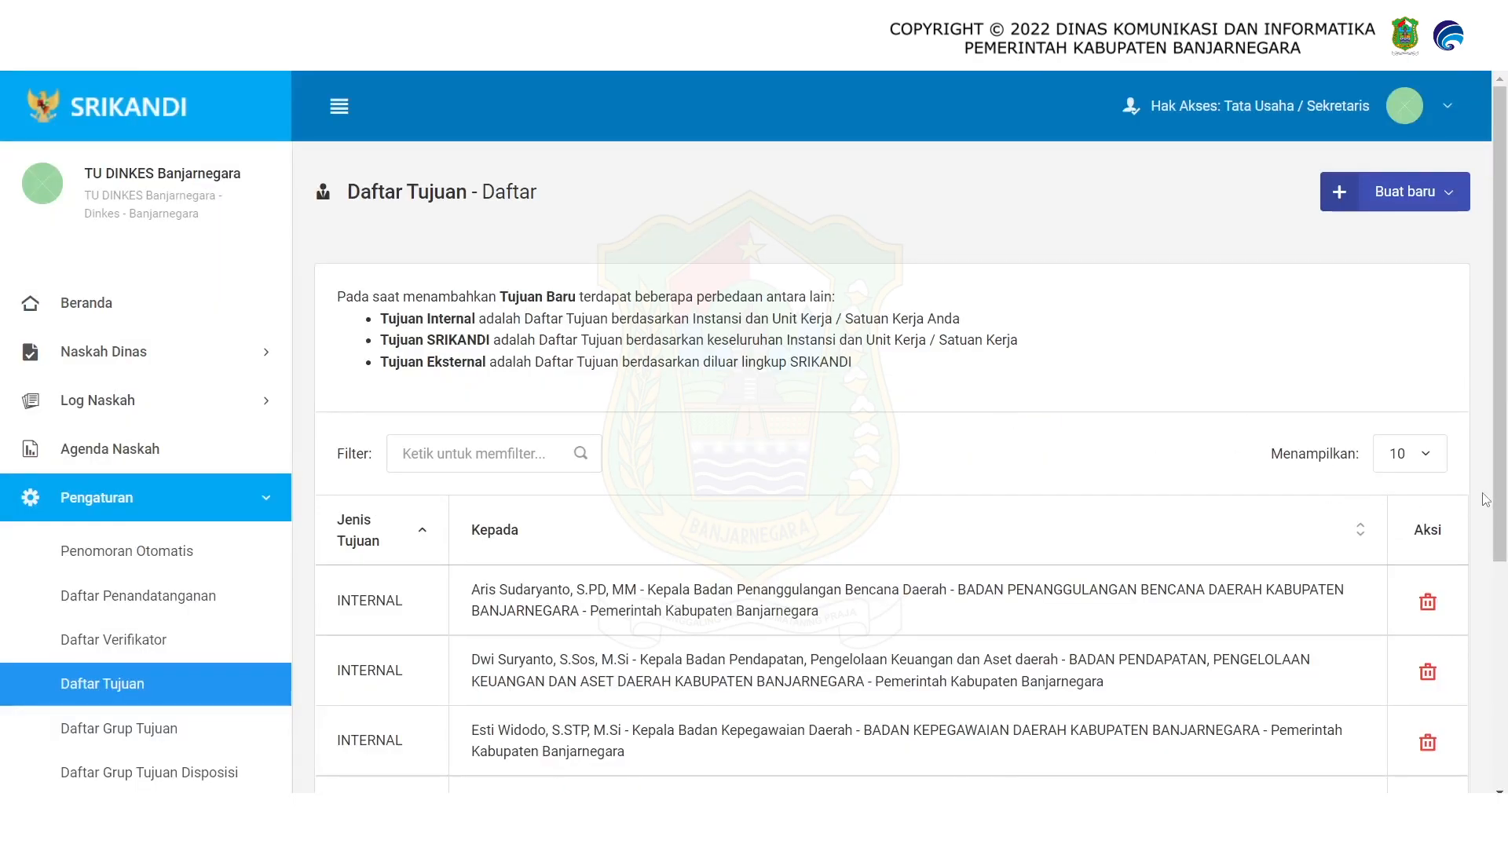
Review the entries in Daftar Tujuan and open the form for a new group in Daftar Grup Tujuan
drag(1500, 501, 1506, 718)
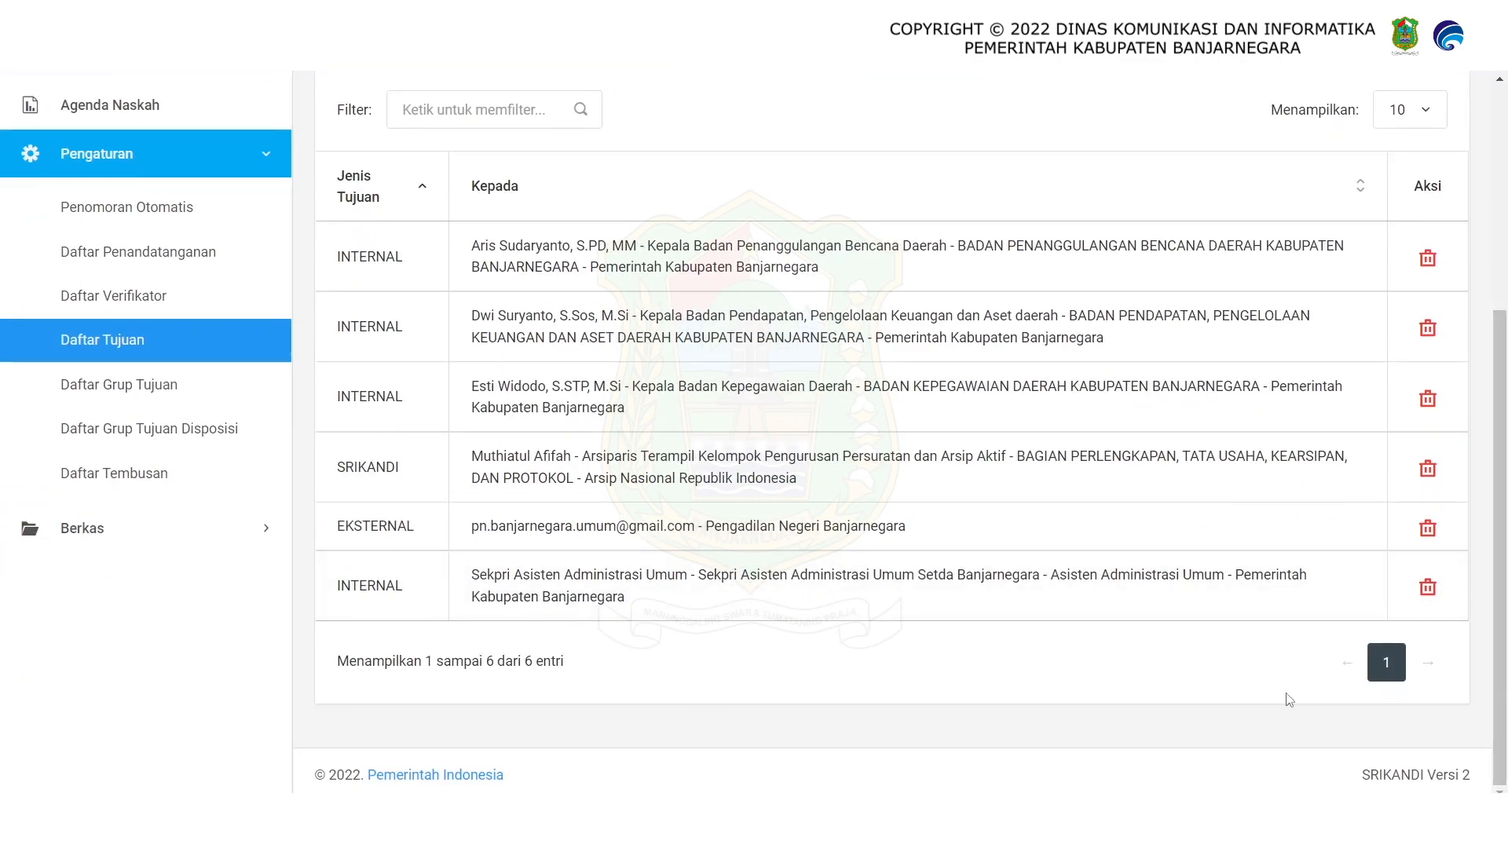
drag(1505, 689, 1505, 514)
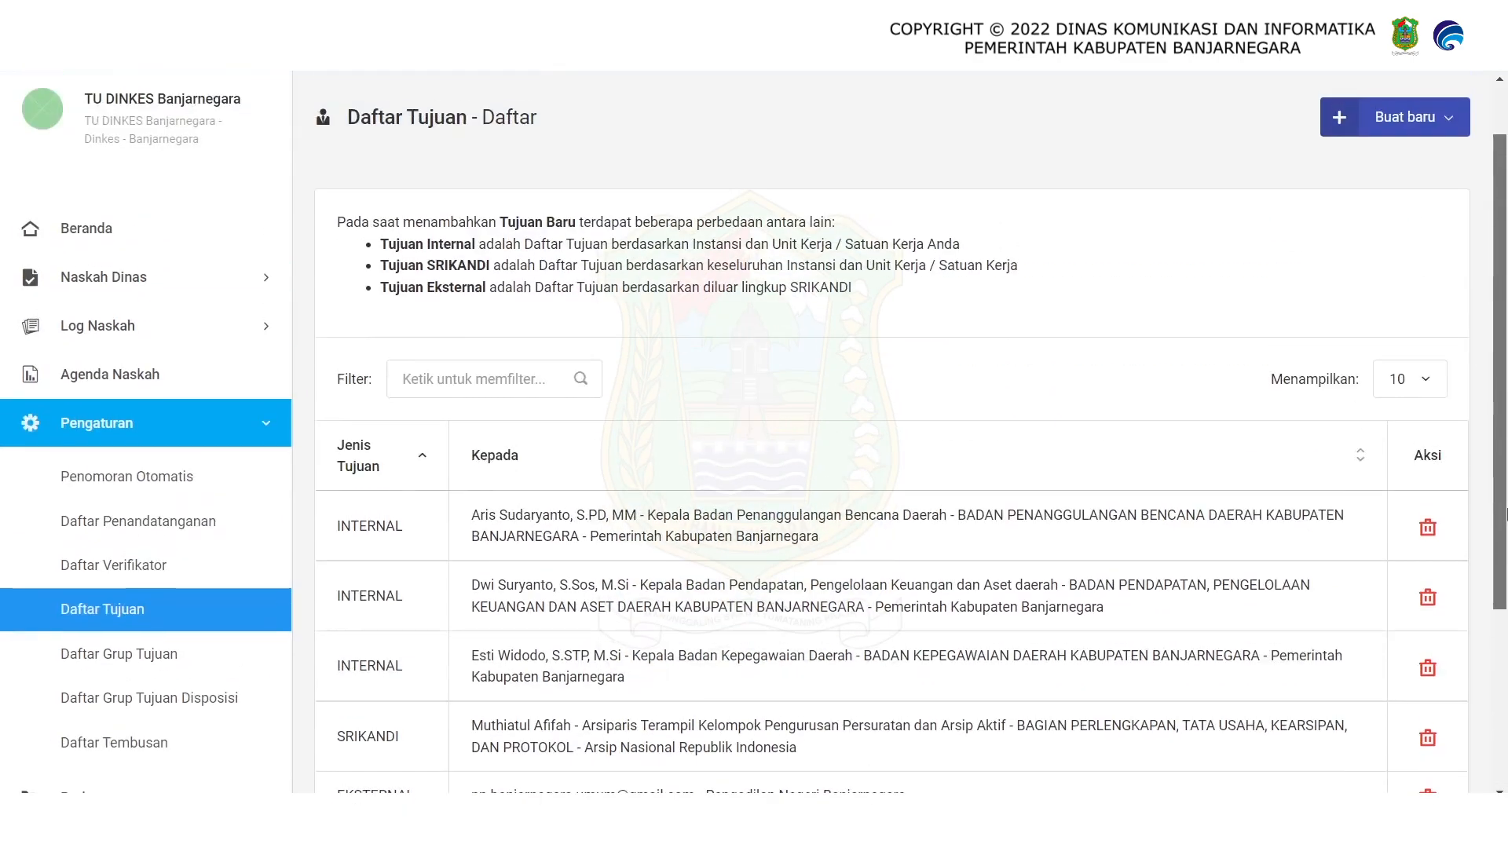
scroll(707, 549, down, 3)
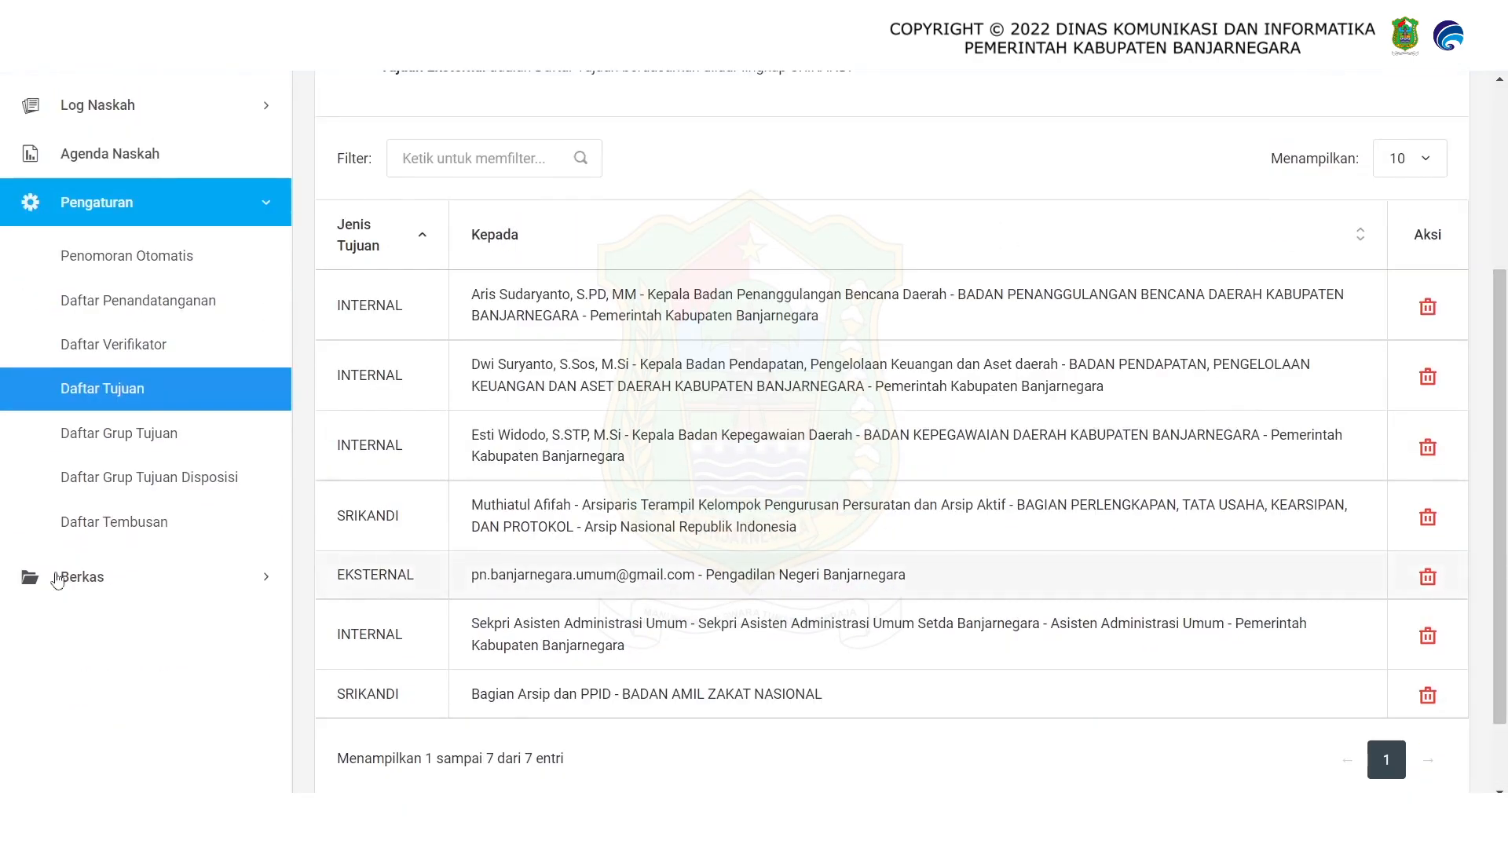
click(189, 445)
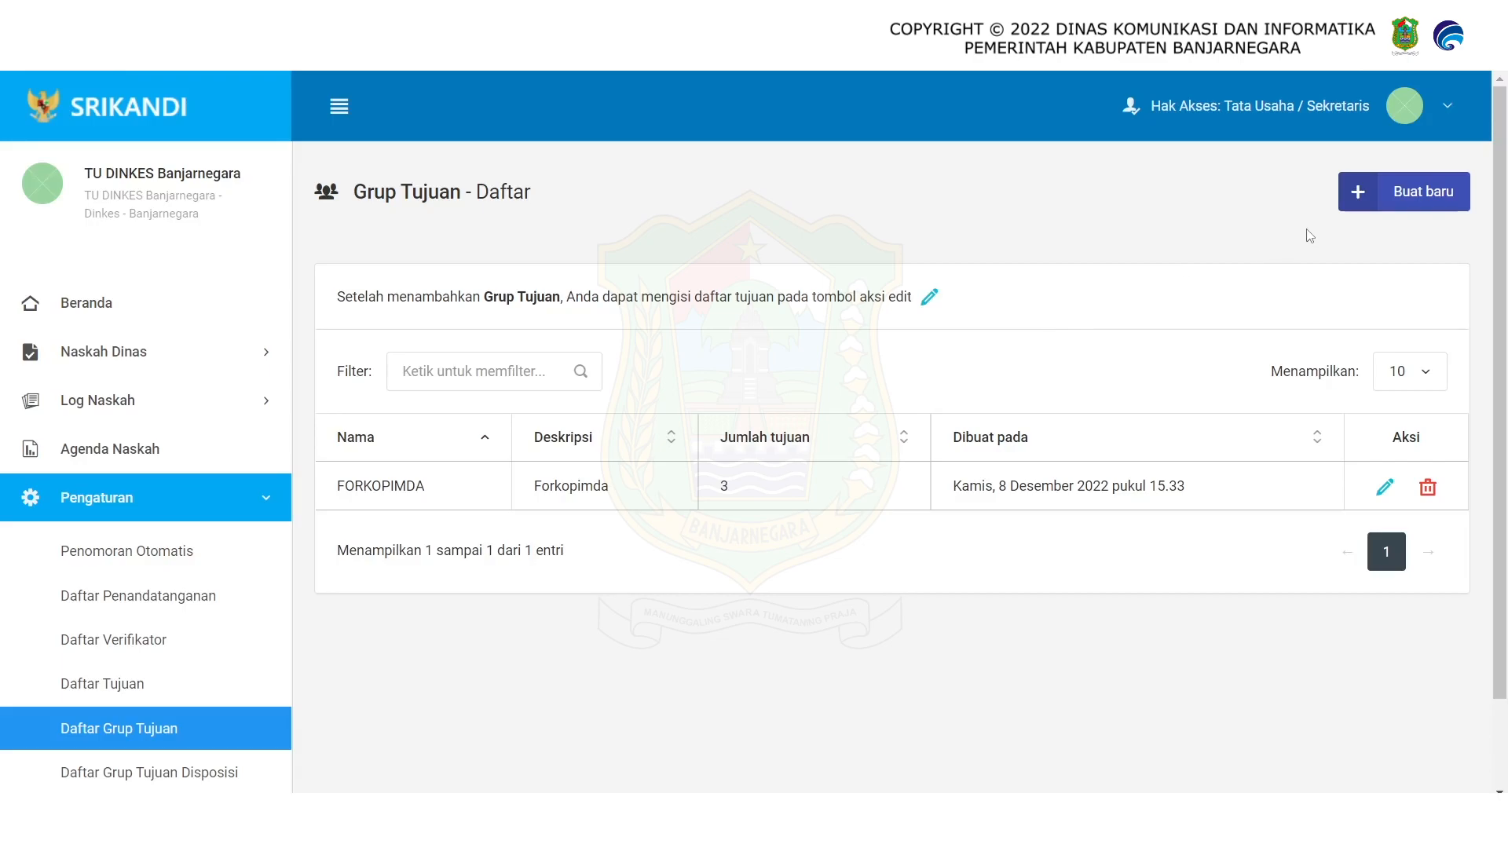
click(1351, 212)
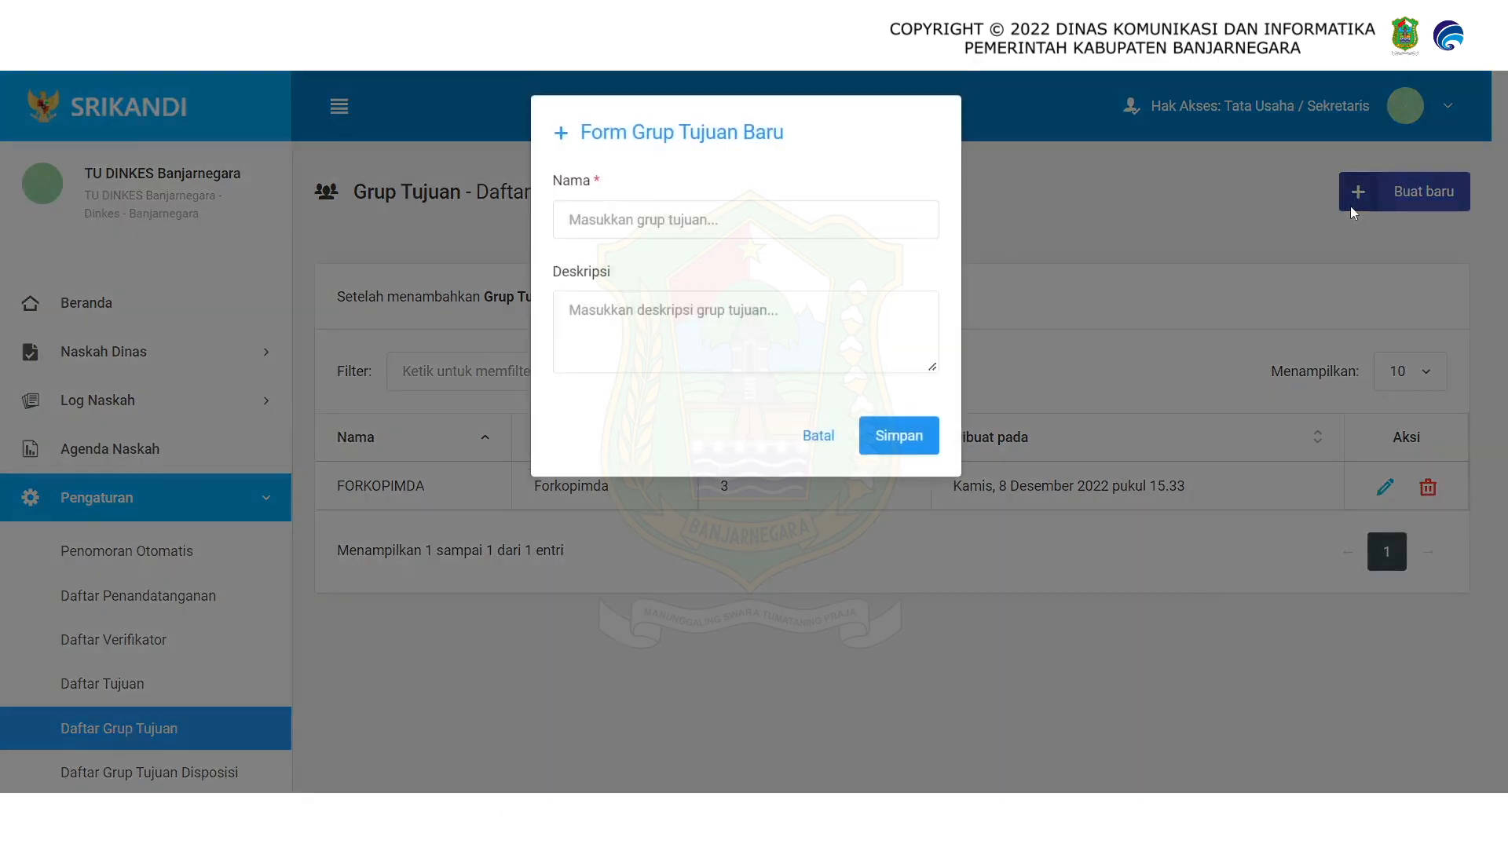
Name the new Grup Tujuan KEPALA DINAS-BADAN SE KABUPATEN BANJARNEGARA
click(793, 228)
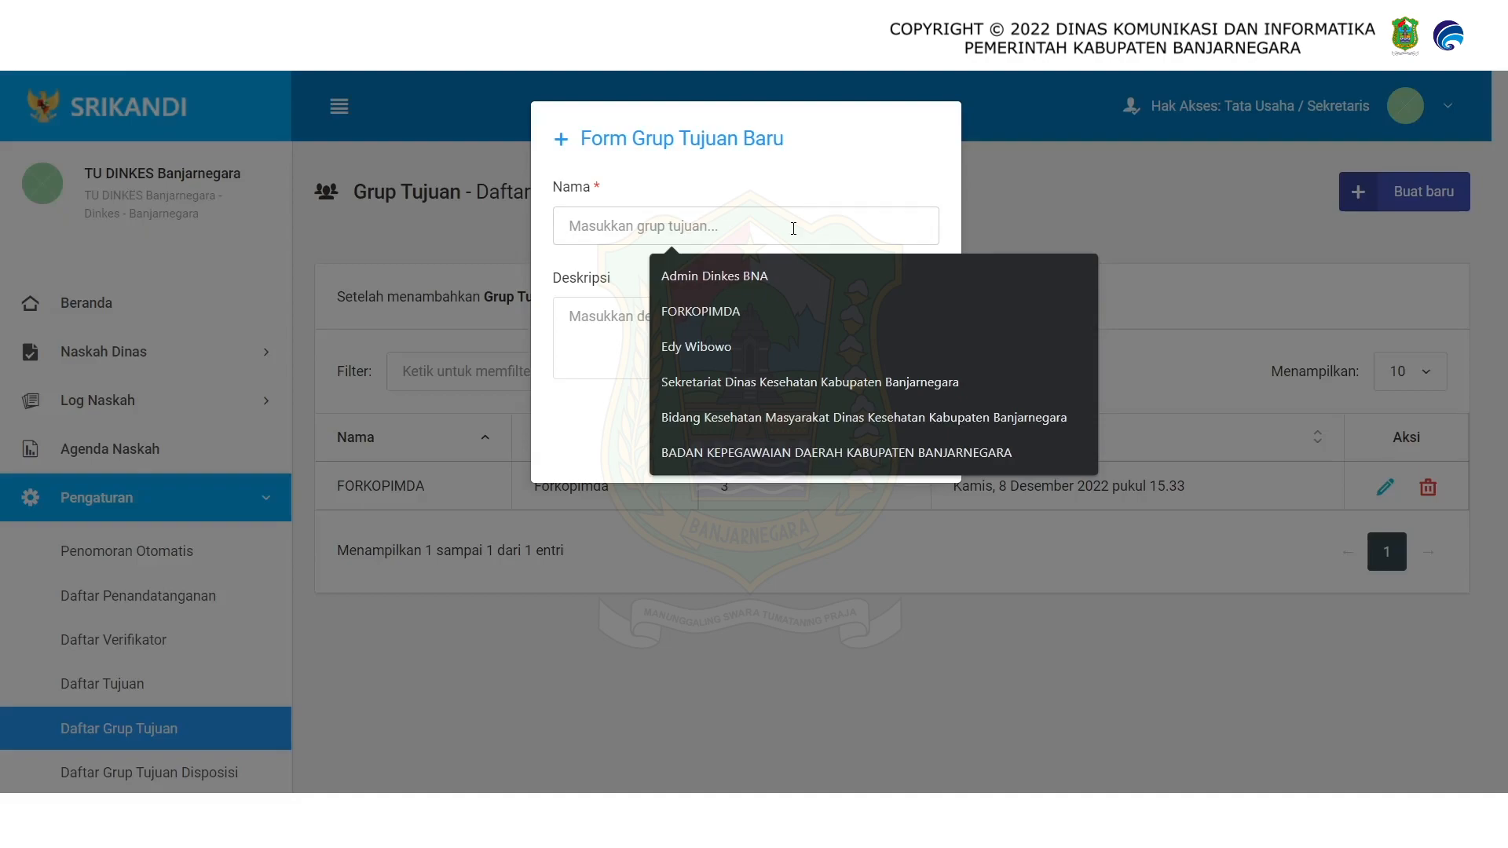
text(F)
key(BackSpace)
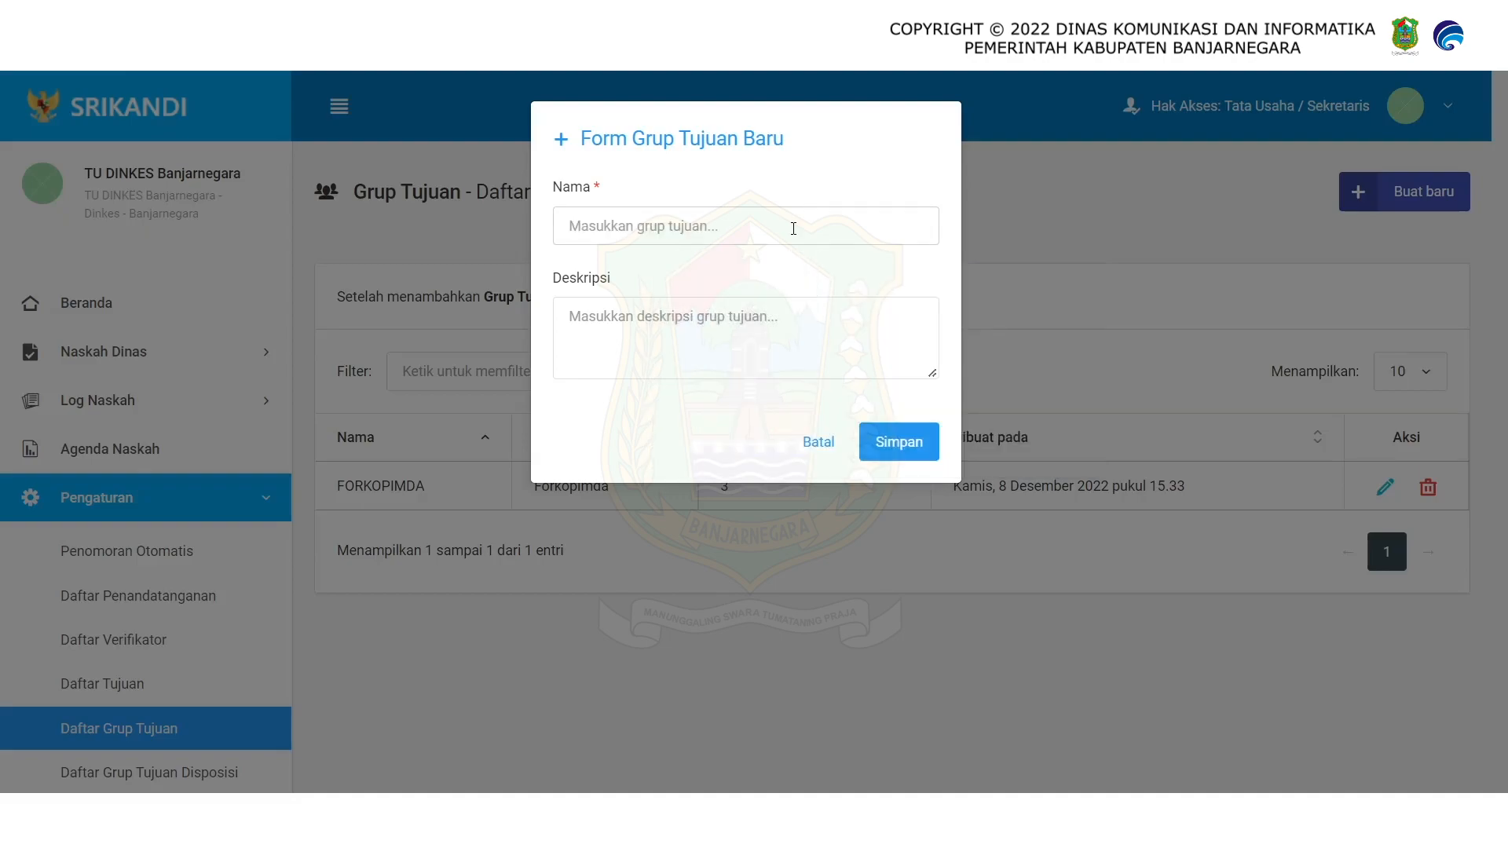
text(KEPALA)
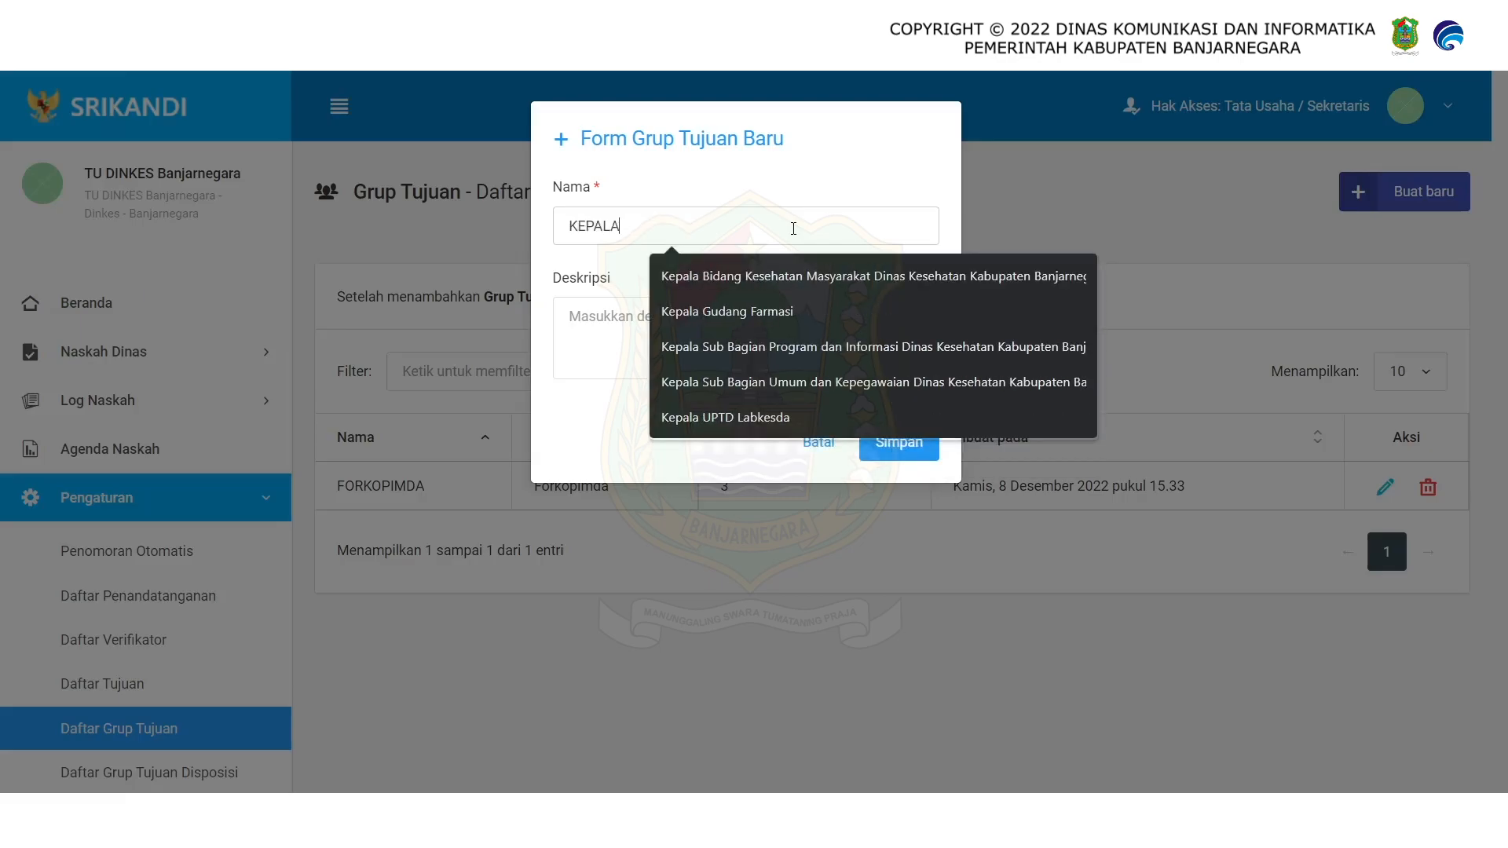
text( DINAS/D)
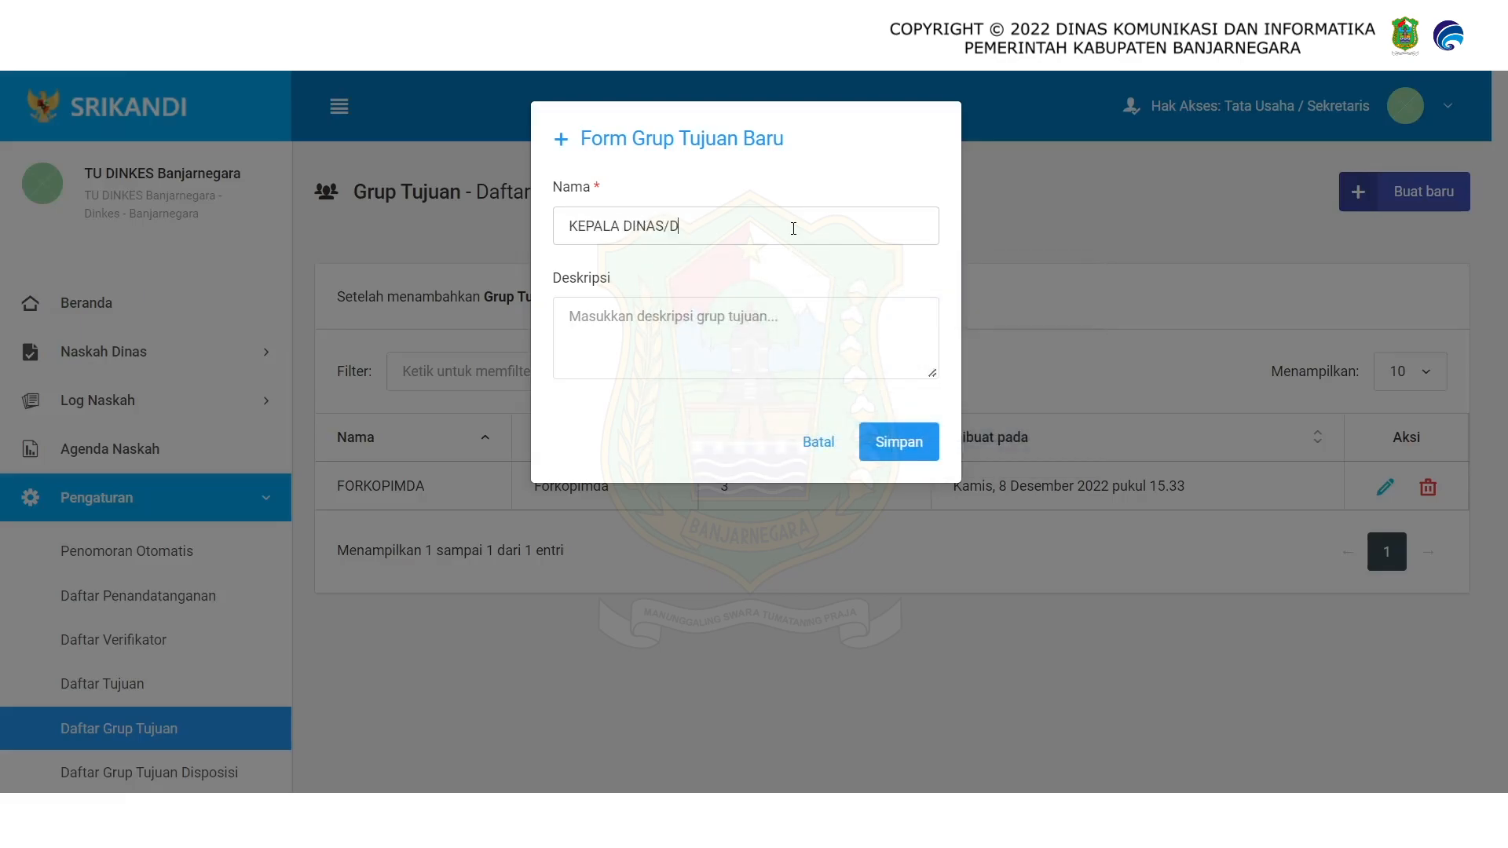
key(BackSpace)
text(-BADAN KE)
key(BackSpace)
key(BackSpace)
text(SE KABUPATEN BANJ)
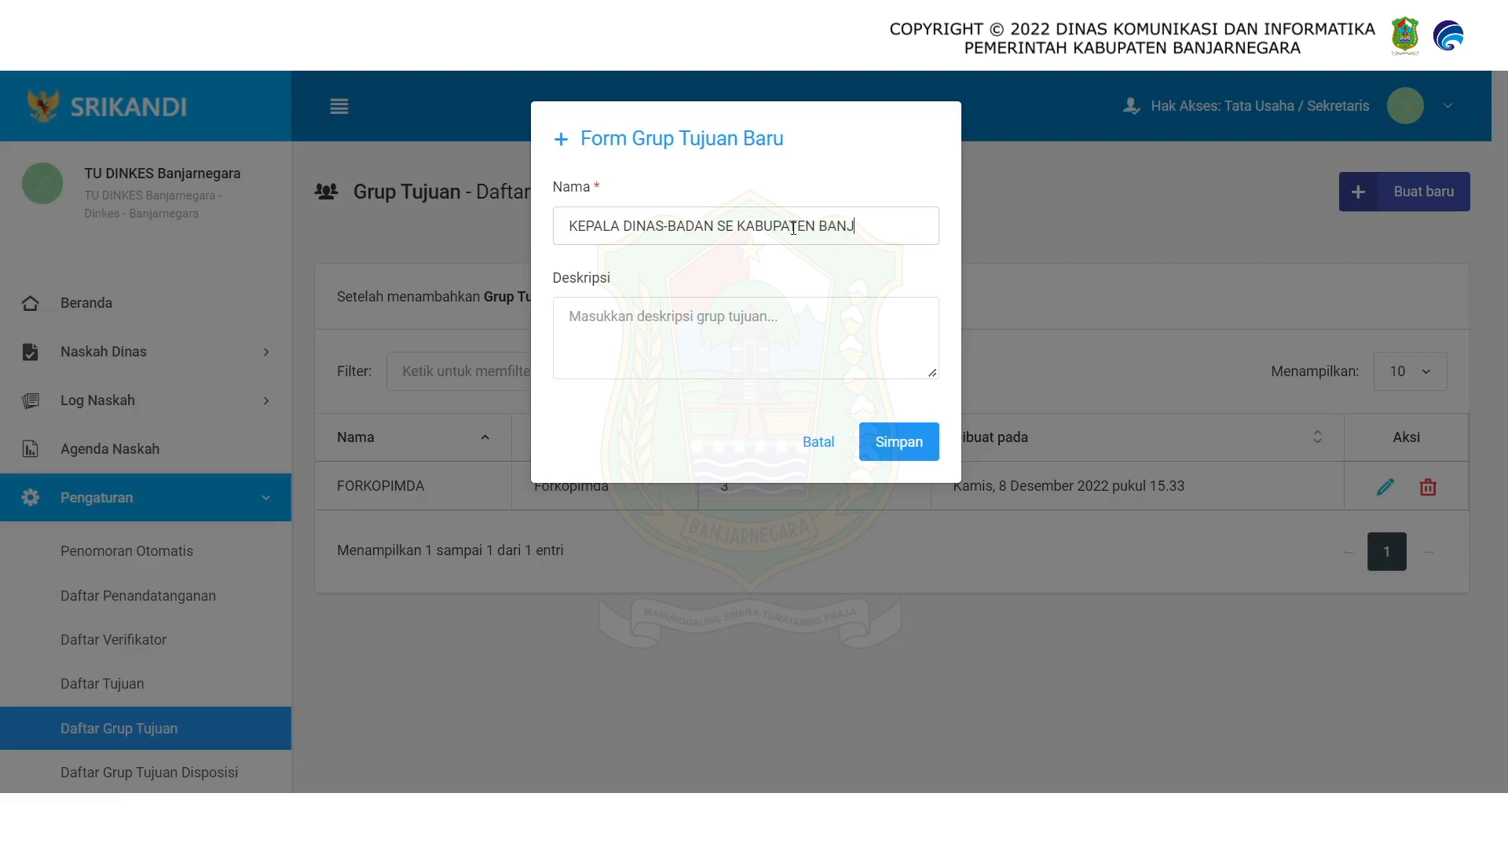
text(ARNEGARA)
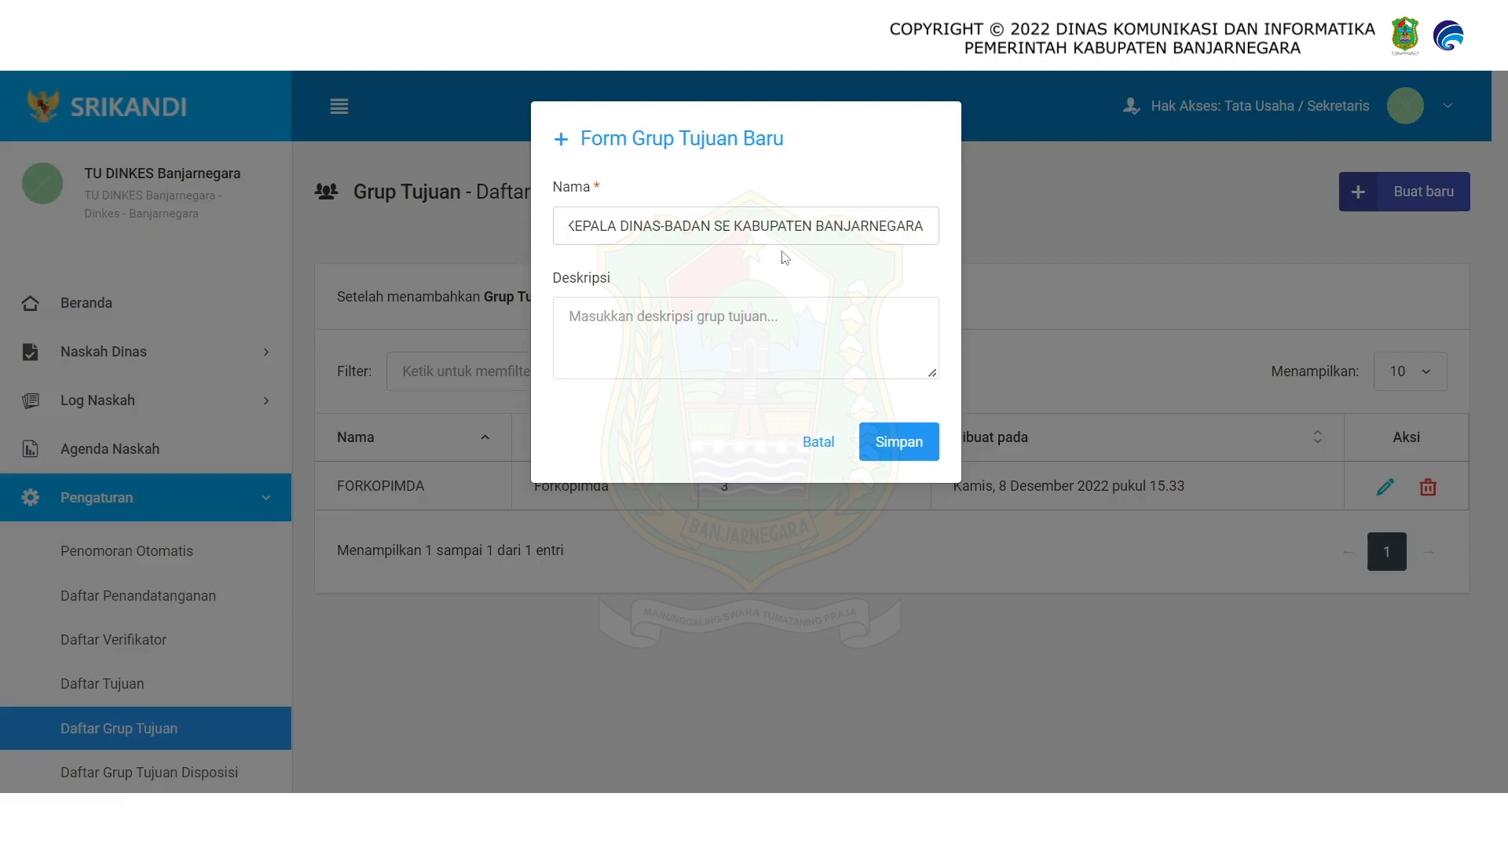
Enter the description "Seluruh Kepala Dinas dan Kepala Badan di Kabupaten Banjarnegara" and save the new Grup Tujuan
click(701, 351)
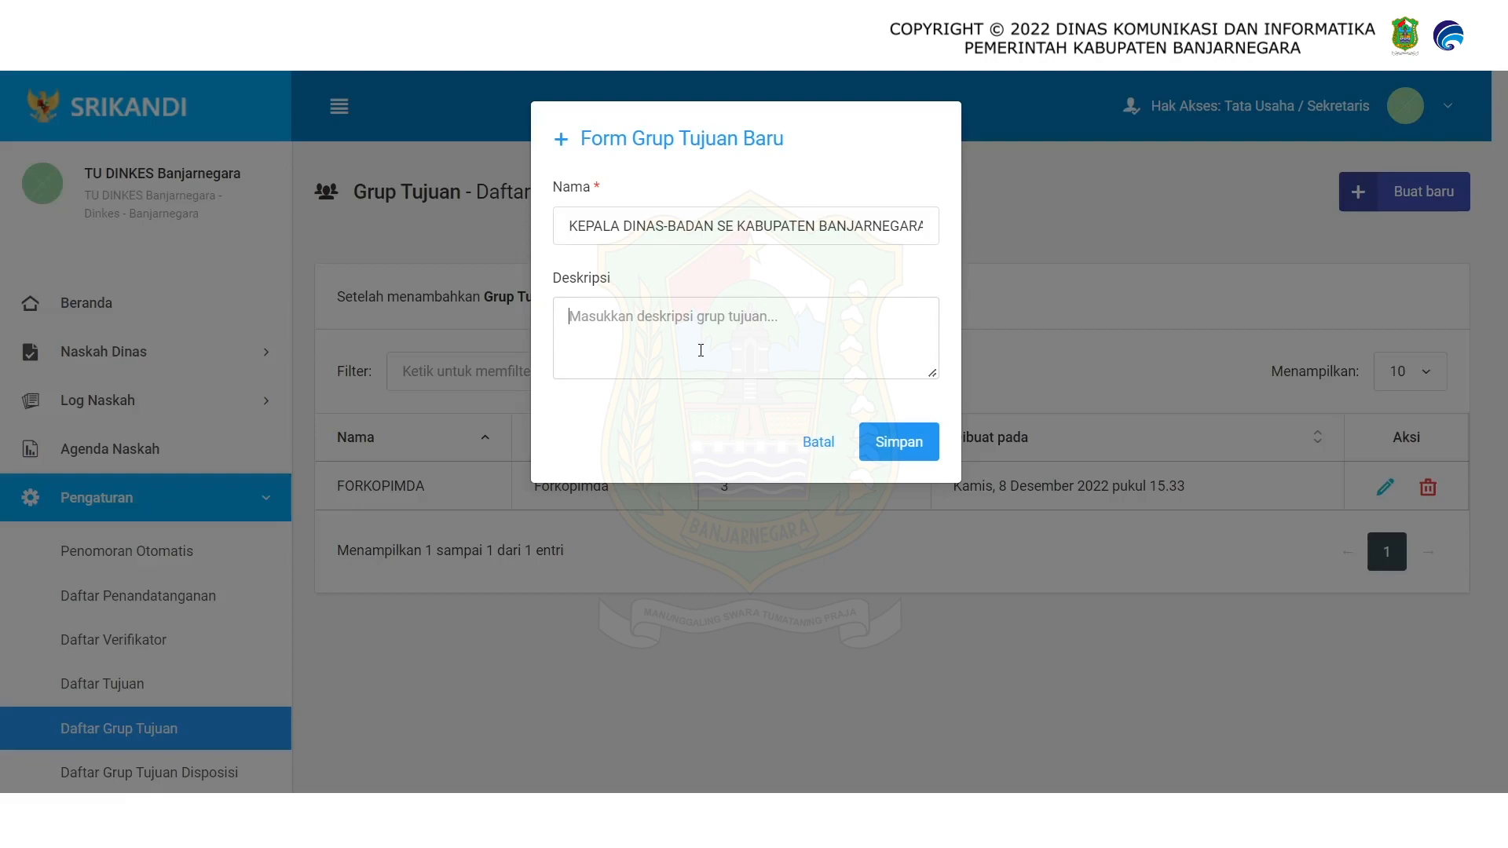
text(S)
key(BackSpace)
text(Seluruh K)
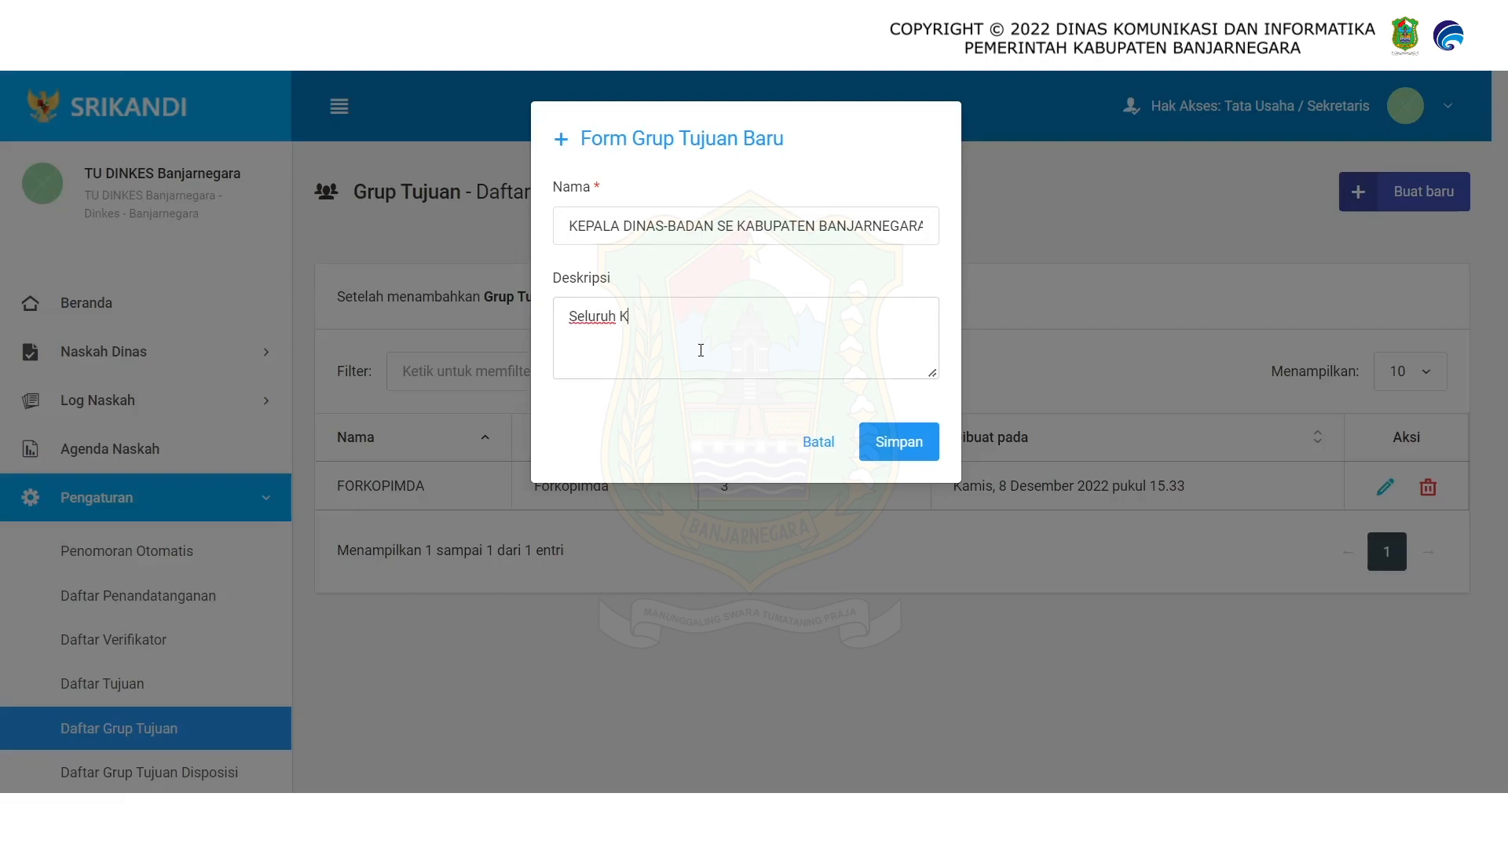
text(epala Dinas dan Kepal)
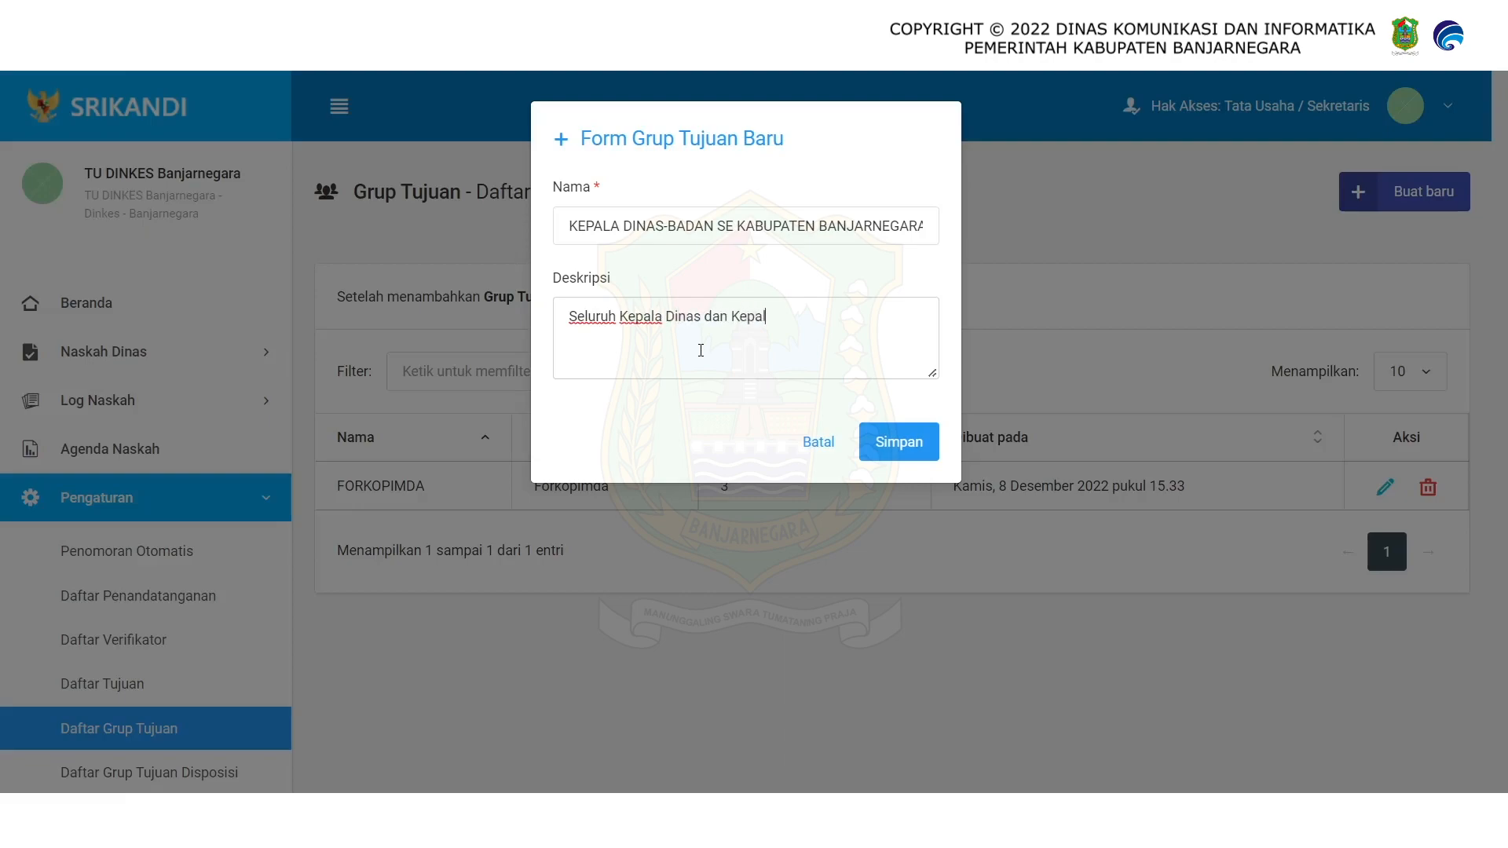
text(a Badan di Kabupaten Banj)
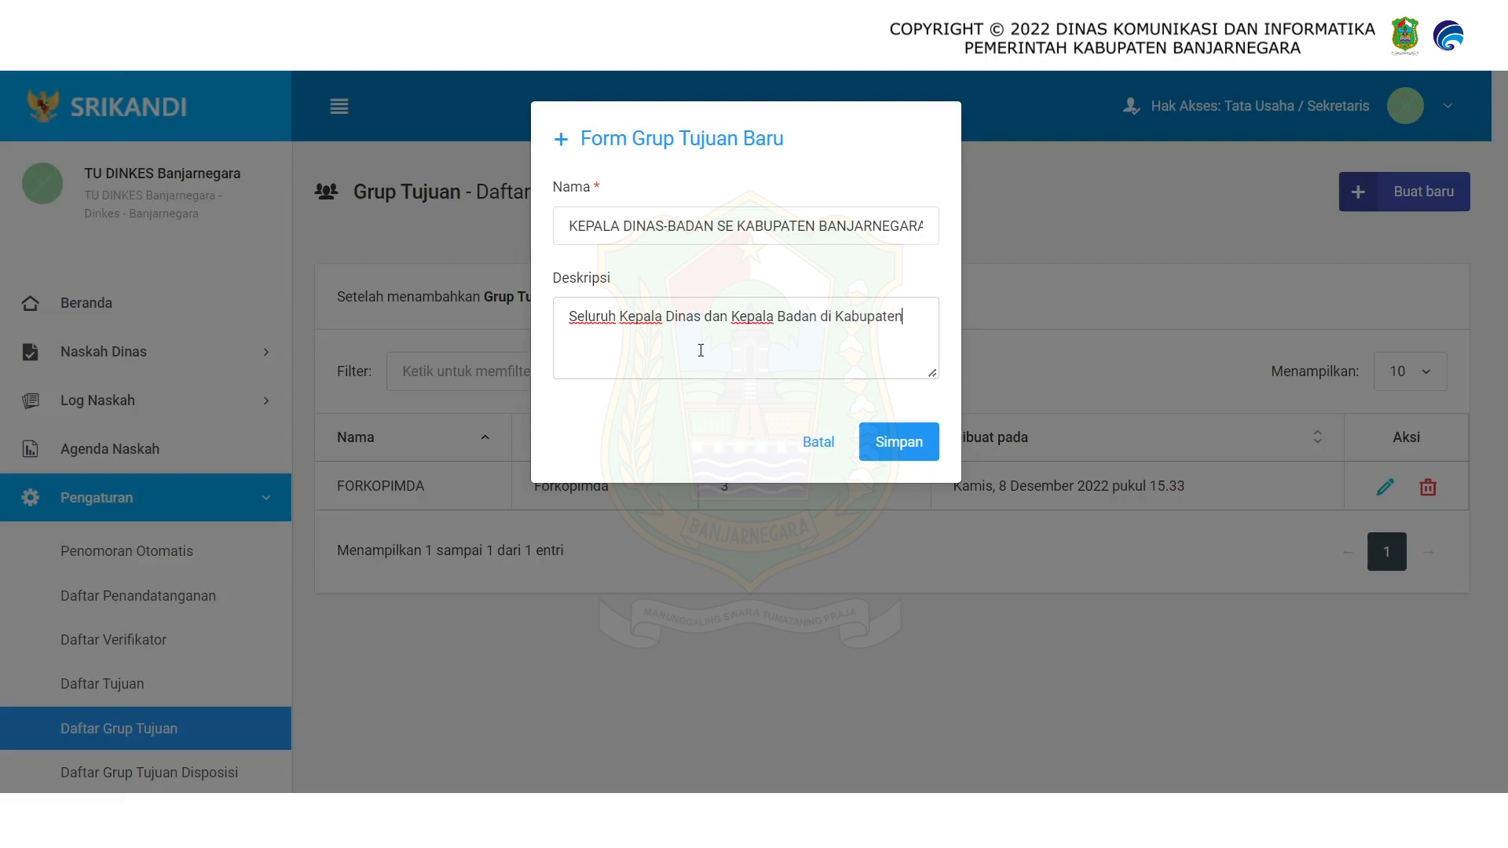
text(arnegara)
click(927, 446)
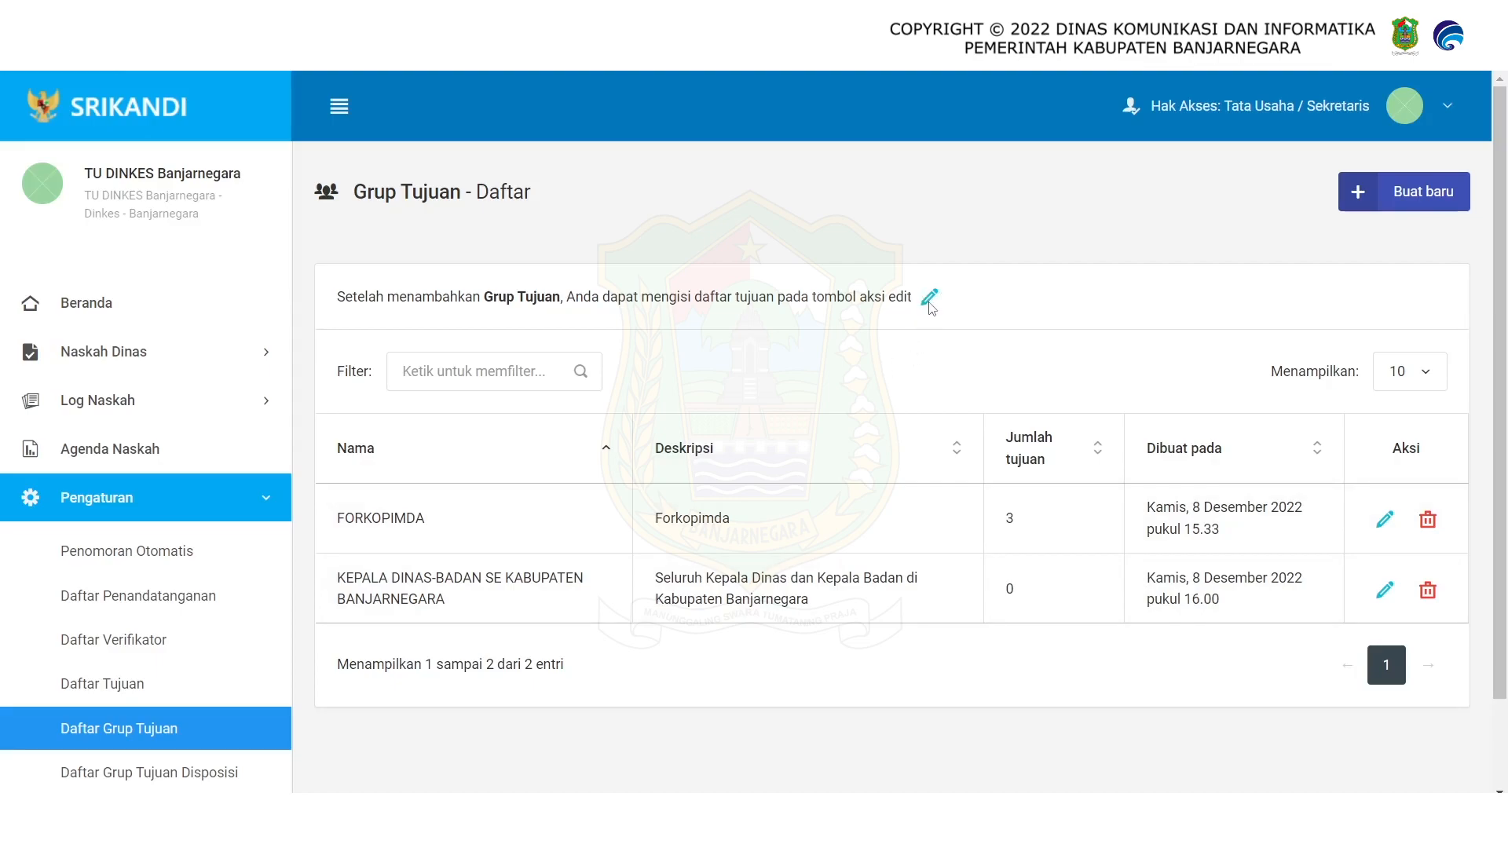
Open the KEPALA DINAS-BADAN SE KABUPATEN BANJARNEGARA group for editing and select the Kepala Badan Kepegawaian Daerah as Pengguna in a new Tujuan
click(1382, 591)
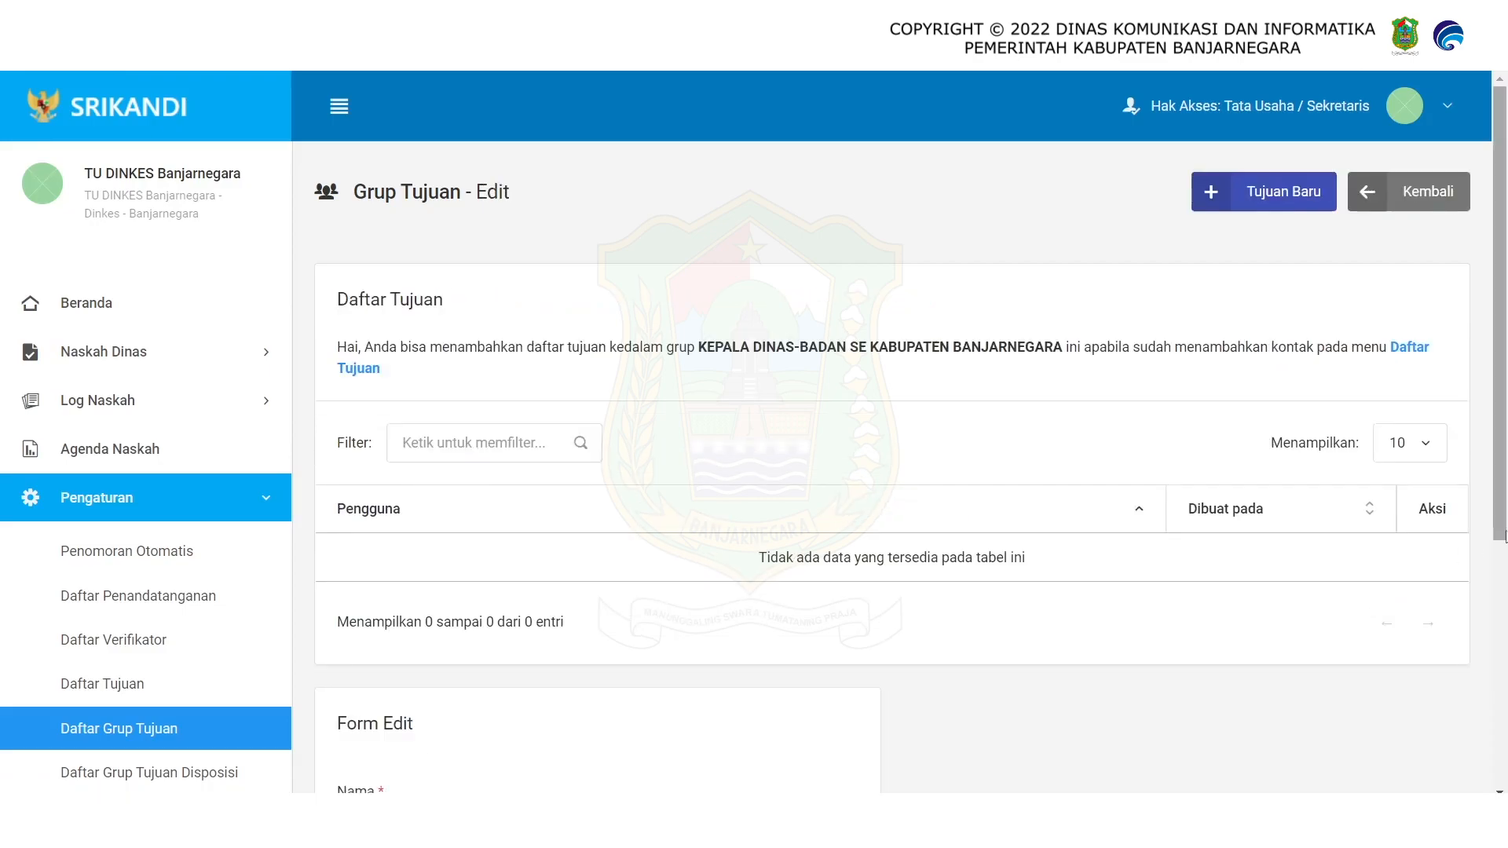
mouse_move(1504, 485)
mouse_down()
mouse_move(1506, 538)
mouse_move(1504, 488)
mouse_up()
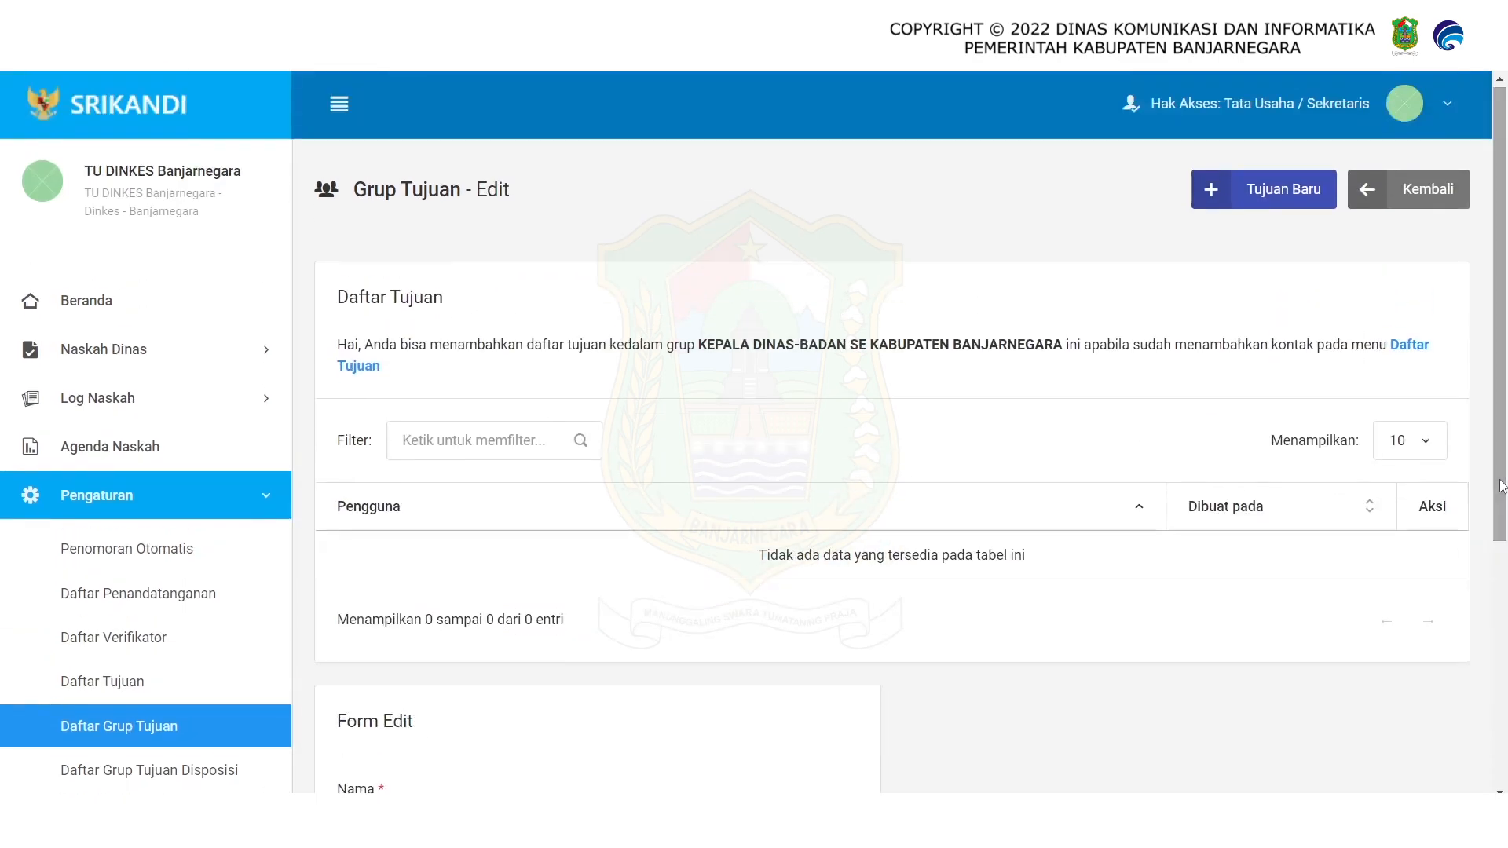
click(1214, 188)
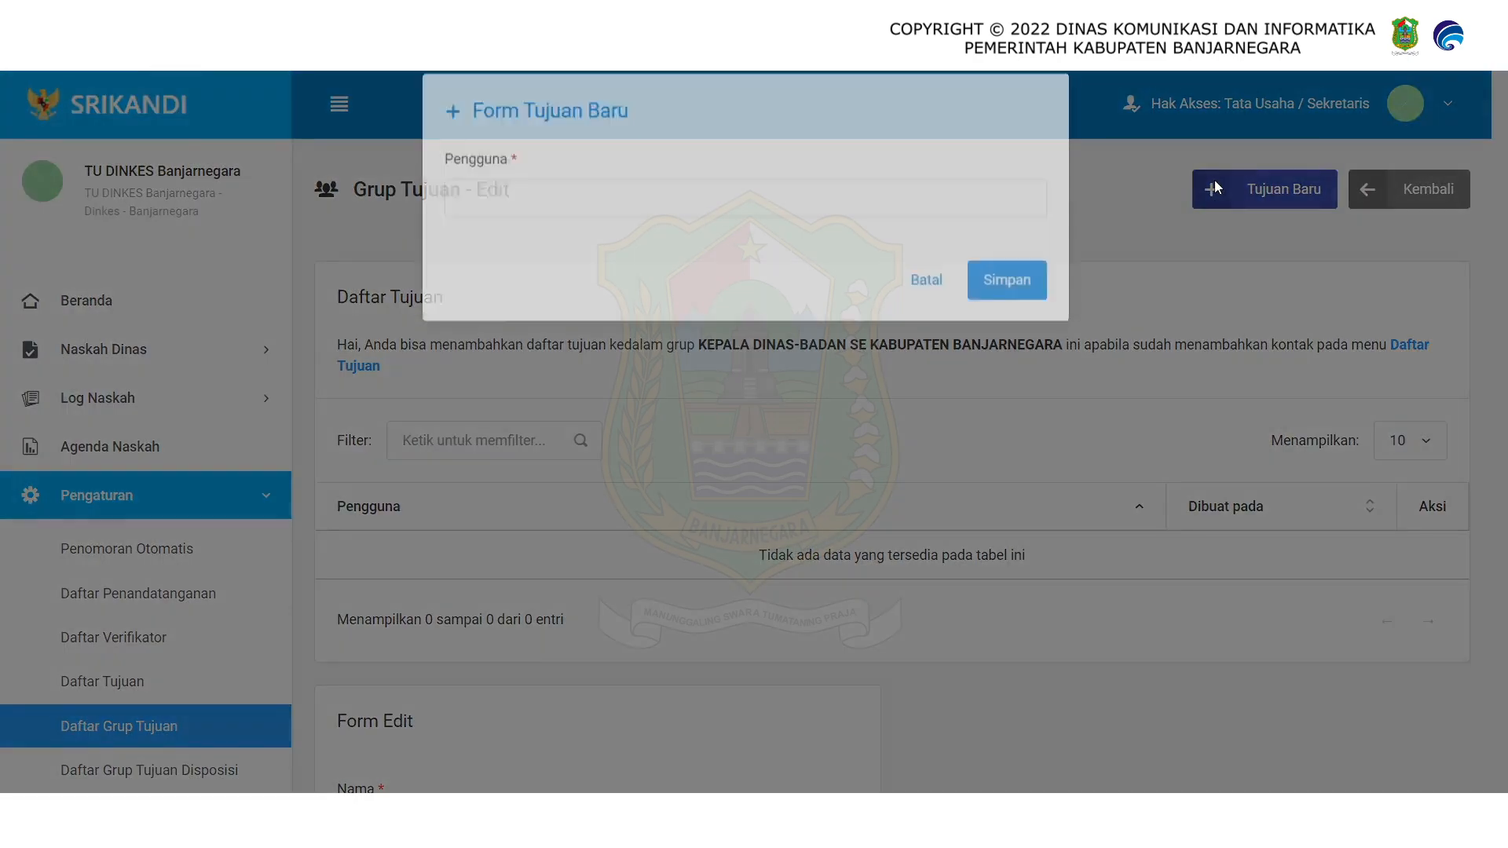
click(706, 221)
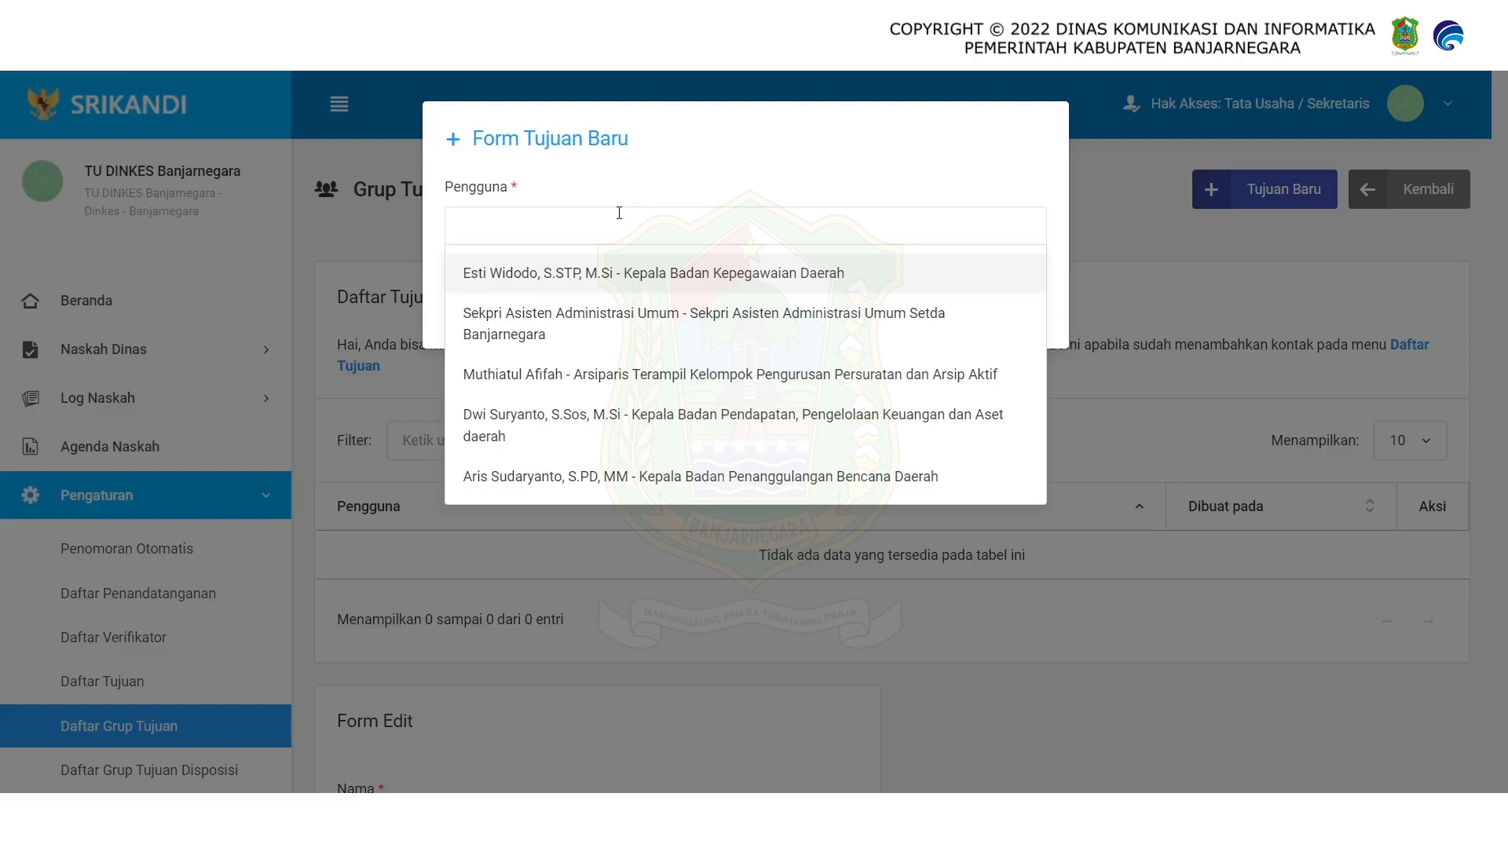
click(534, 275)
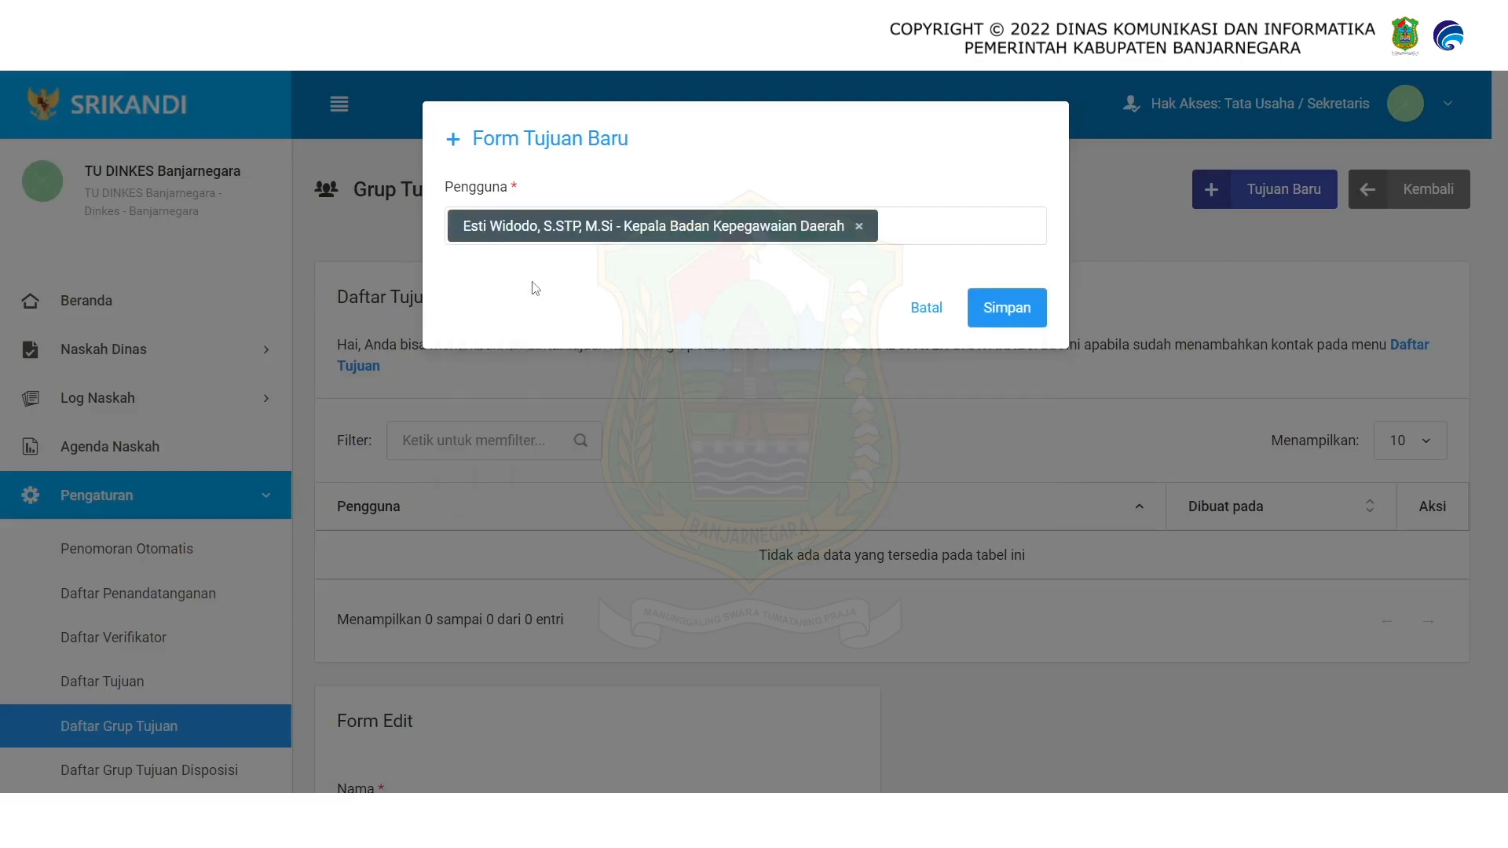
Try to search the Pengguna choices for "kepala" and clear the search text
click(931, 227)
text(kepa)
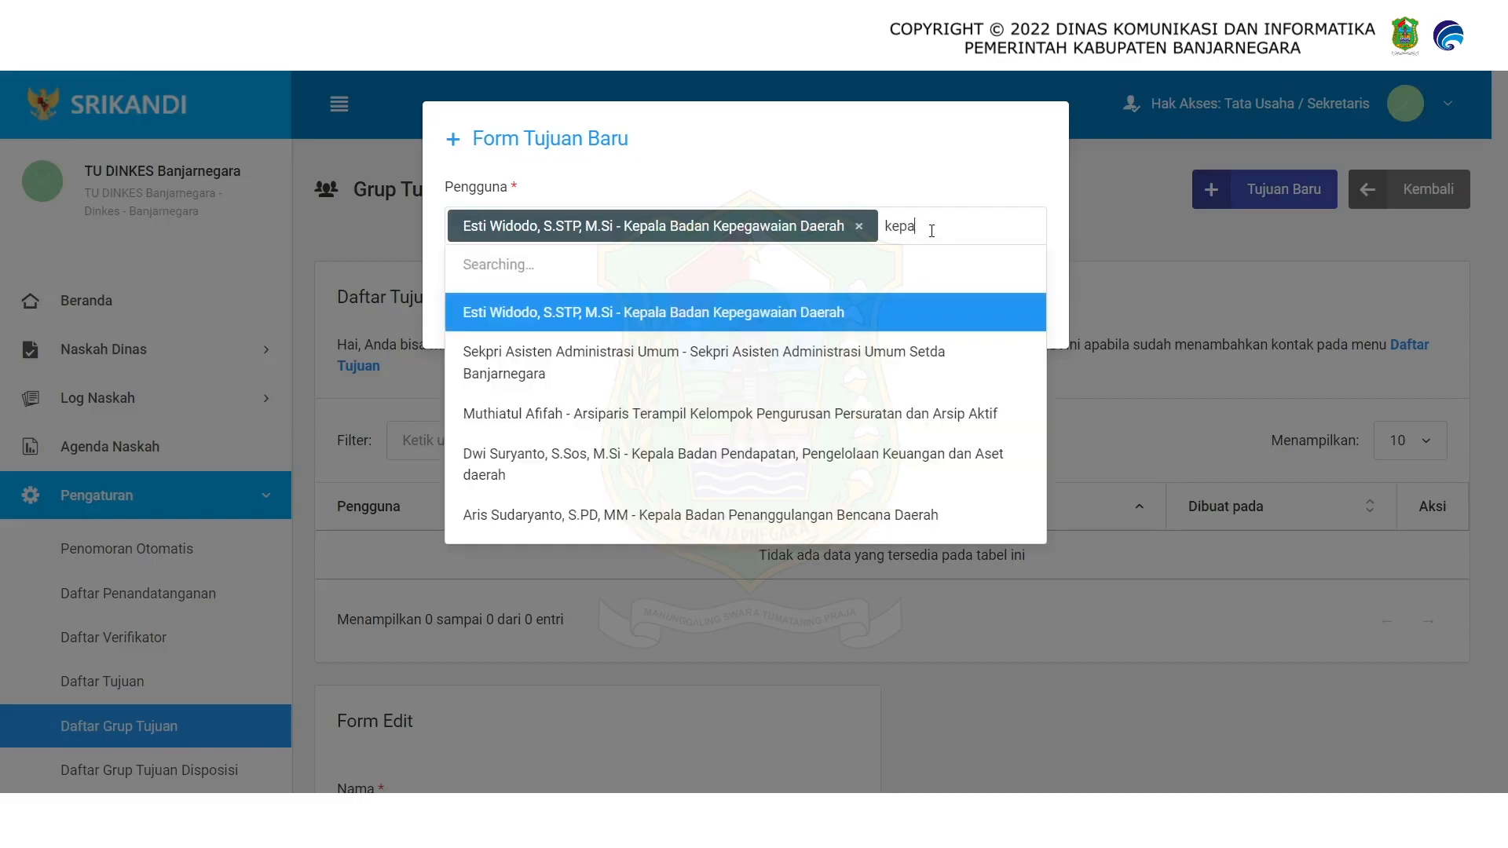
text(la)
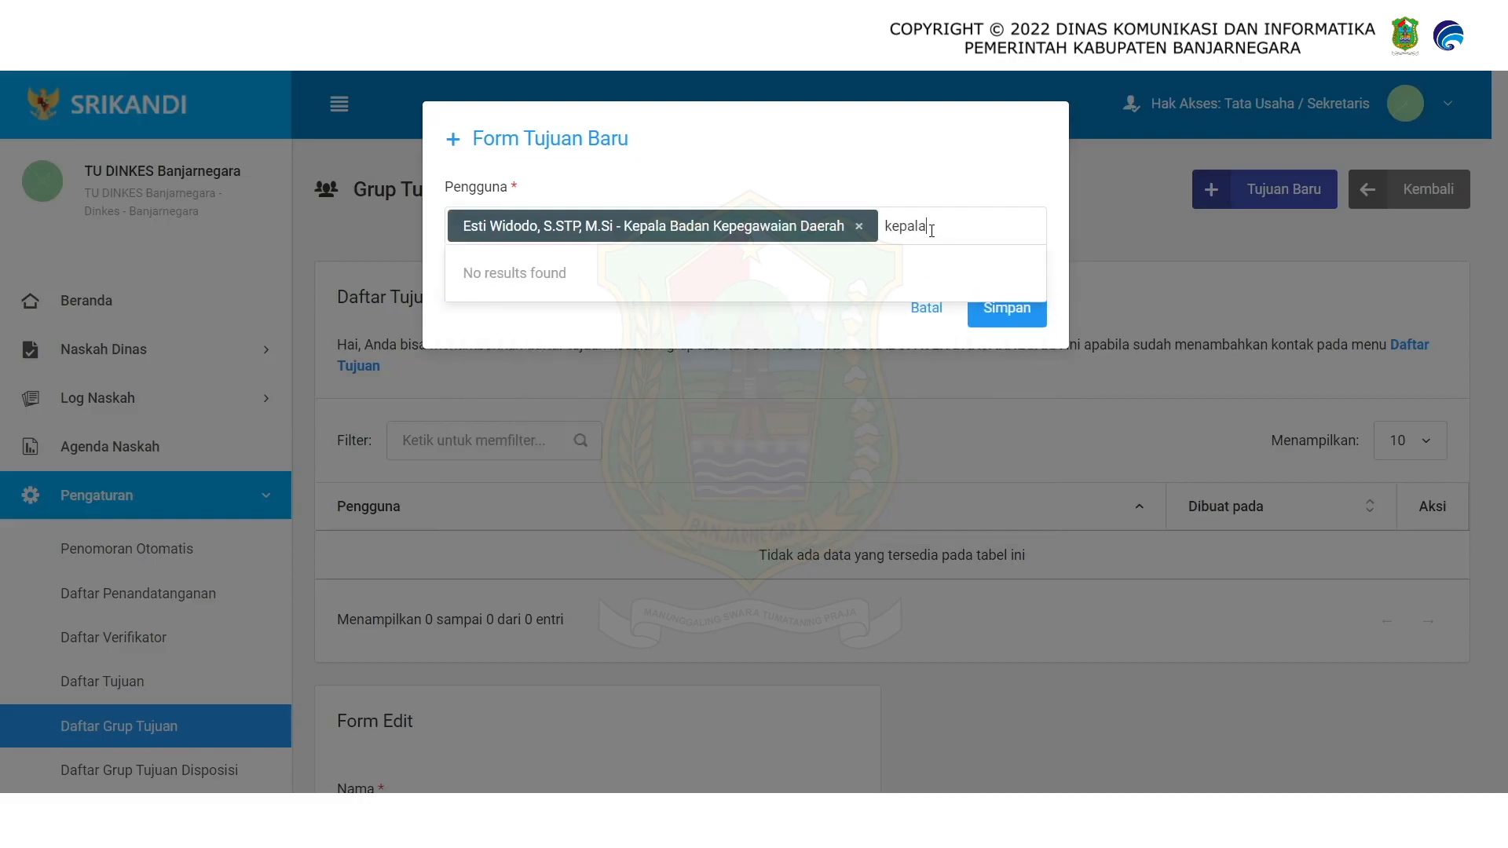
key(BackSpace)
key(BackSpace)
key(BackSpace)
key(BackSpace)
key(BackSpace)
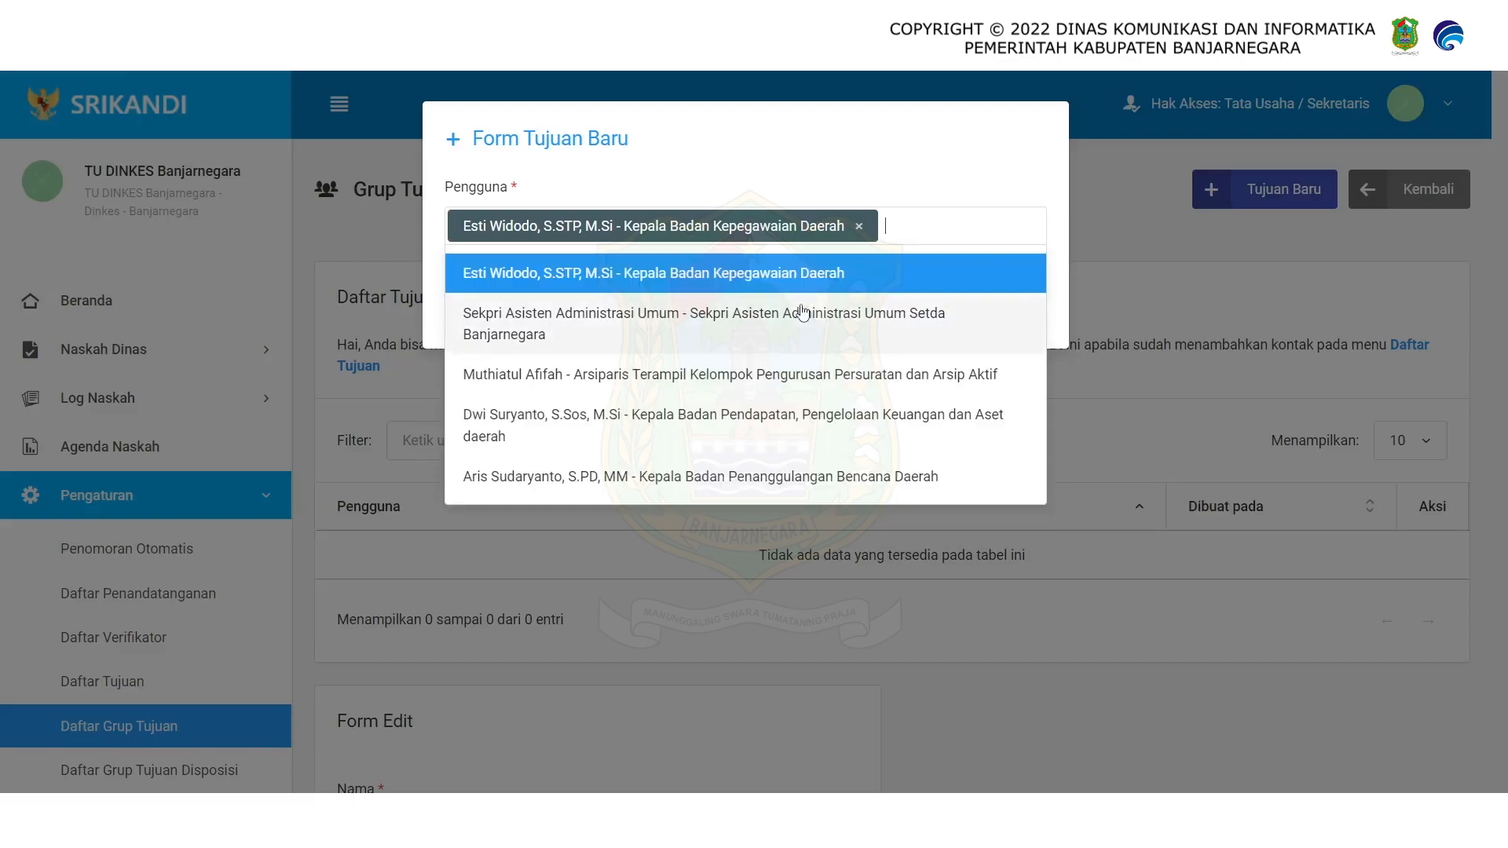
Add the Kepala Badan Pendapatan, Pengelolaan Keuangan dan Aset daerah and the Kepala Badan Penanggulangan Bencana Daerah as Pengguna, and save the Tujuan
click(723, 442)
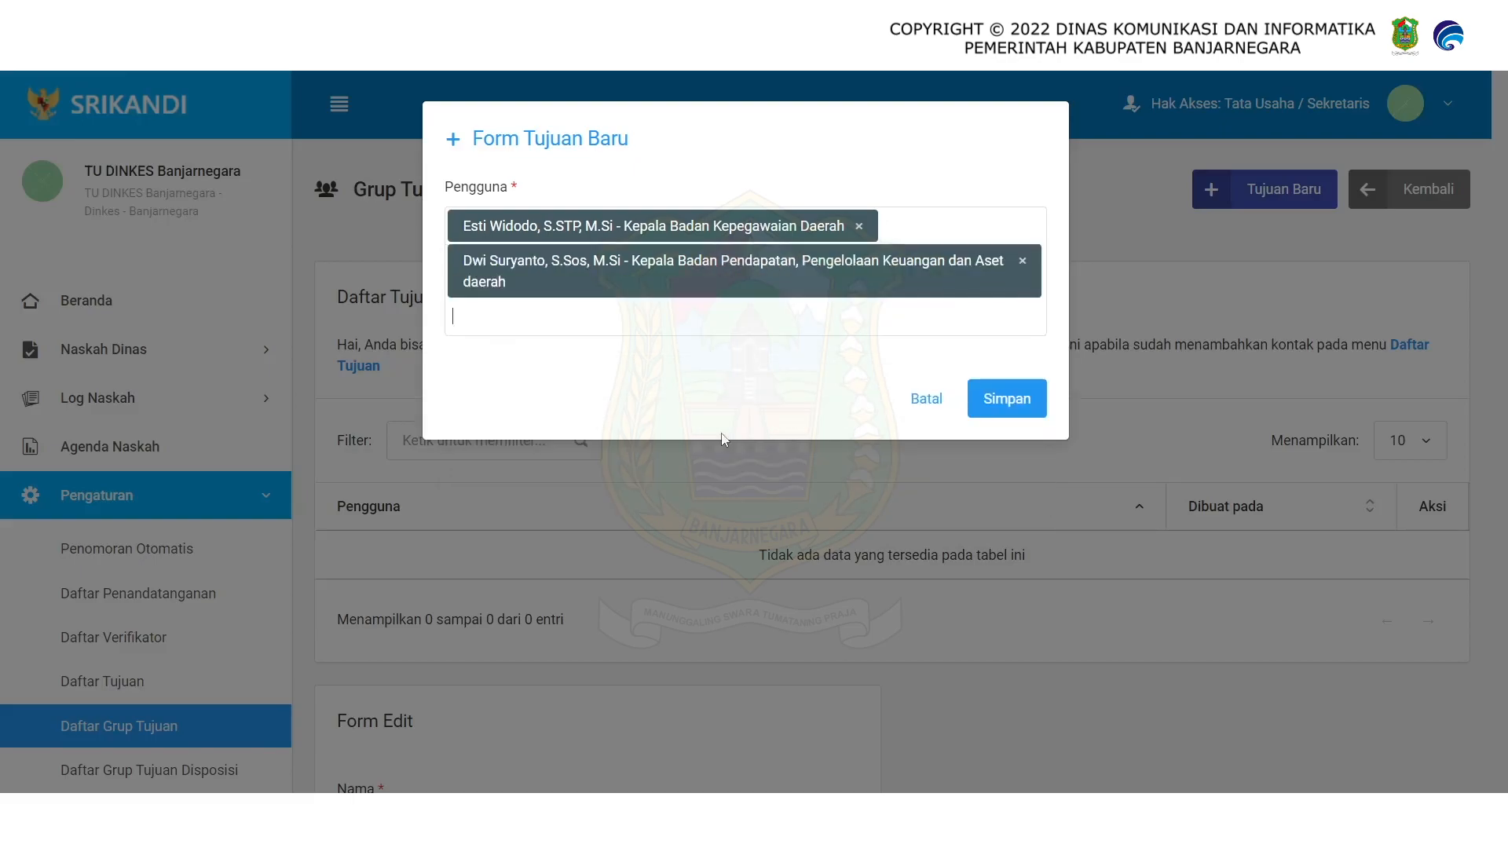
click(581, 334)
text(k)
key(BackSpace)
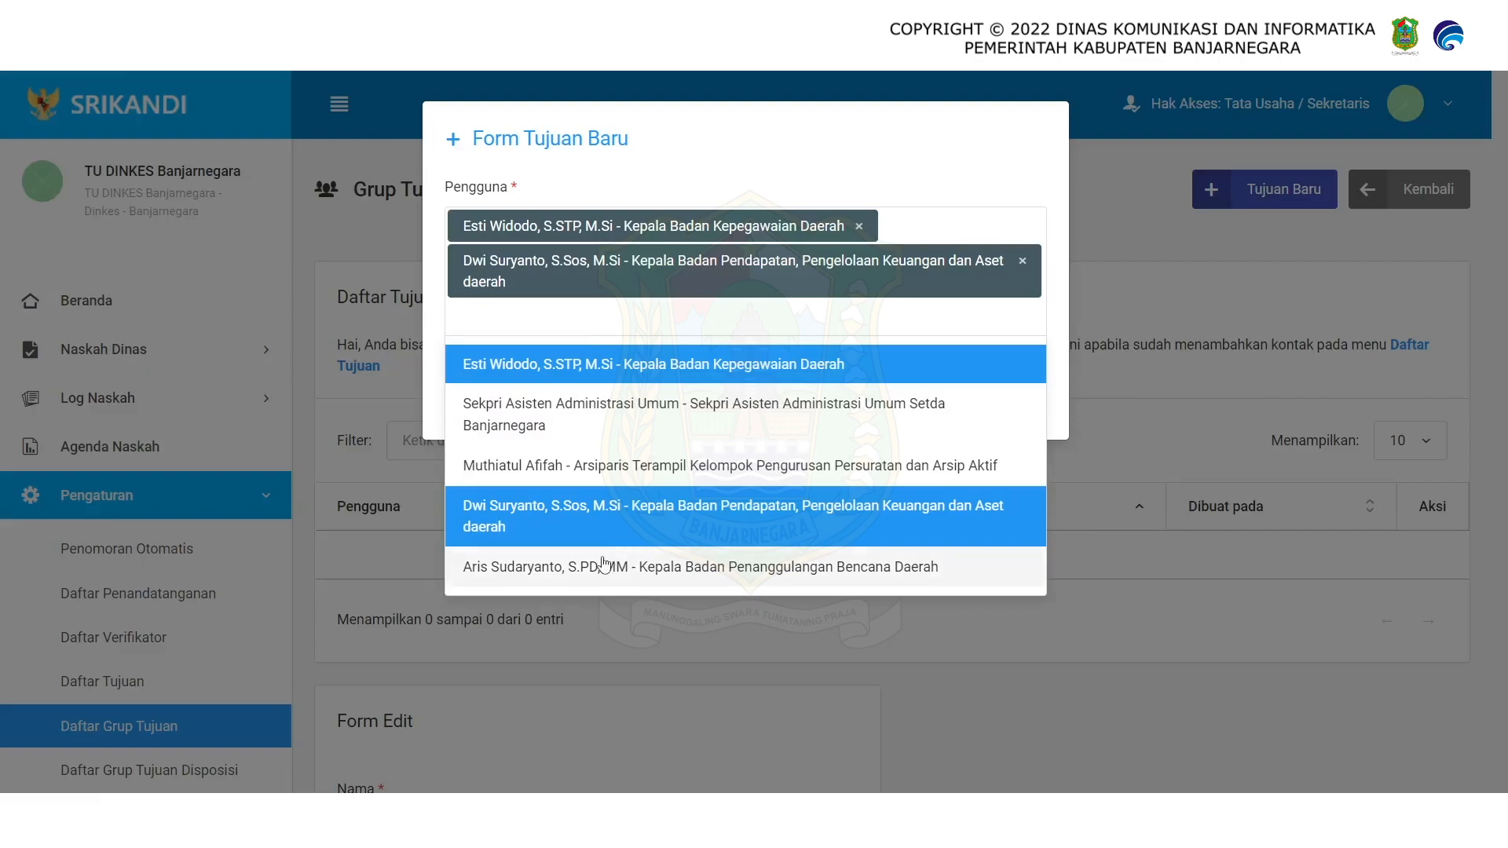
click(603, 564)
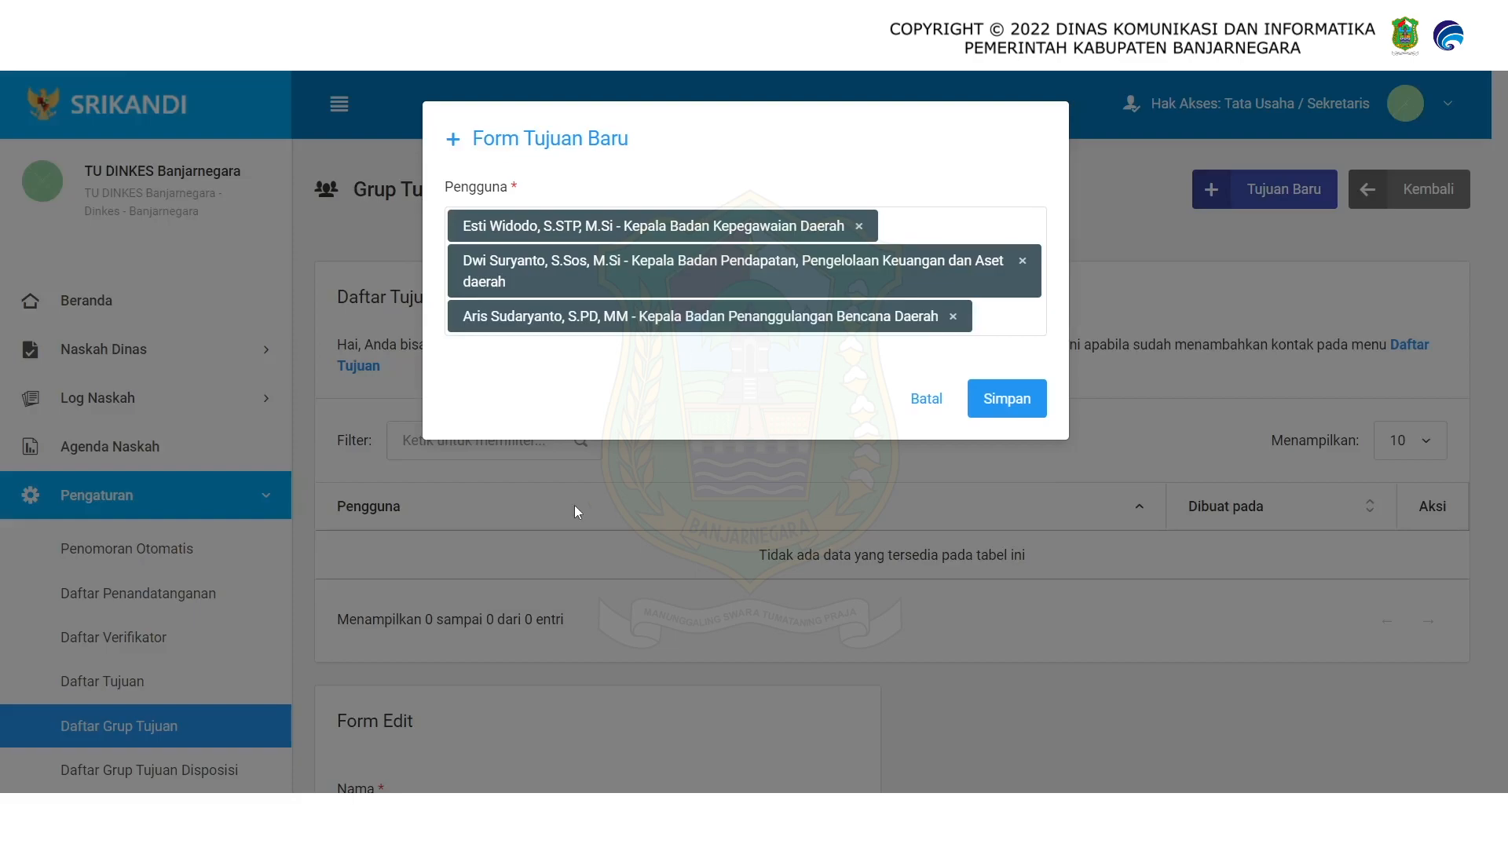
click(1017, 401)
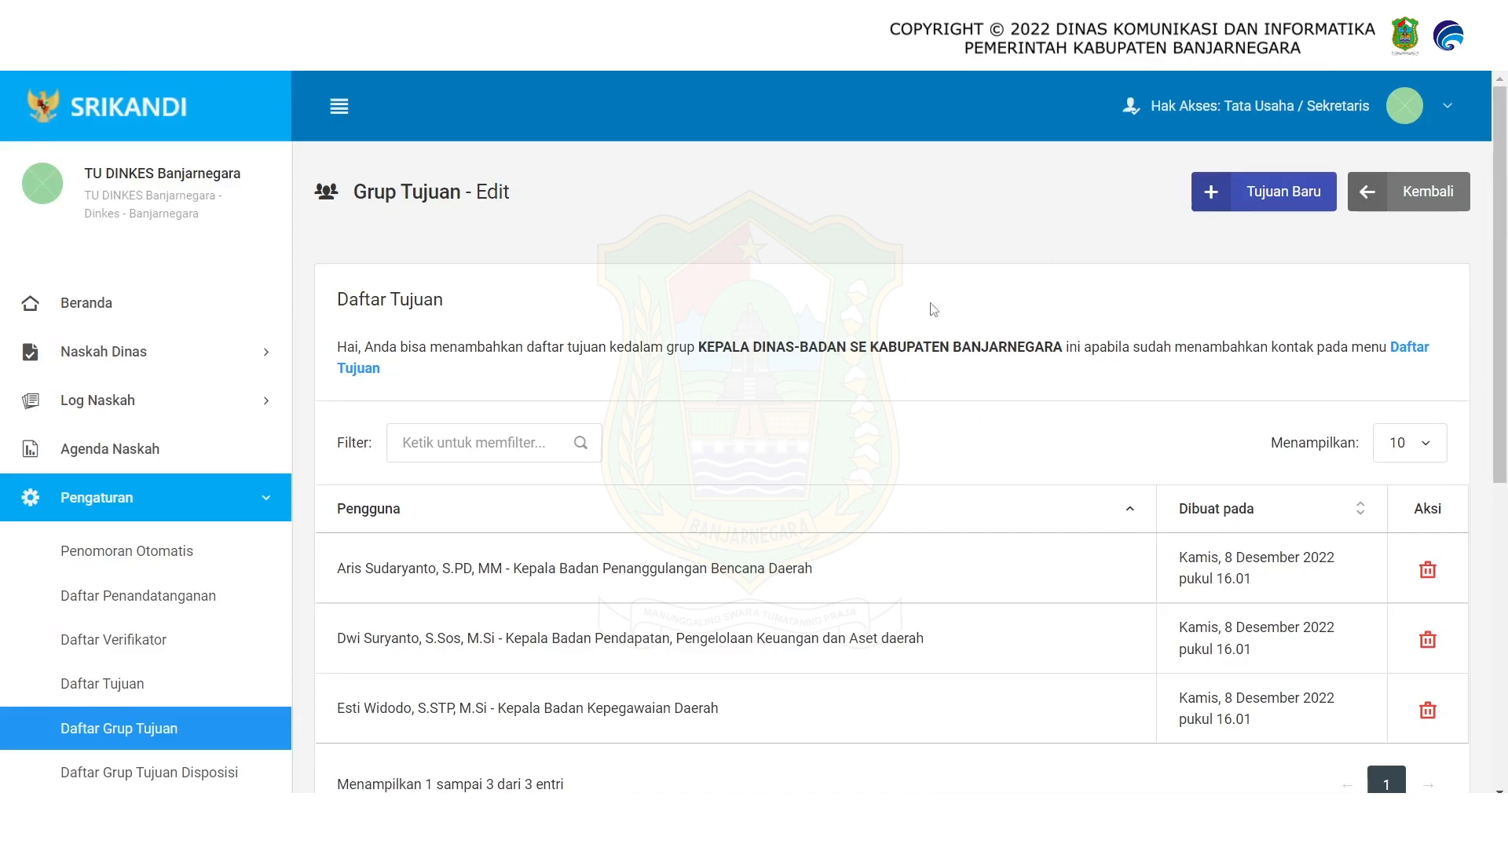
Start a new group in Daftar Grup Tujuan Disposisi and name it TIM TEKNIKS SPBE
scroll(691, 546, down, 1)
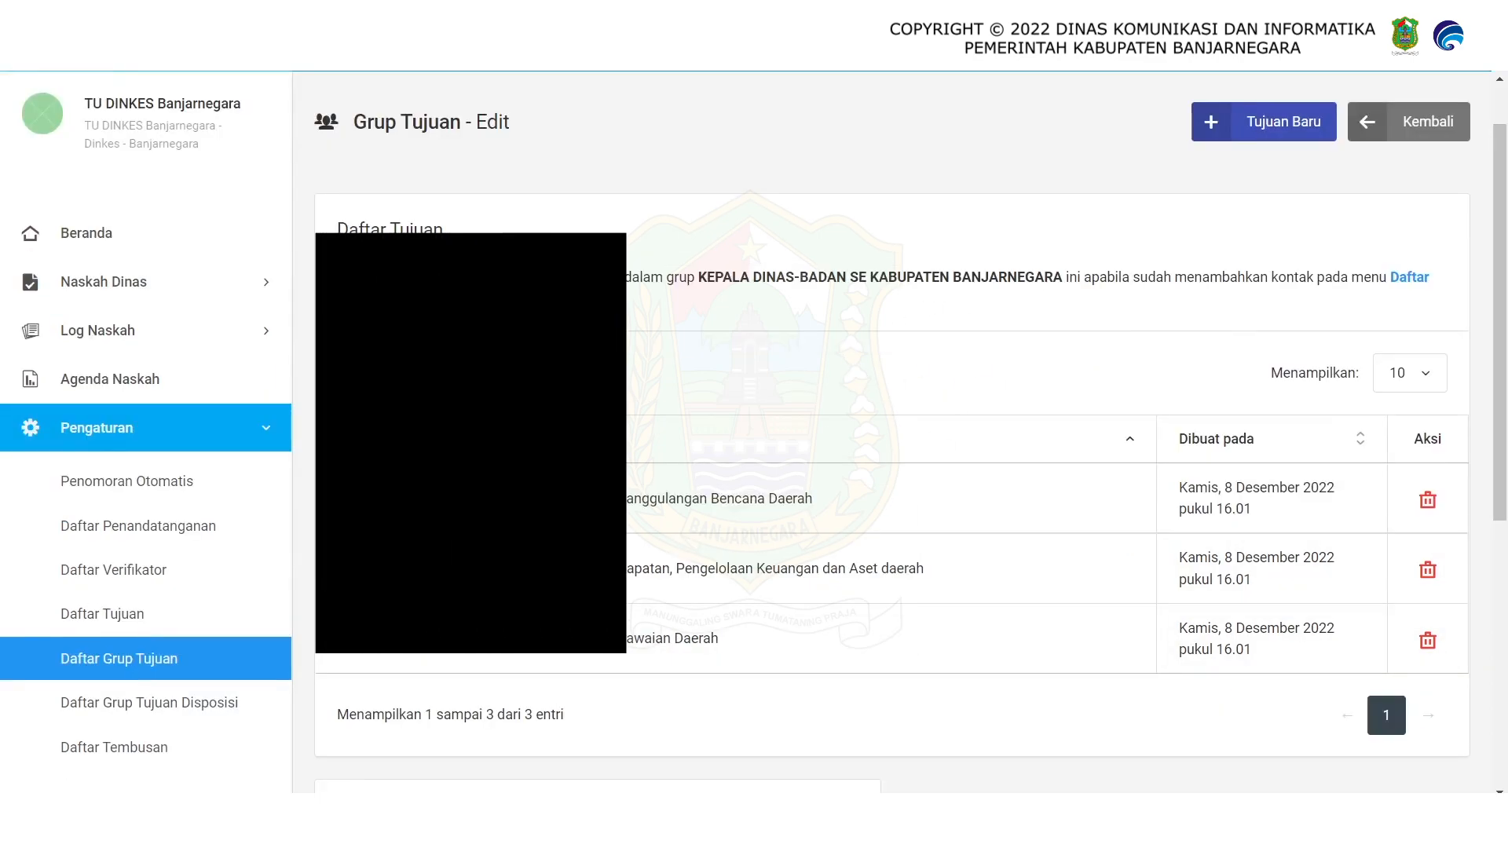
click(157, 724)
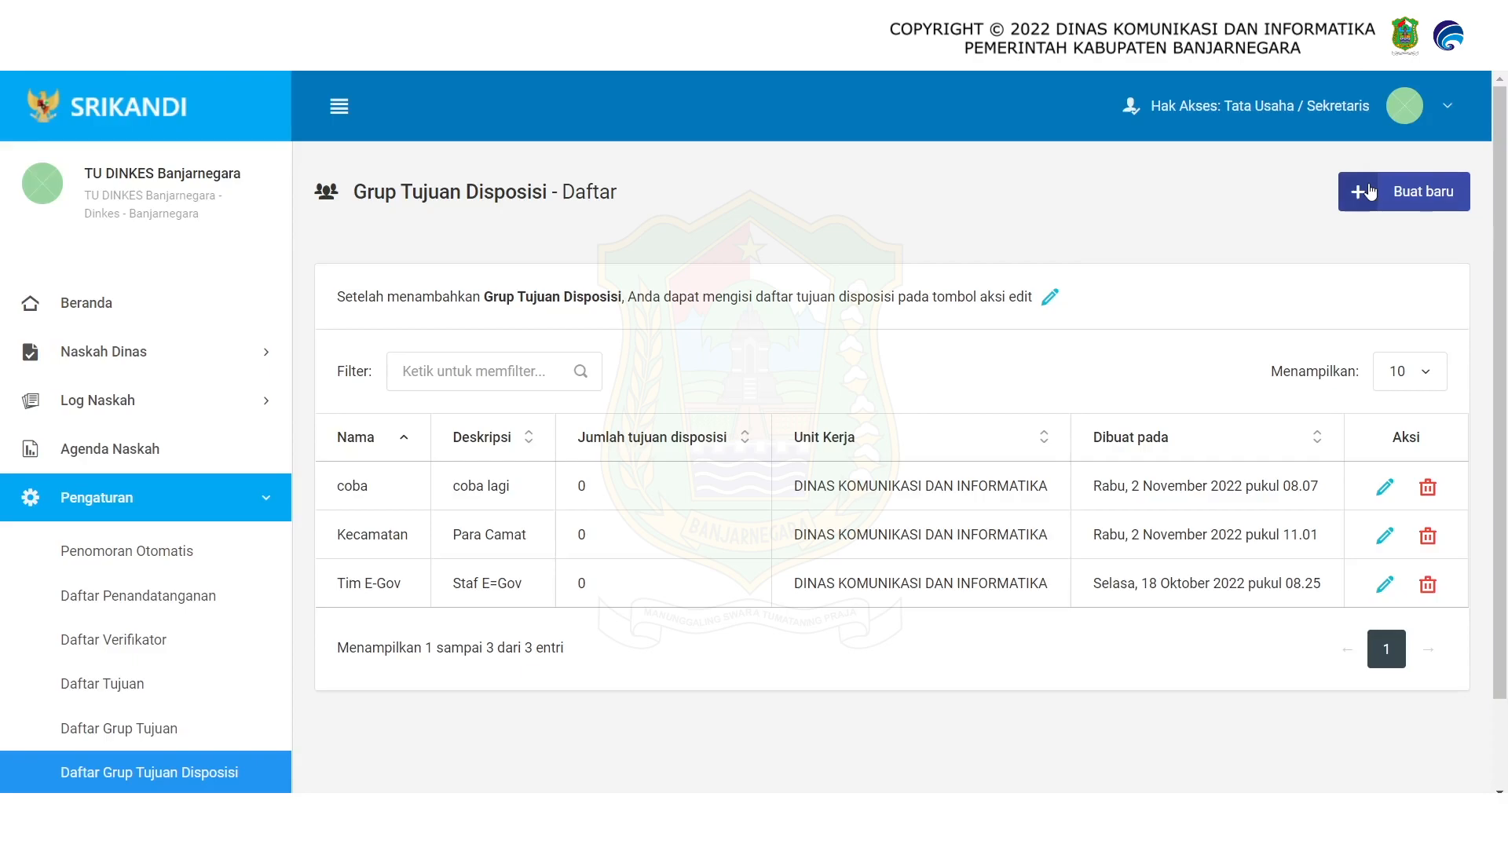
click(1370, 191)
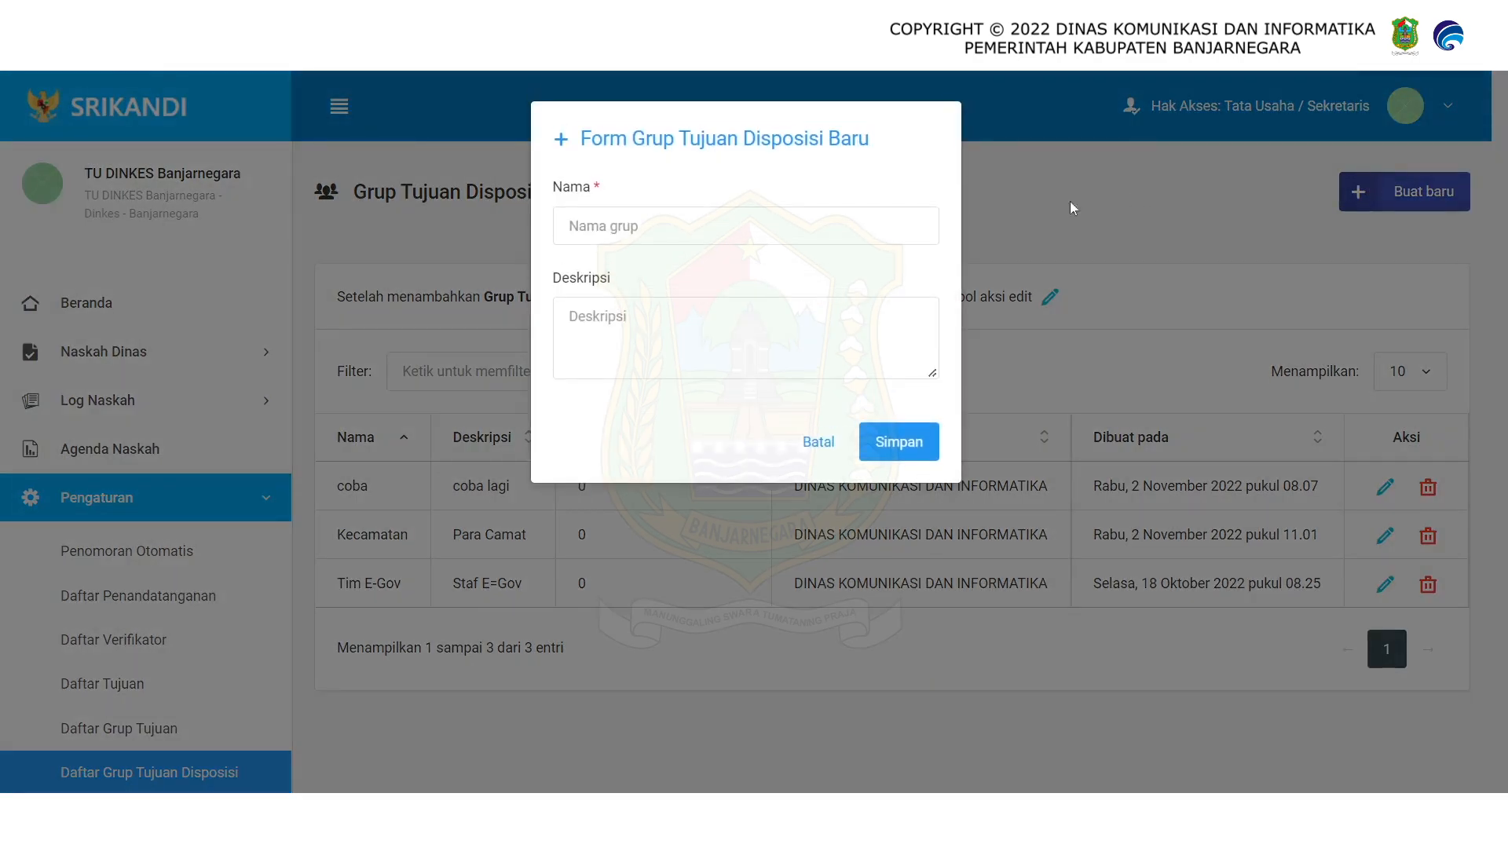
click(782, 217)
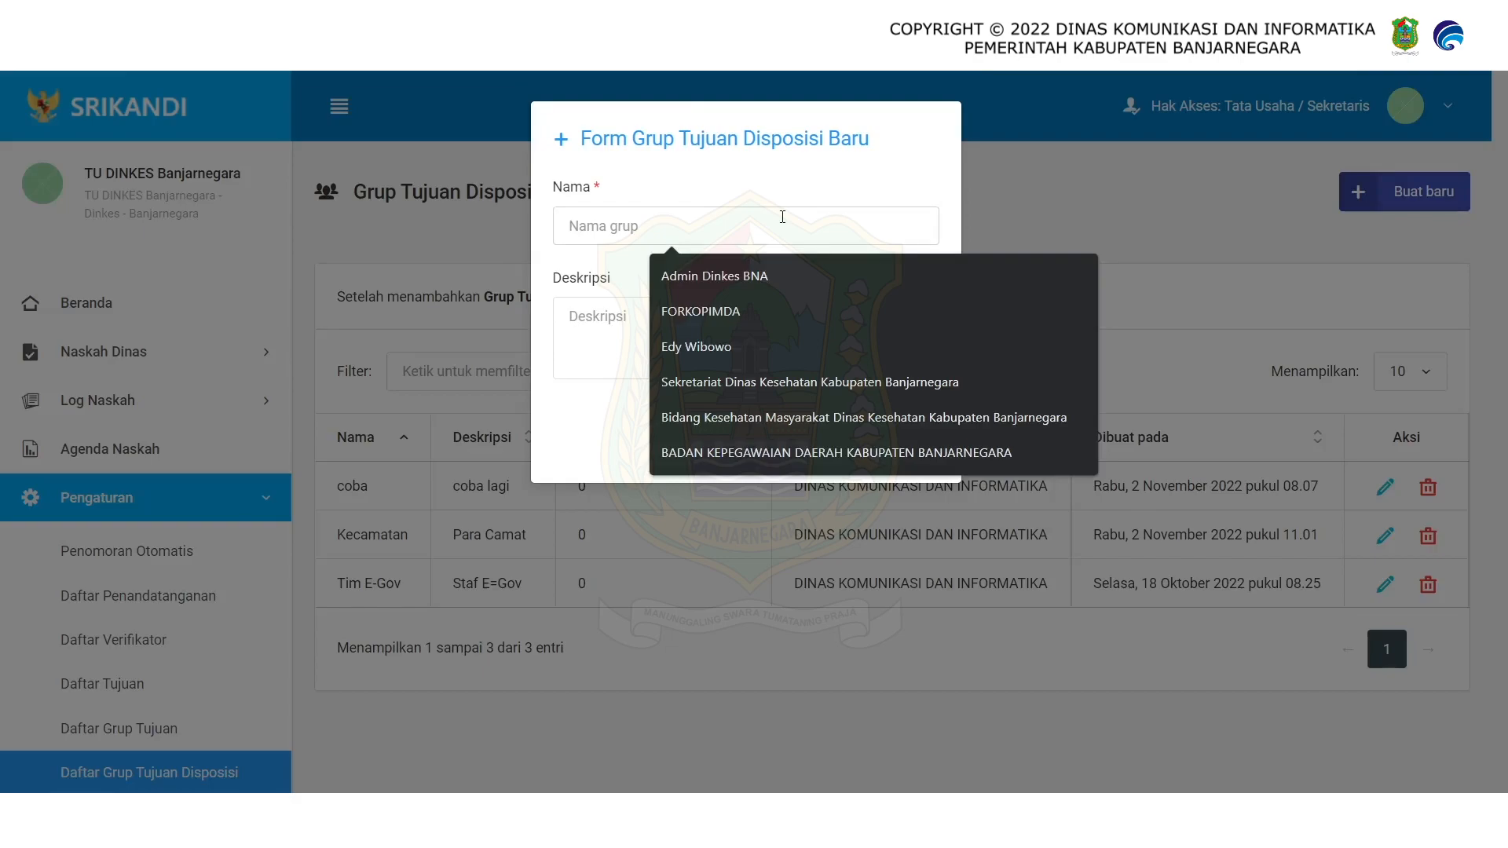
text(TI)
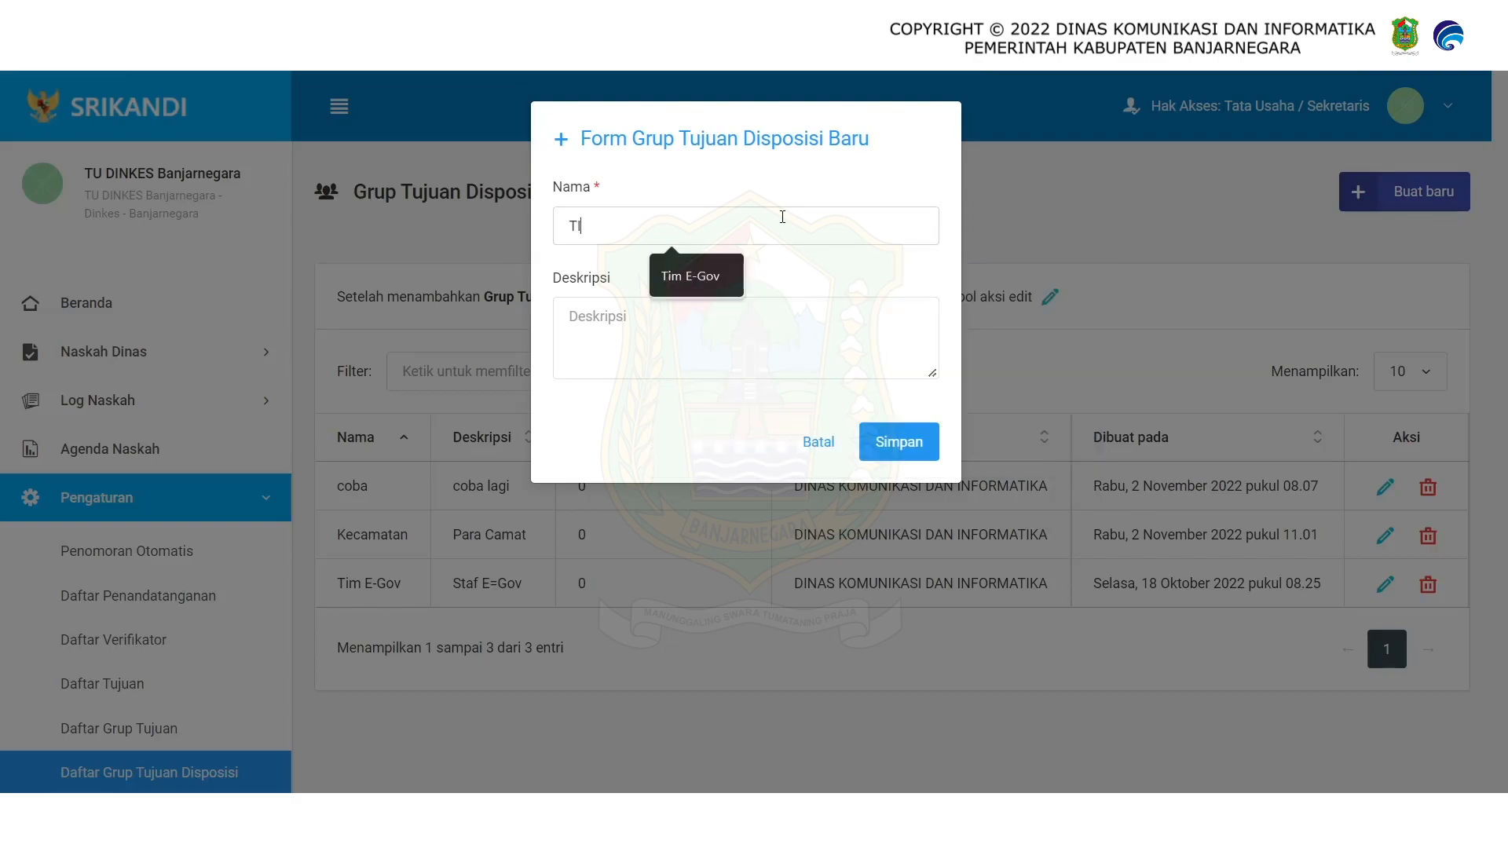
text(M TEKNIKS)
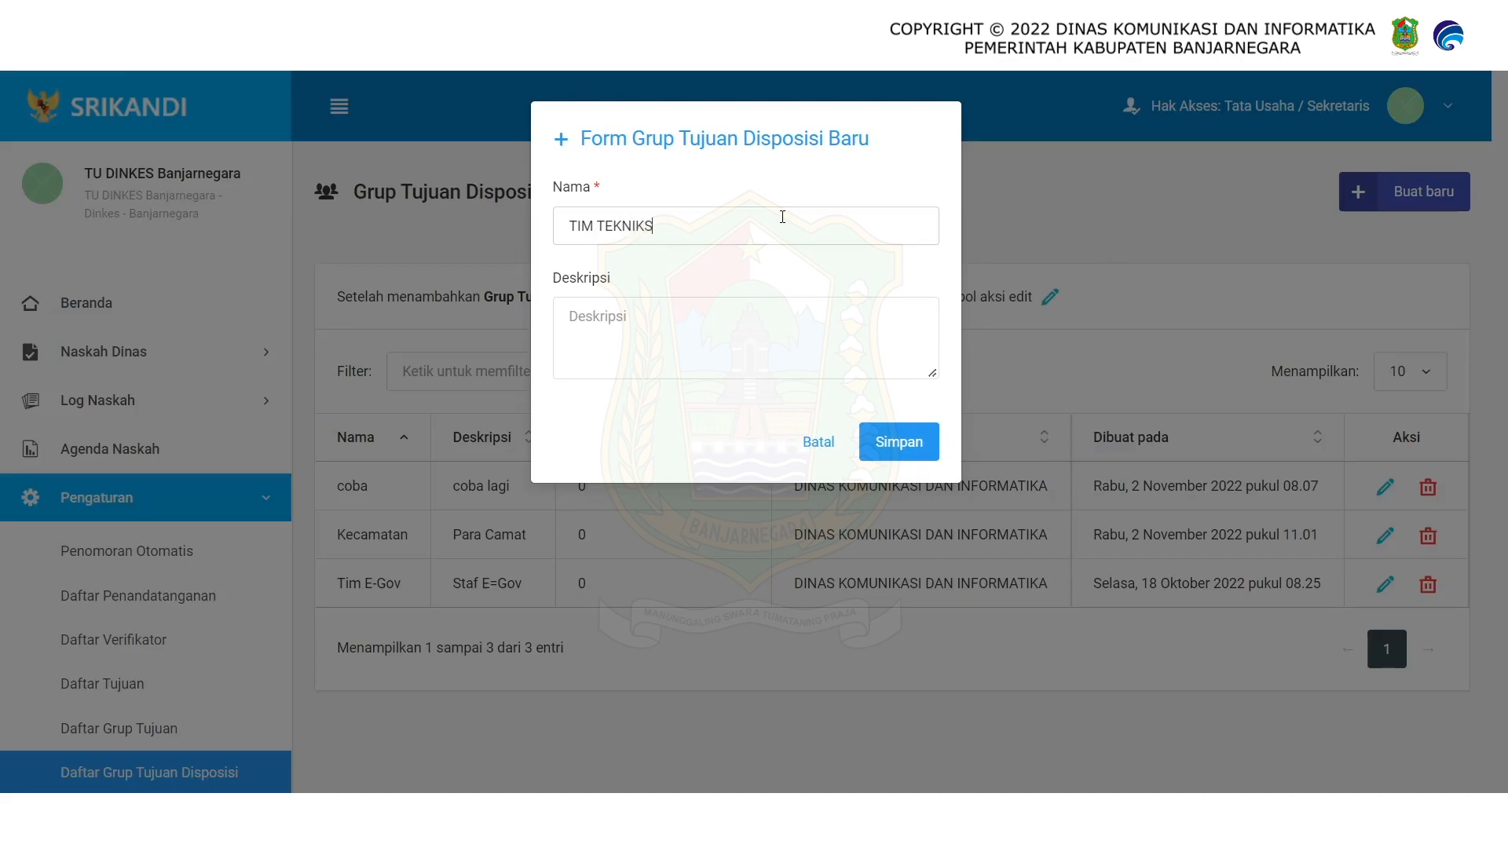
text( SPBE)
Enter the description "Tim Teknis SPBE" and save the new Grup Tujuan Disposisi
click(639, 318)
text(Tim Teknis SPBE)
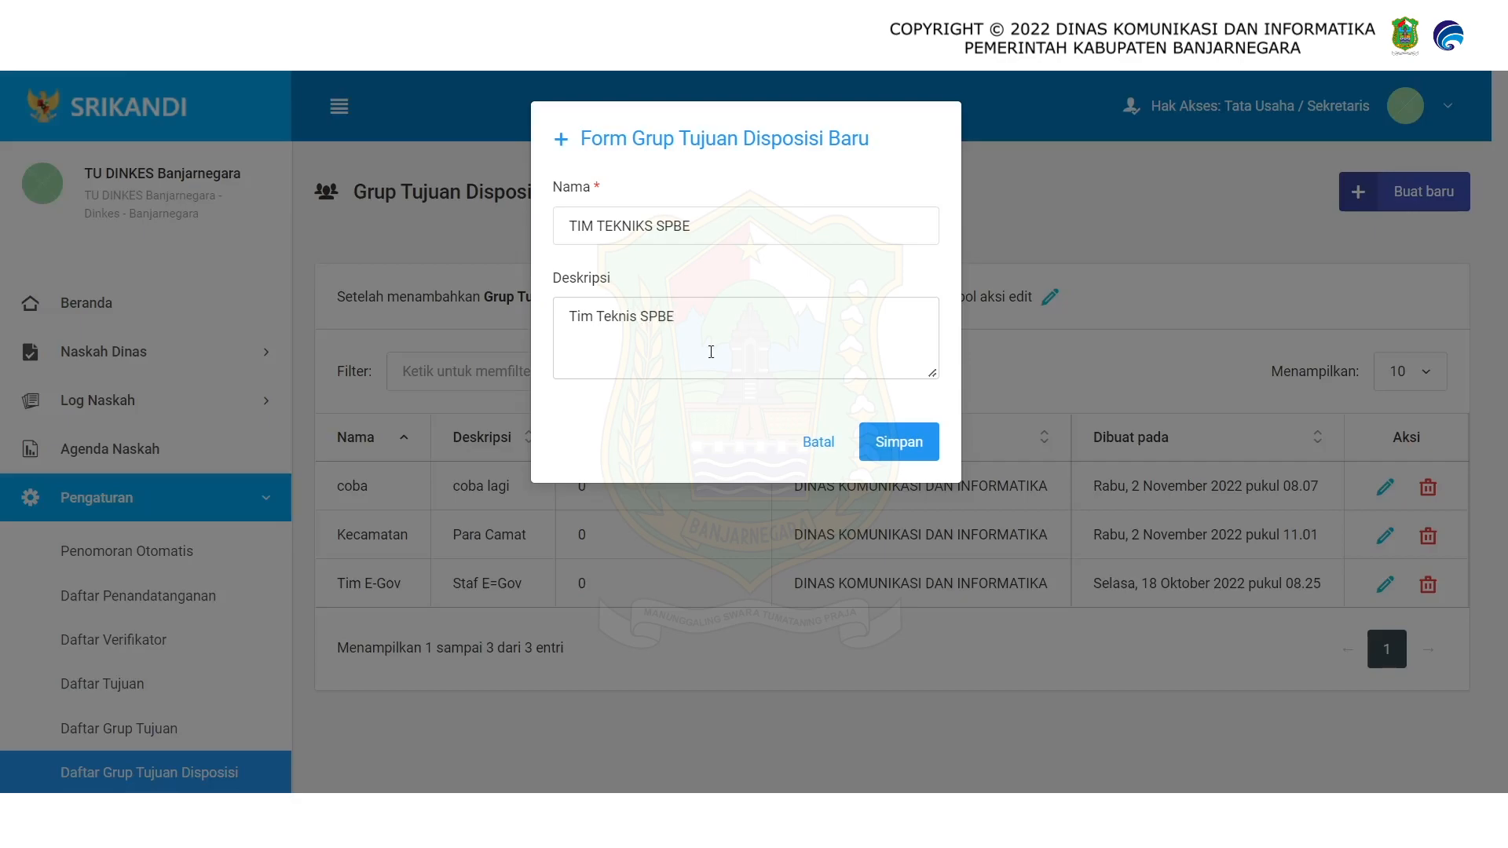
click(881, 442)
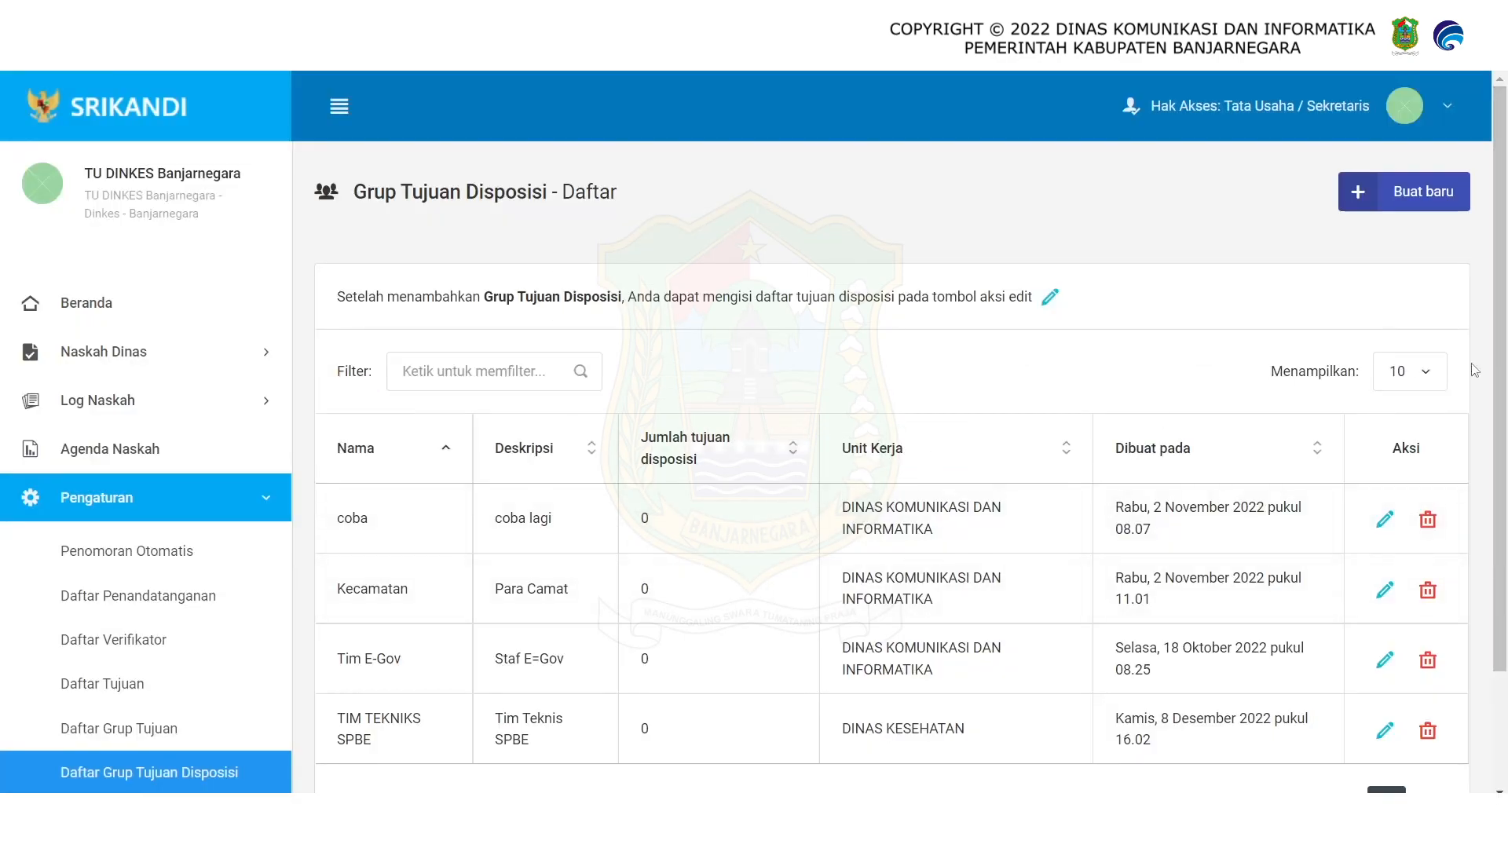
Edit the TIM TEKNIKS SPBE group and save a new Tujuan Disposisi with the Kepala Dinas Kesehatan as Pengguna
scroll(1501, 432, down, 1)
scroll(1501, 433, down, 2)
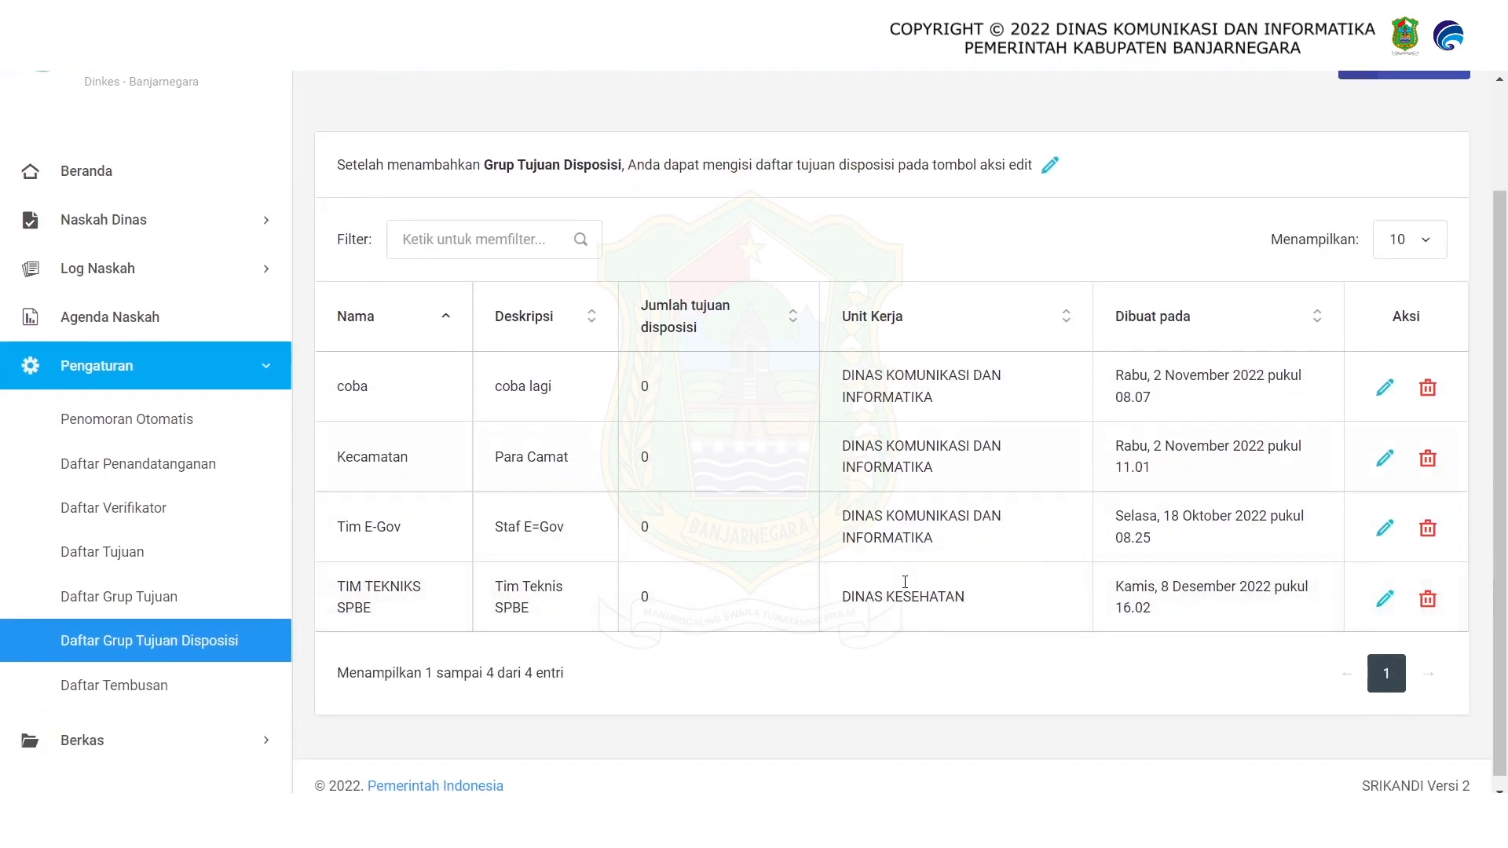
click(1382, 604)
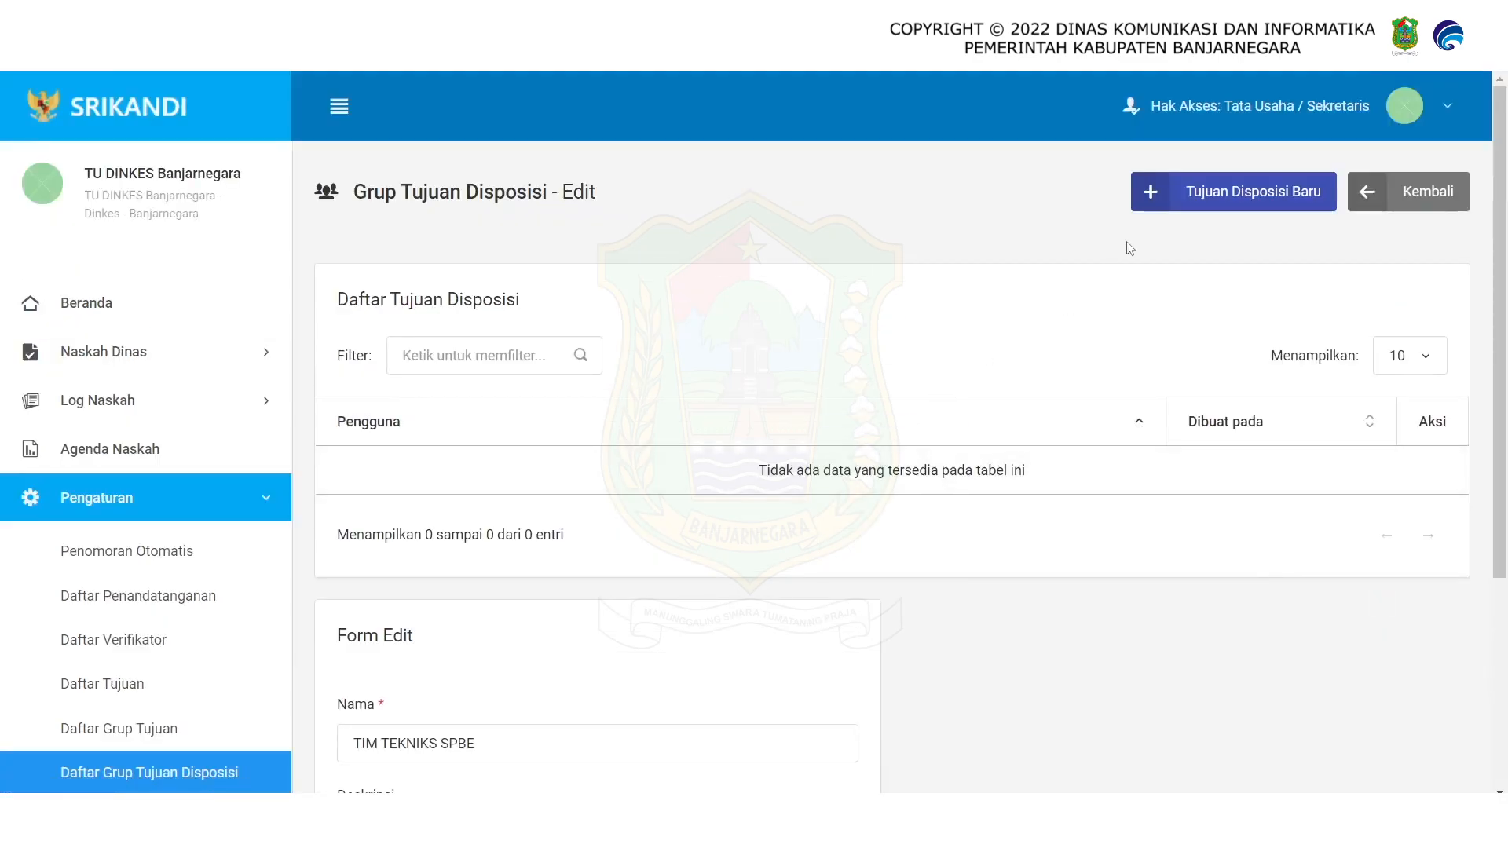
click(1170, 190)
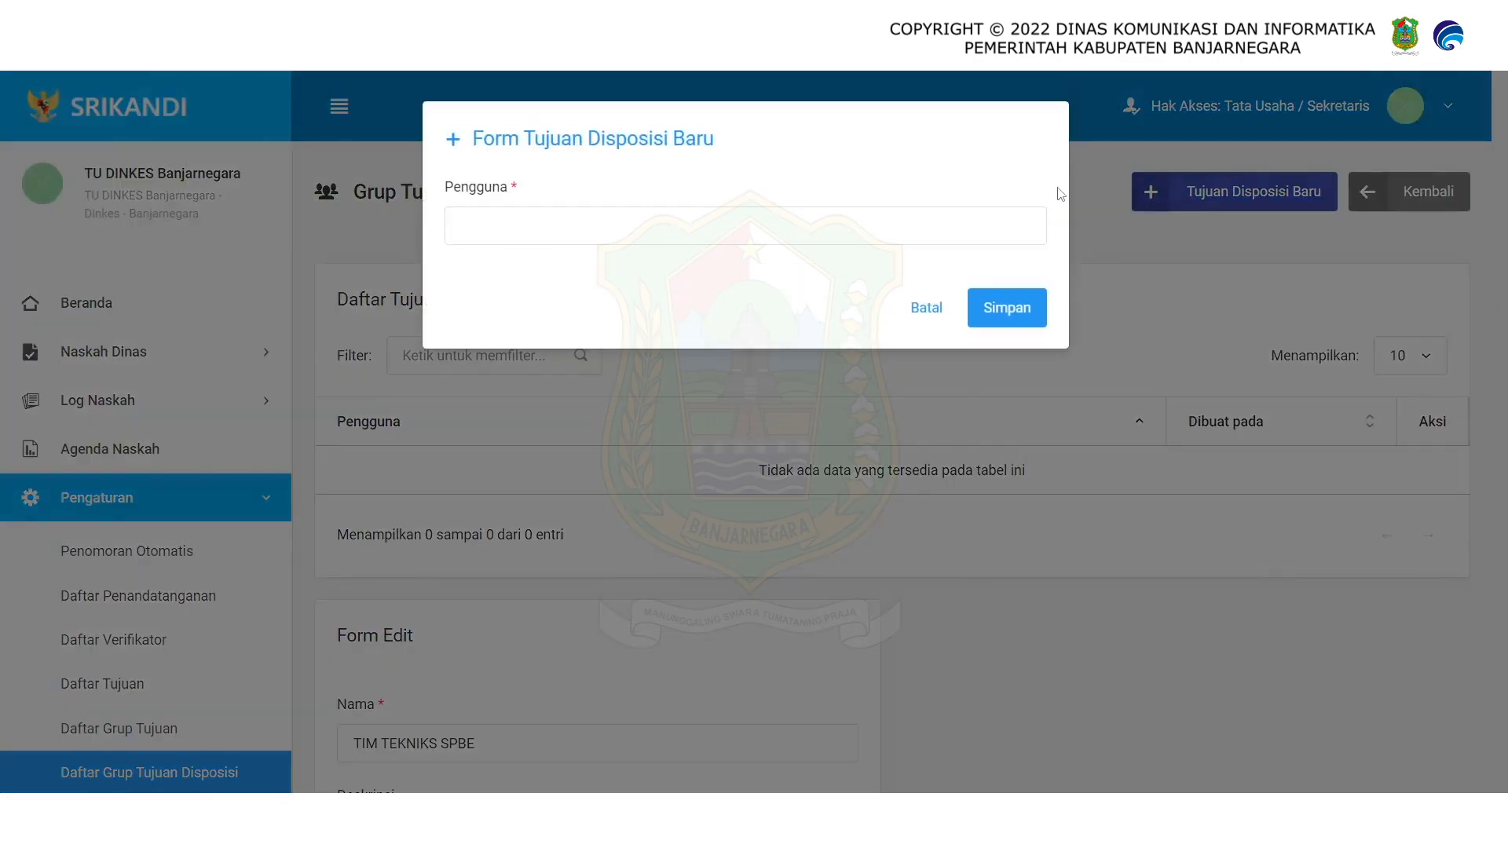
click(784, 222)
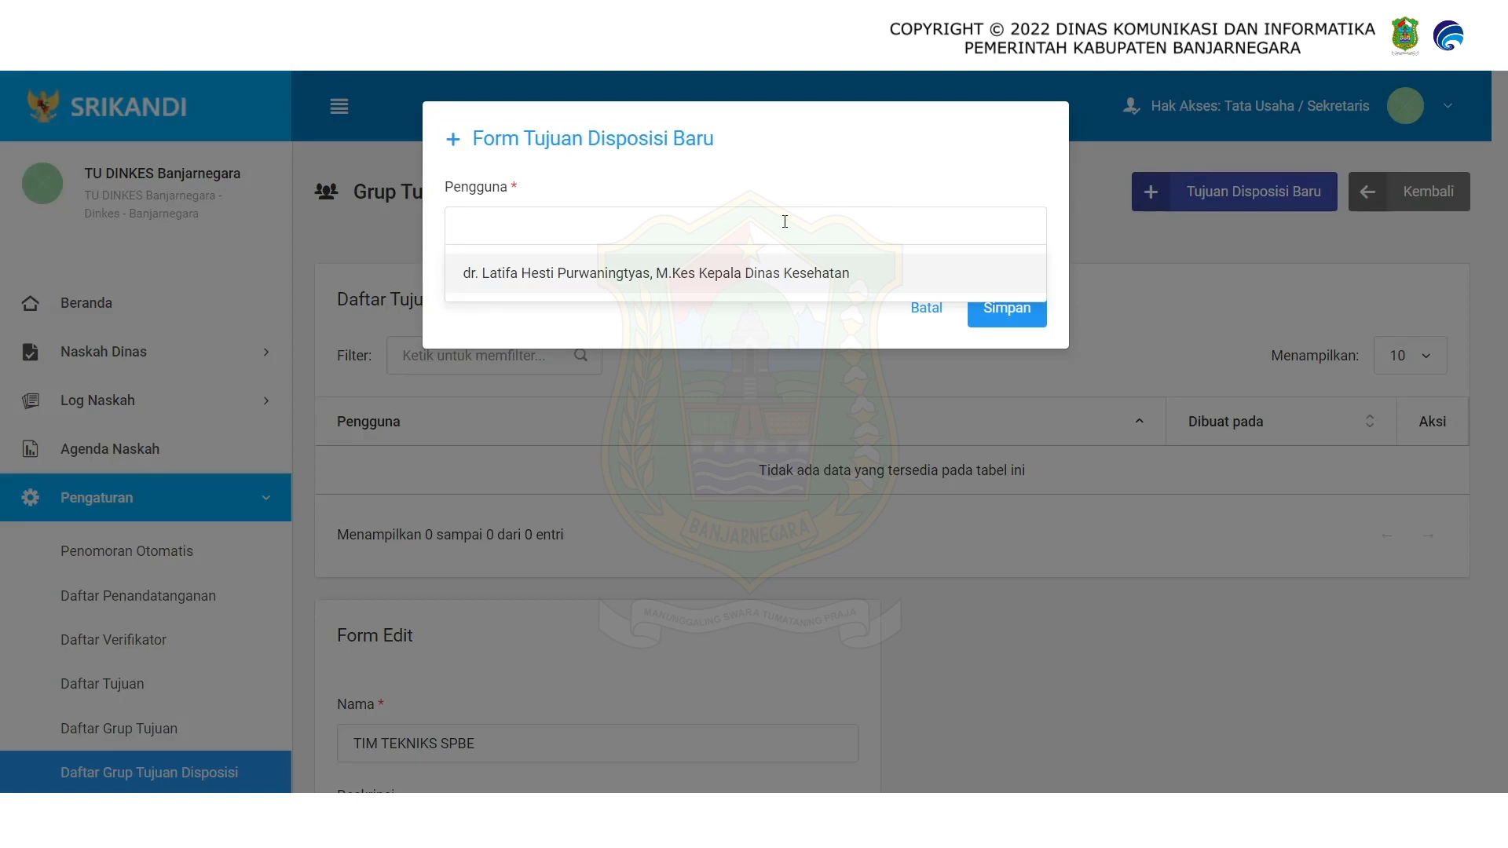
click(710, 283)
click(912, 241)
click(912, 239)
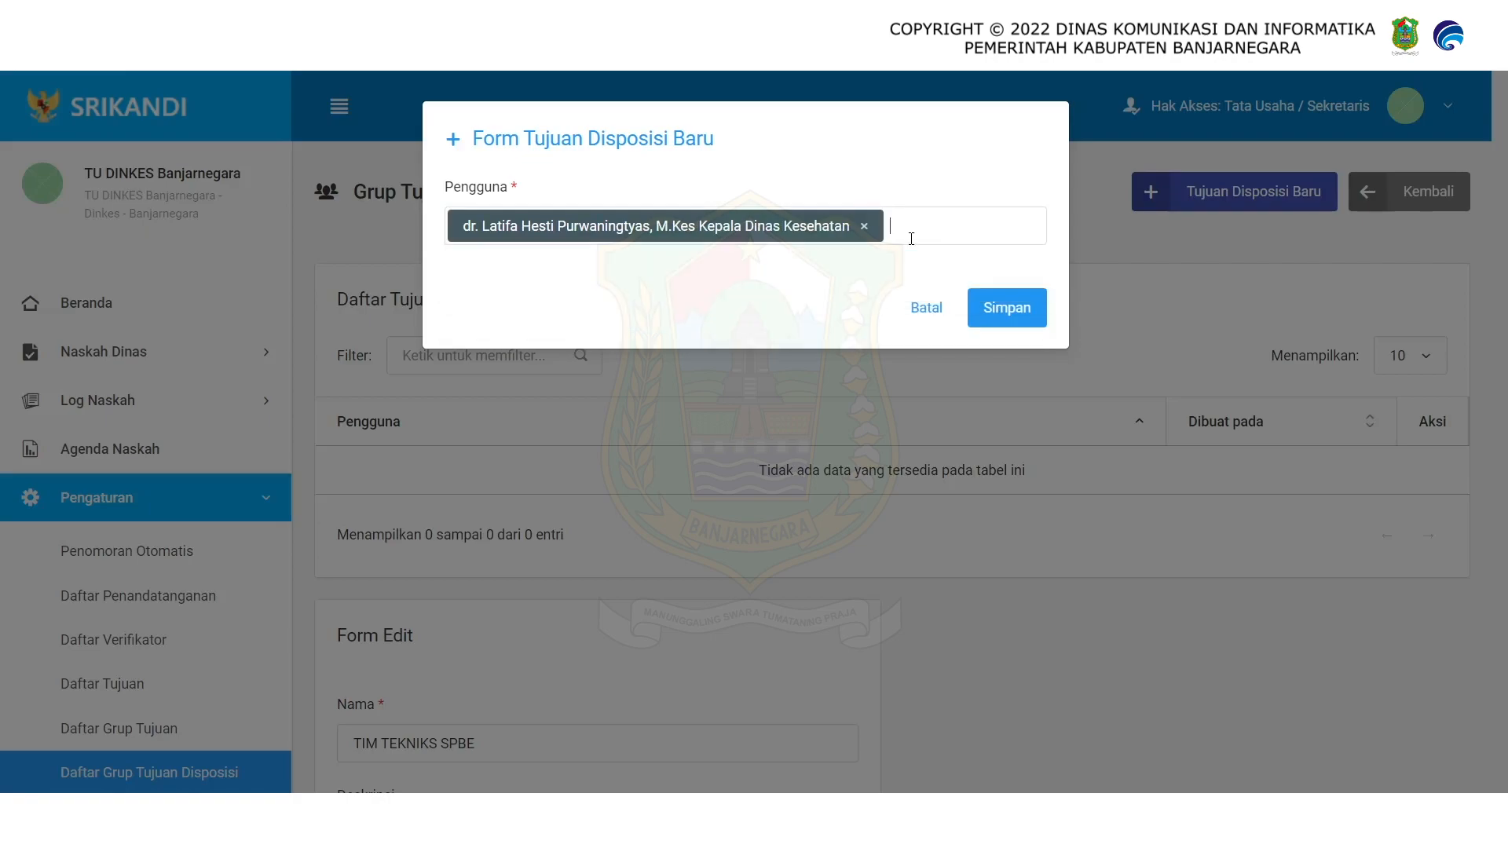
click(911, 239)
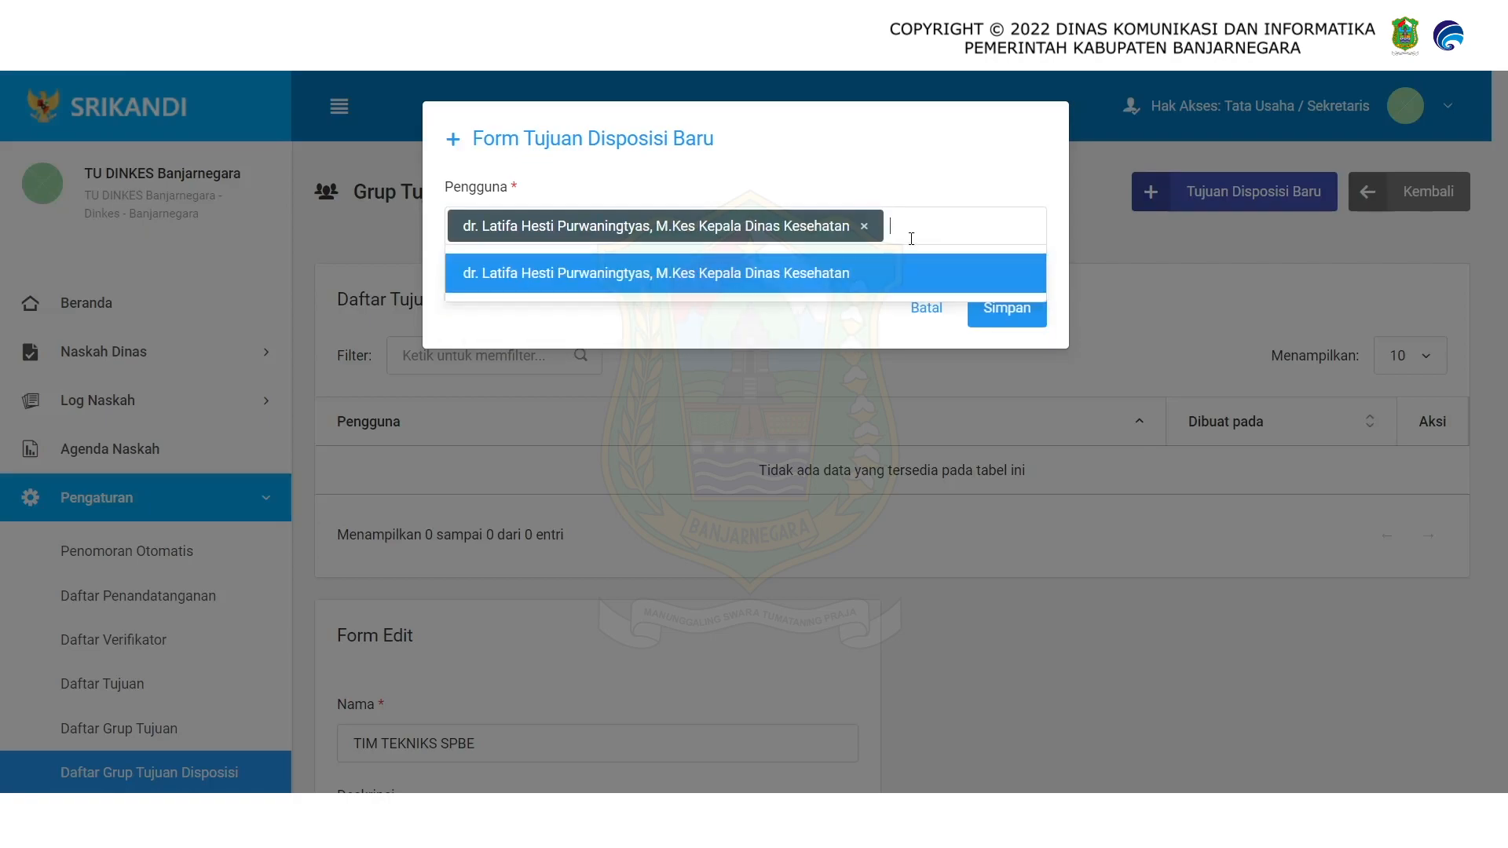
click(988, 314)
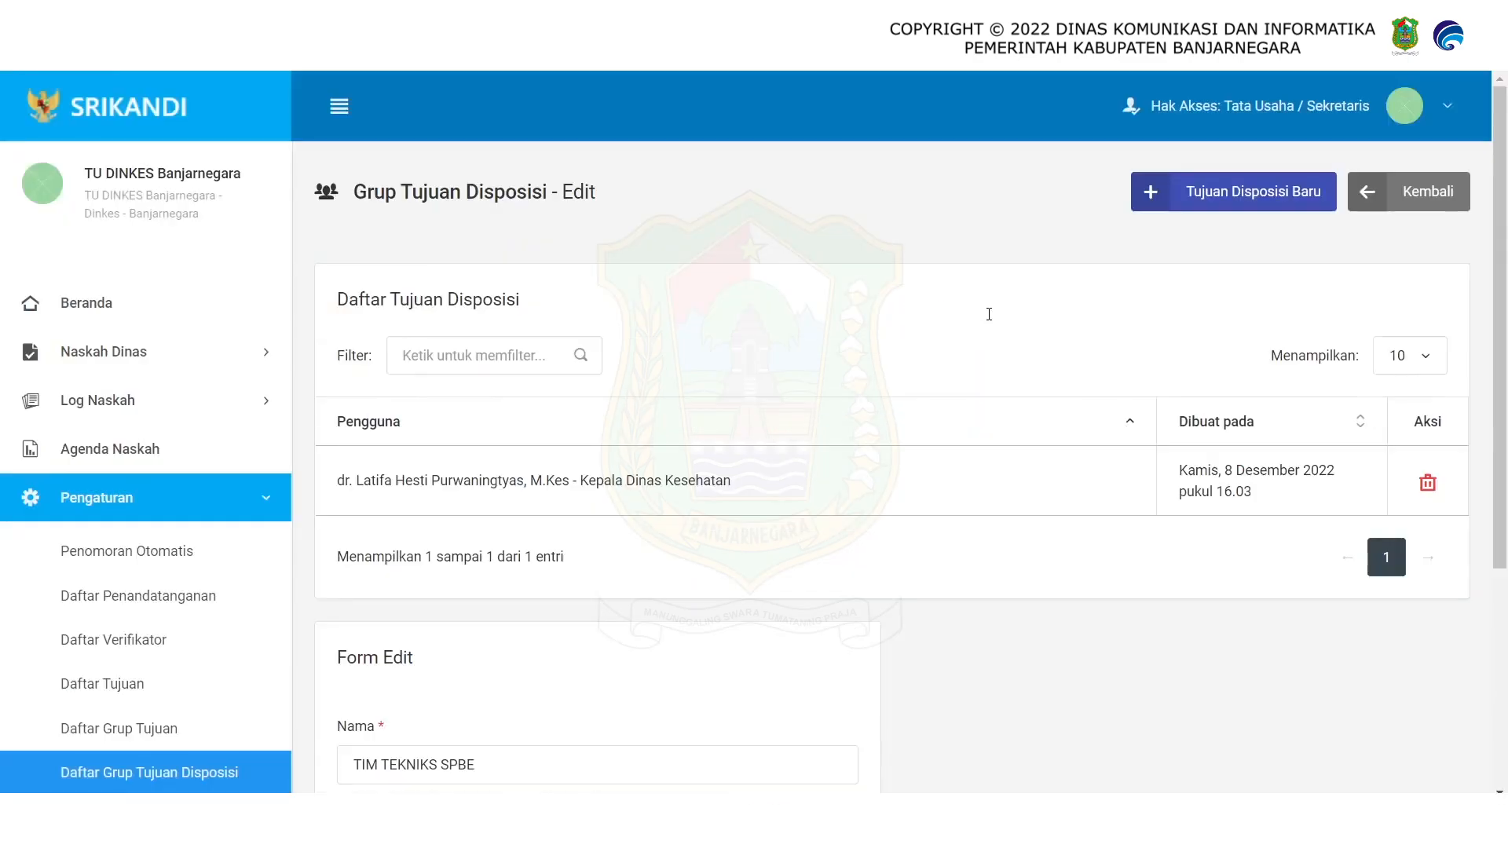
Open the form for a new Tembusan Internal in Daftar Tembusan
drag(1506, 395, 1506, 610)
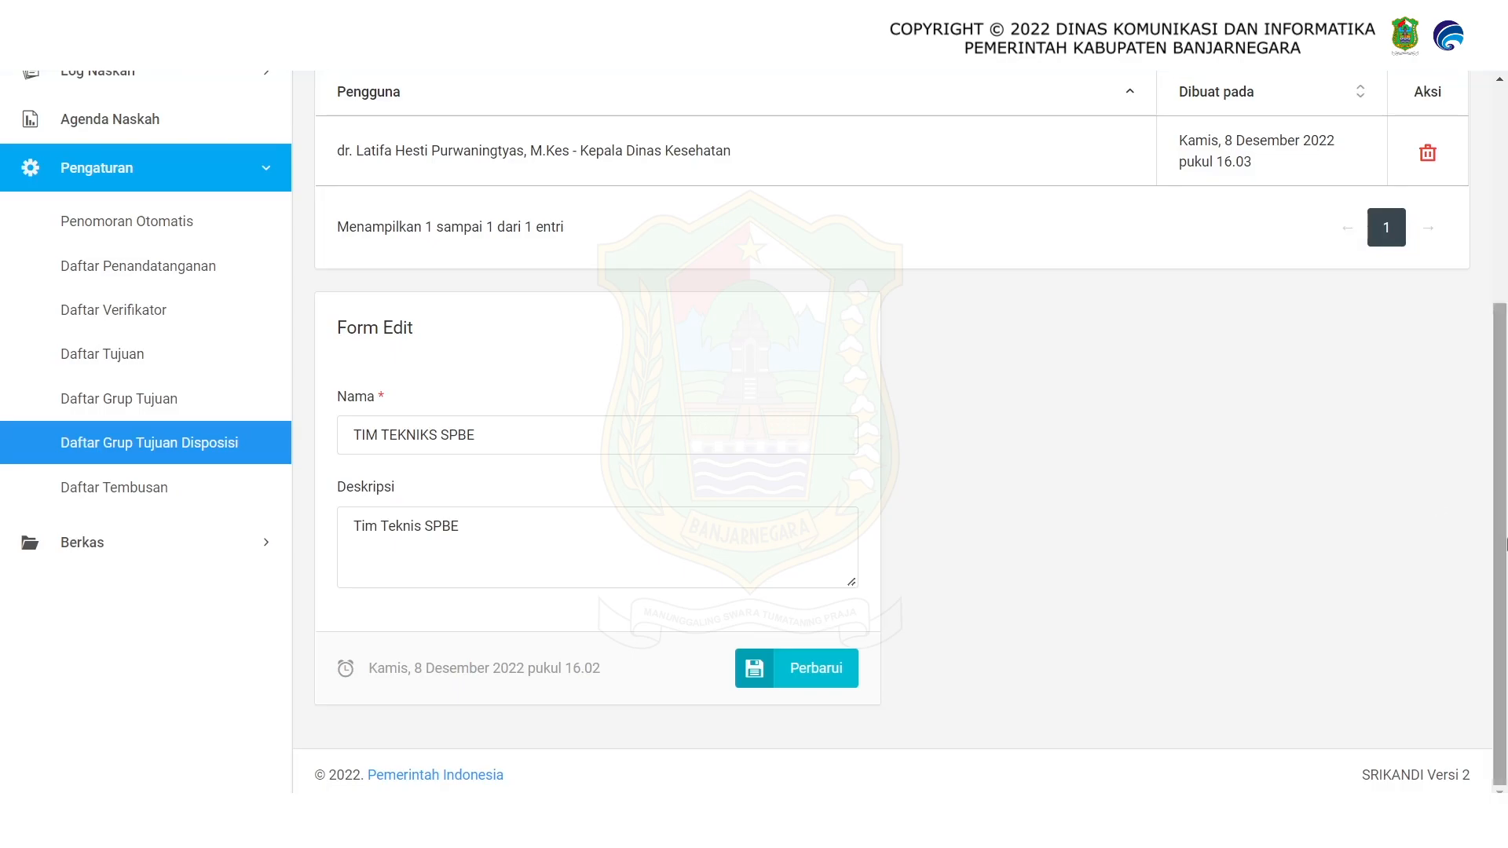
drag(1505, 548, 1505, 385)
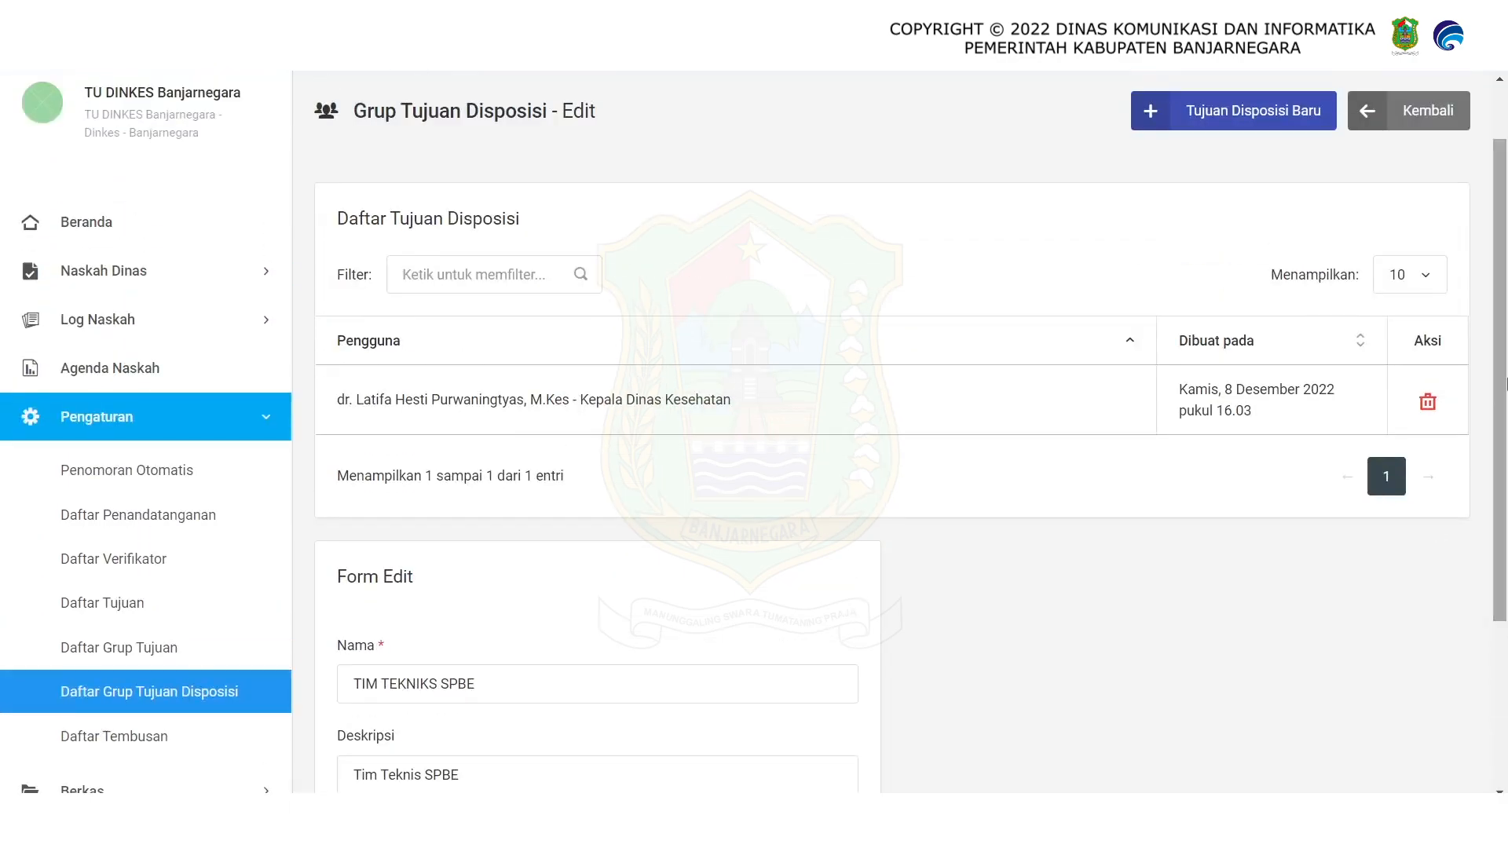
click(92, 736)
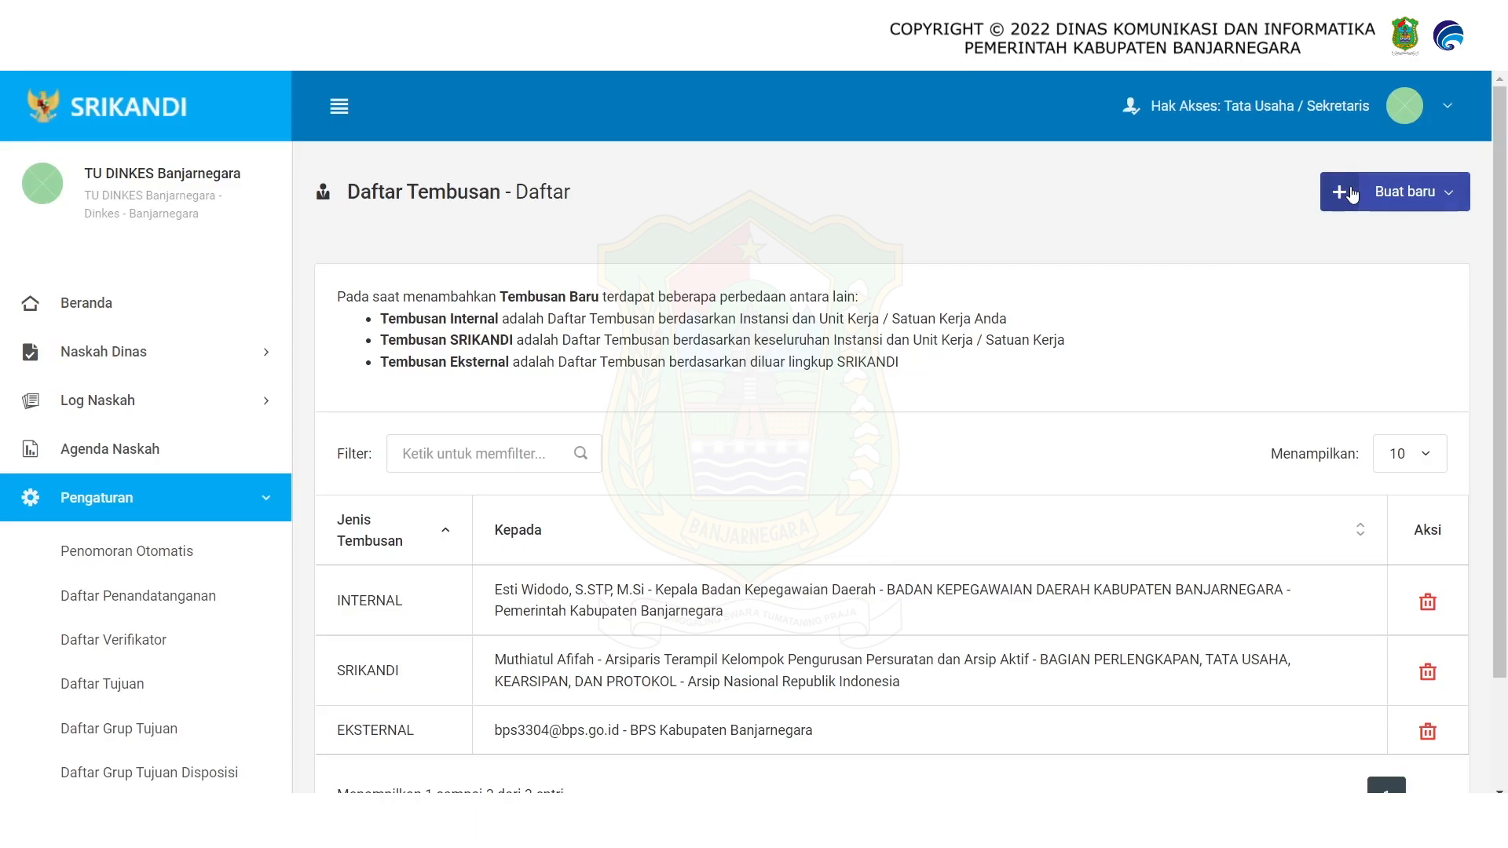
click(1351, 195)
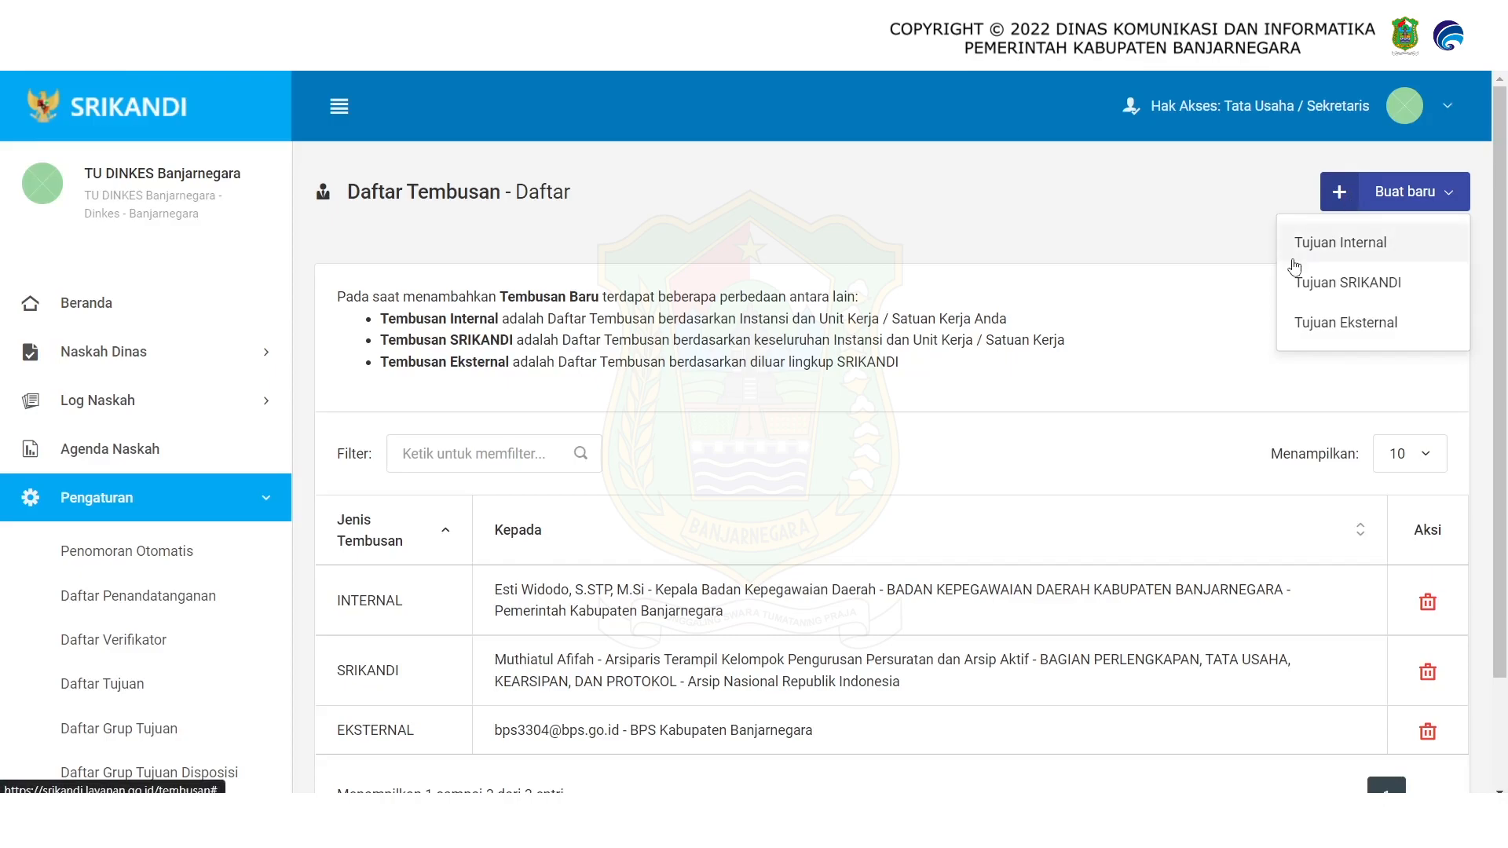
click(1294, 264)
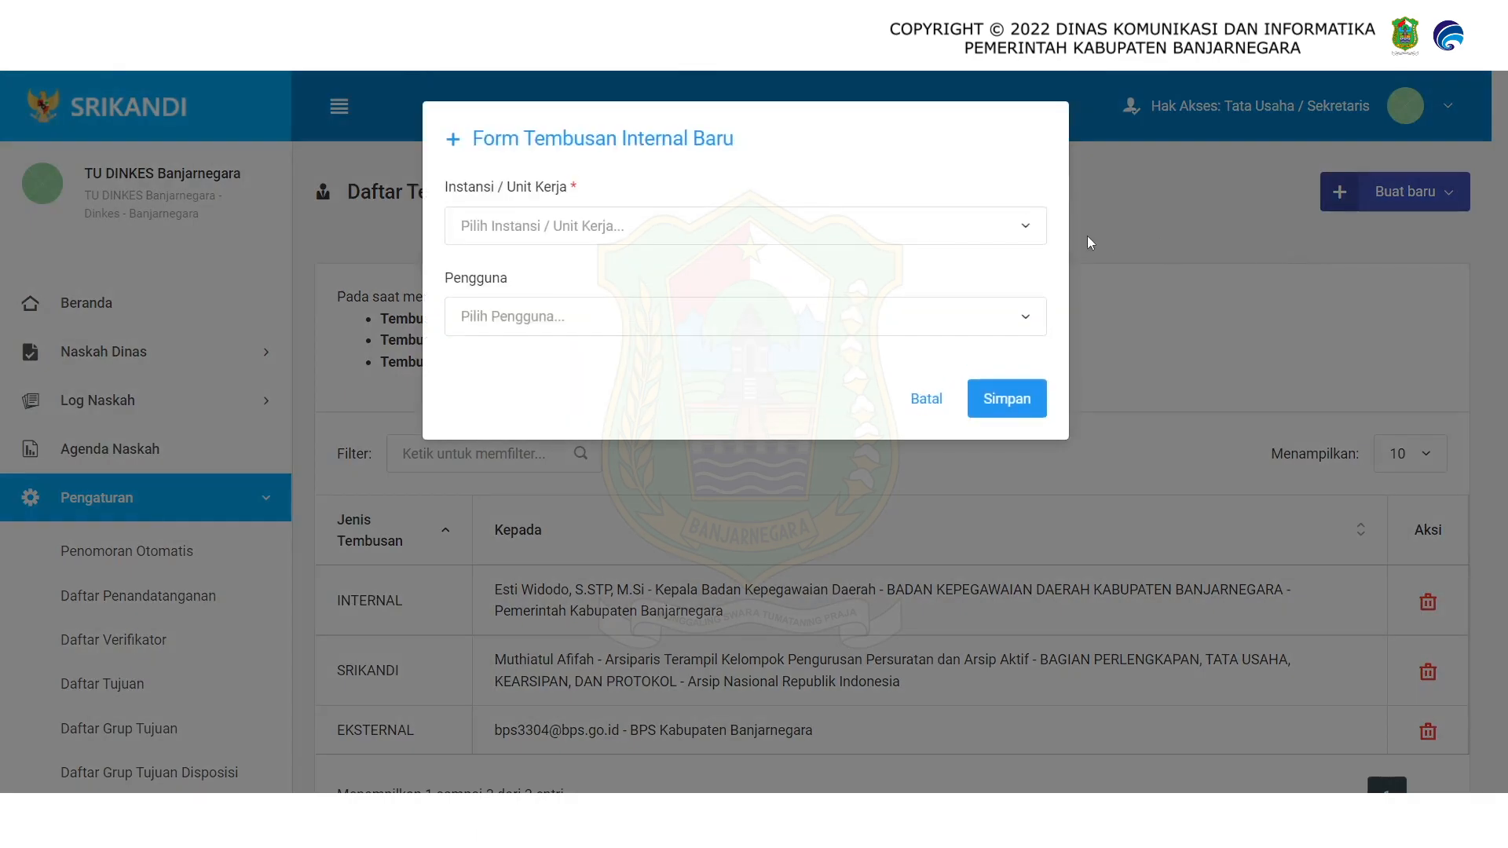
Set the unit to Asisten Perekonomian dan Pembangunan with Sekpri Asisten Perekonomian dan Pembangunan as Pengguna, save the Tembusan Internal and review Daftar Tembusan
click(972, 226)
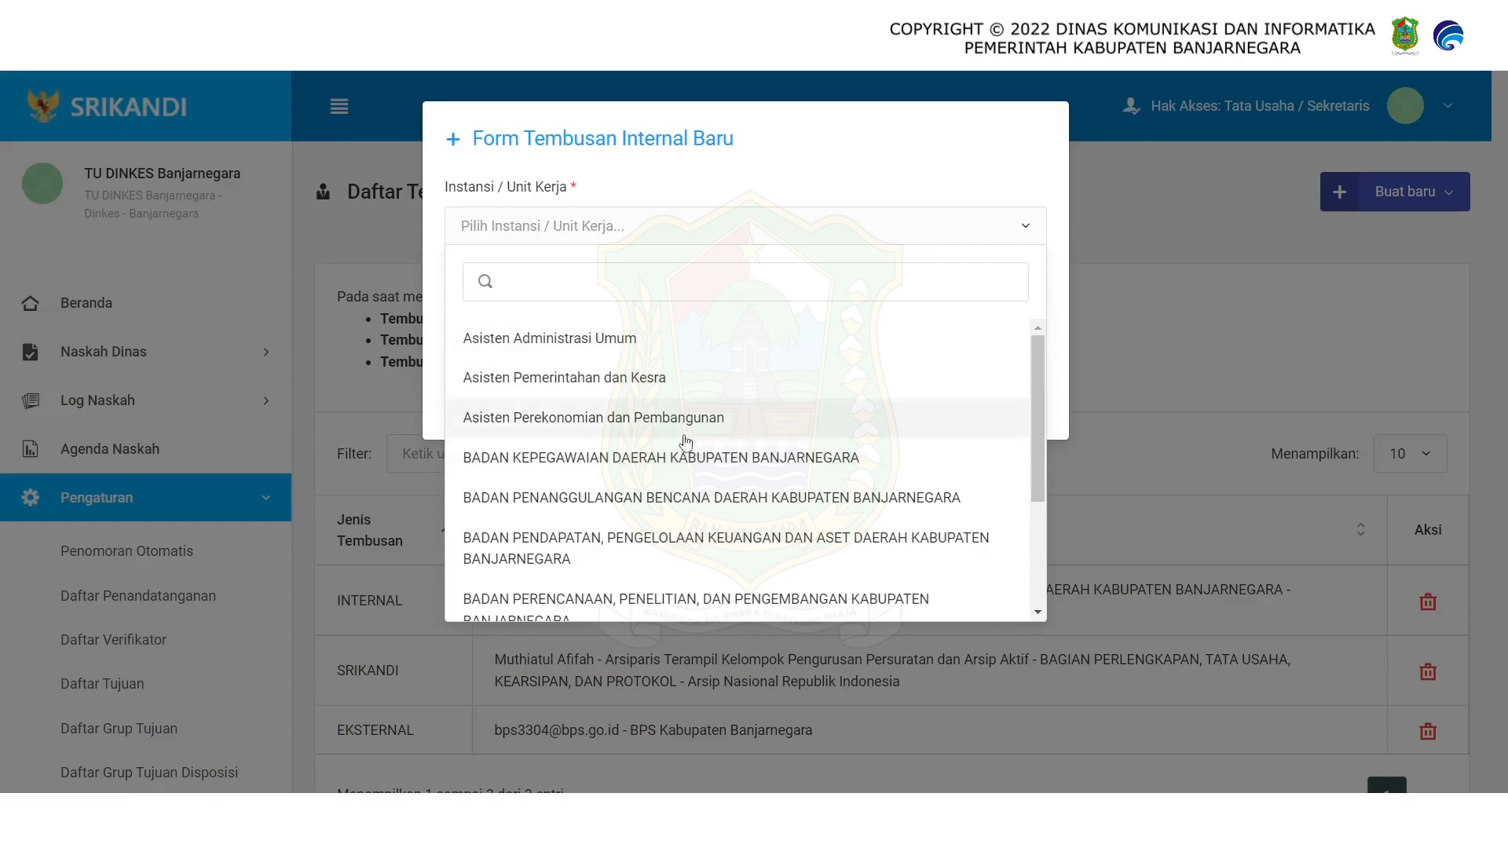
click(651, 421)
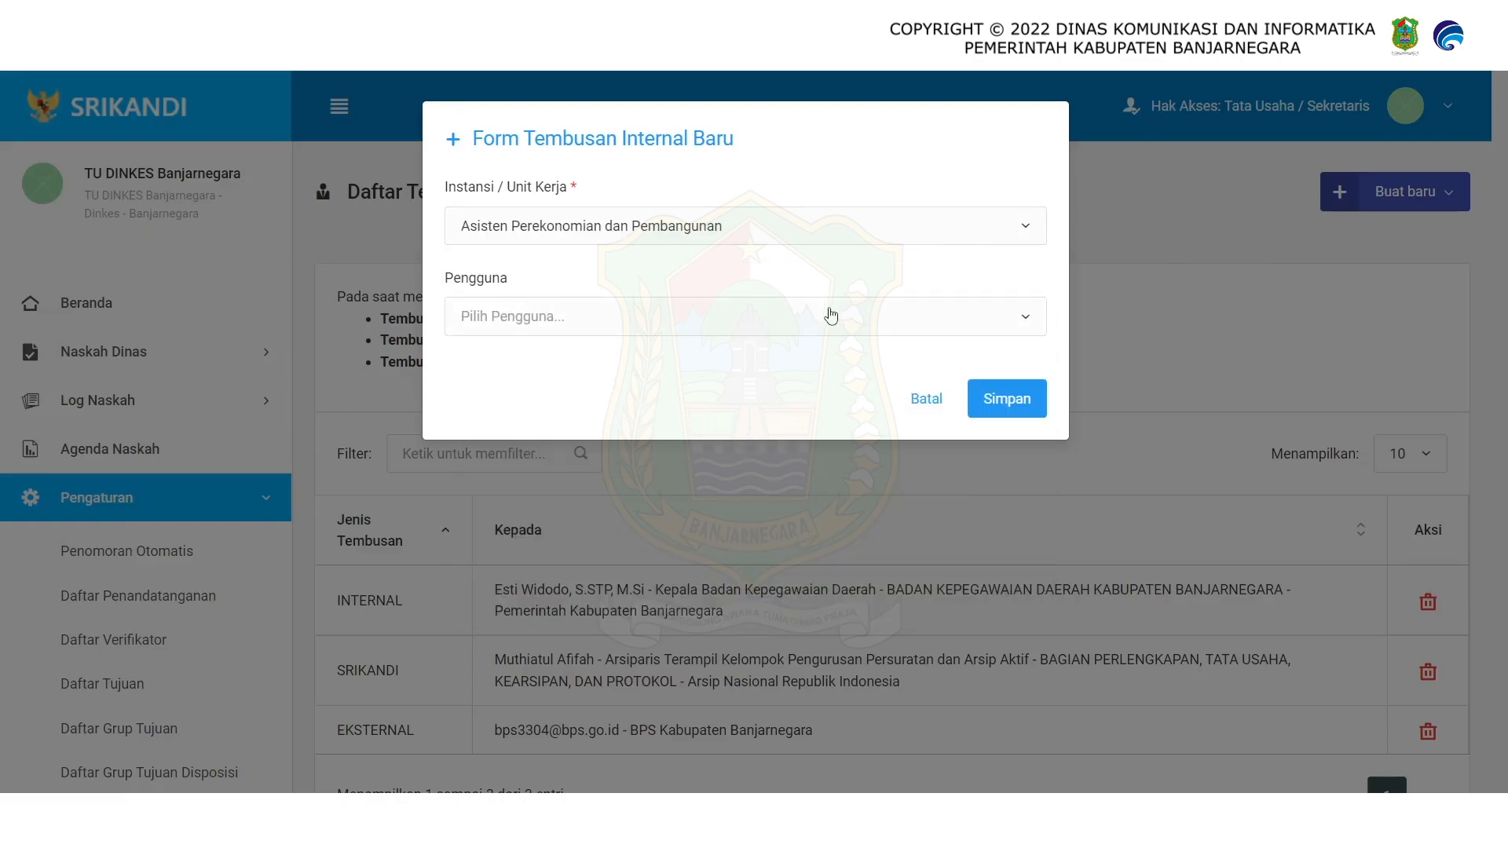
click(830, 314)
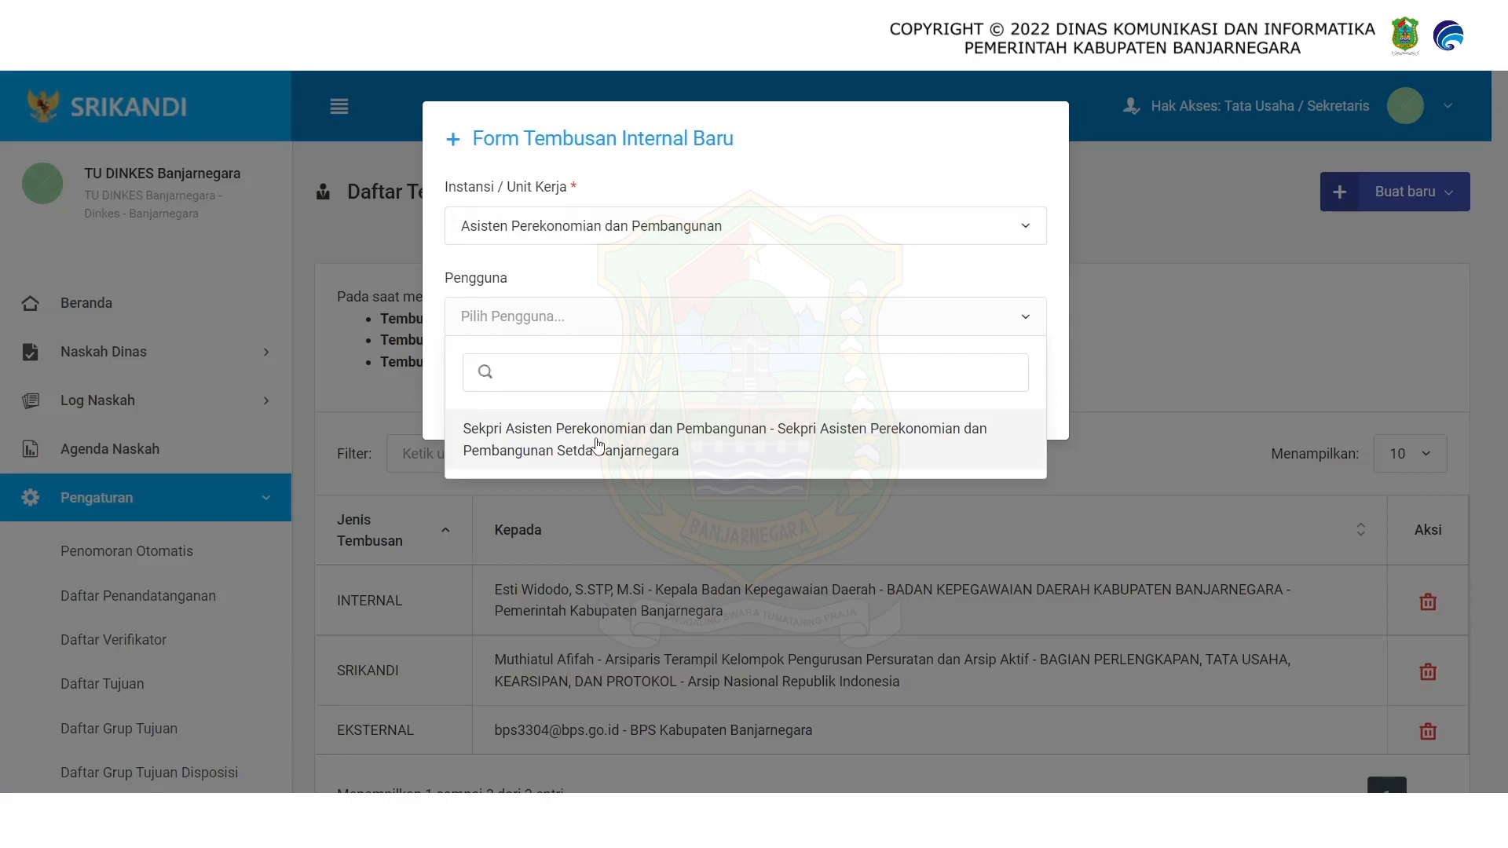
click(599, 445)
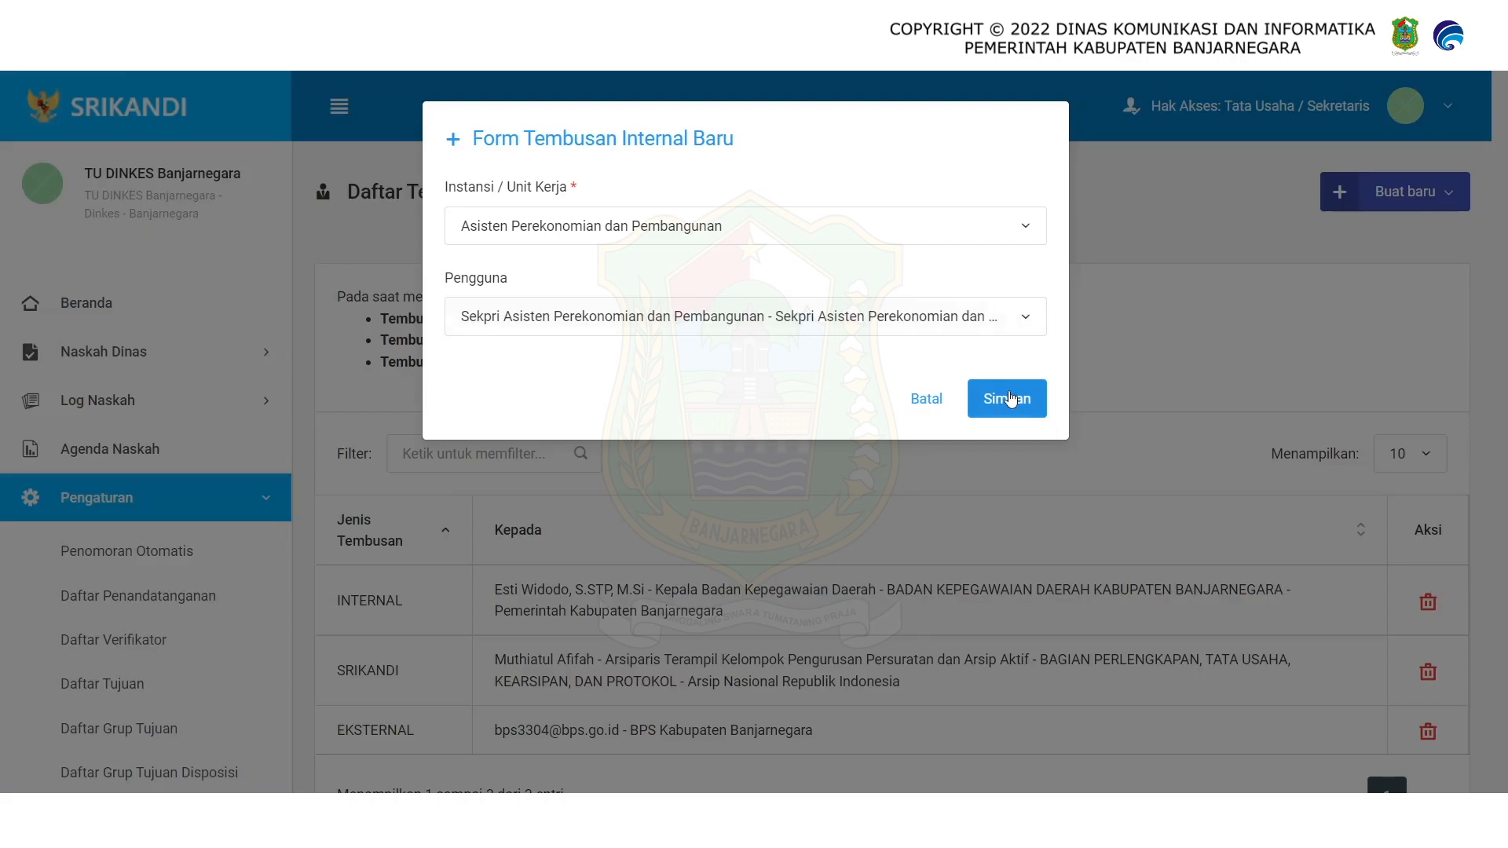
click(1010, 399)
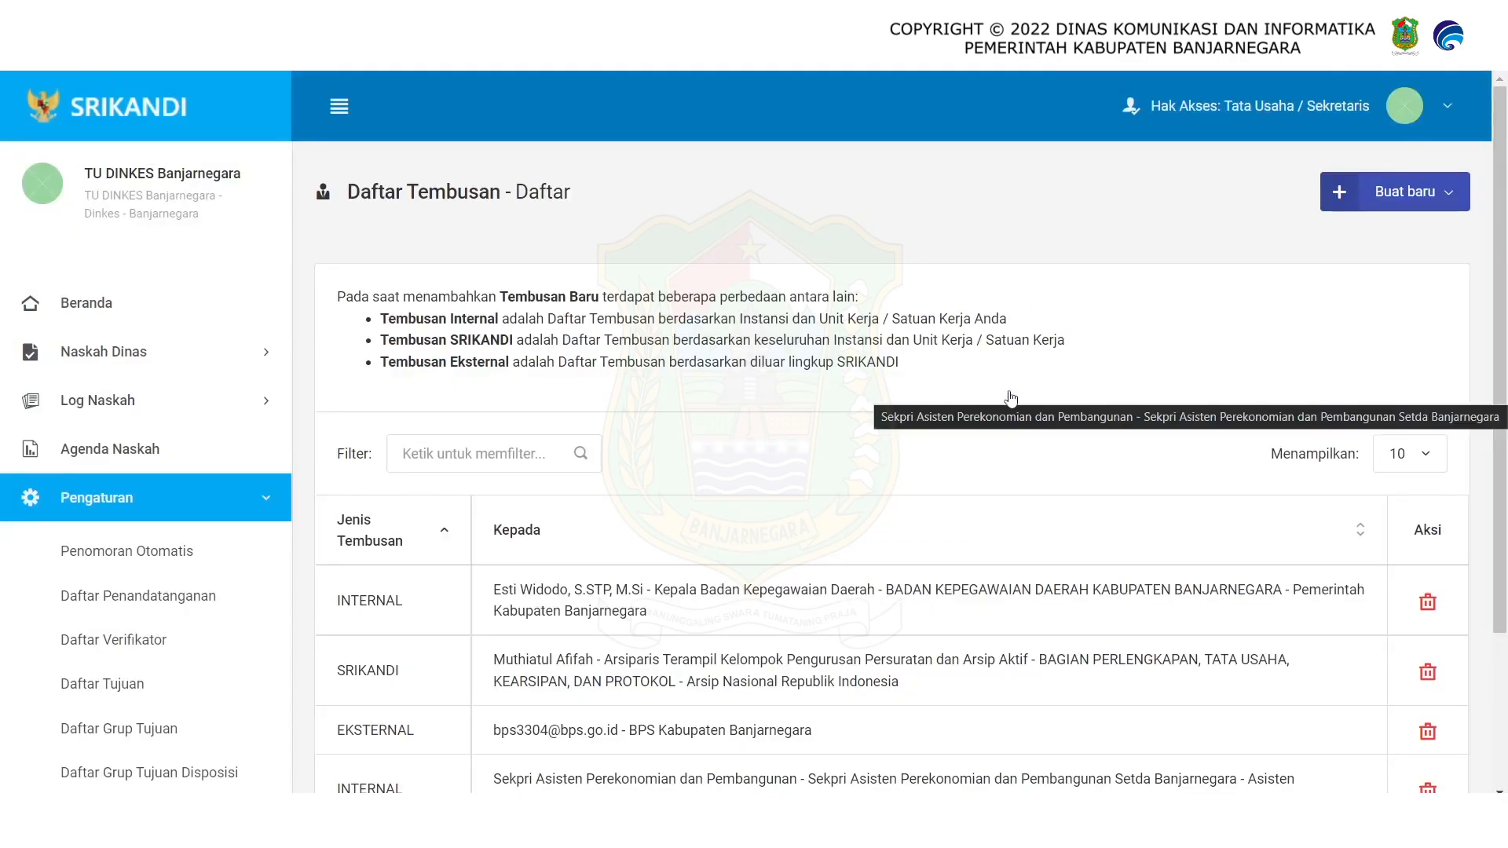
scroll(1500, 487, down, 3)
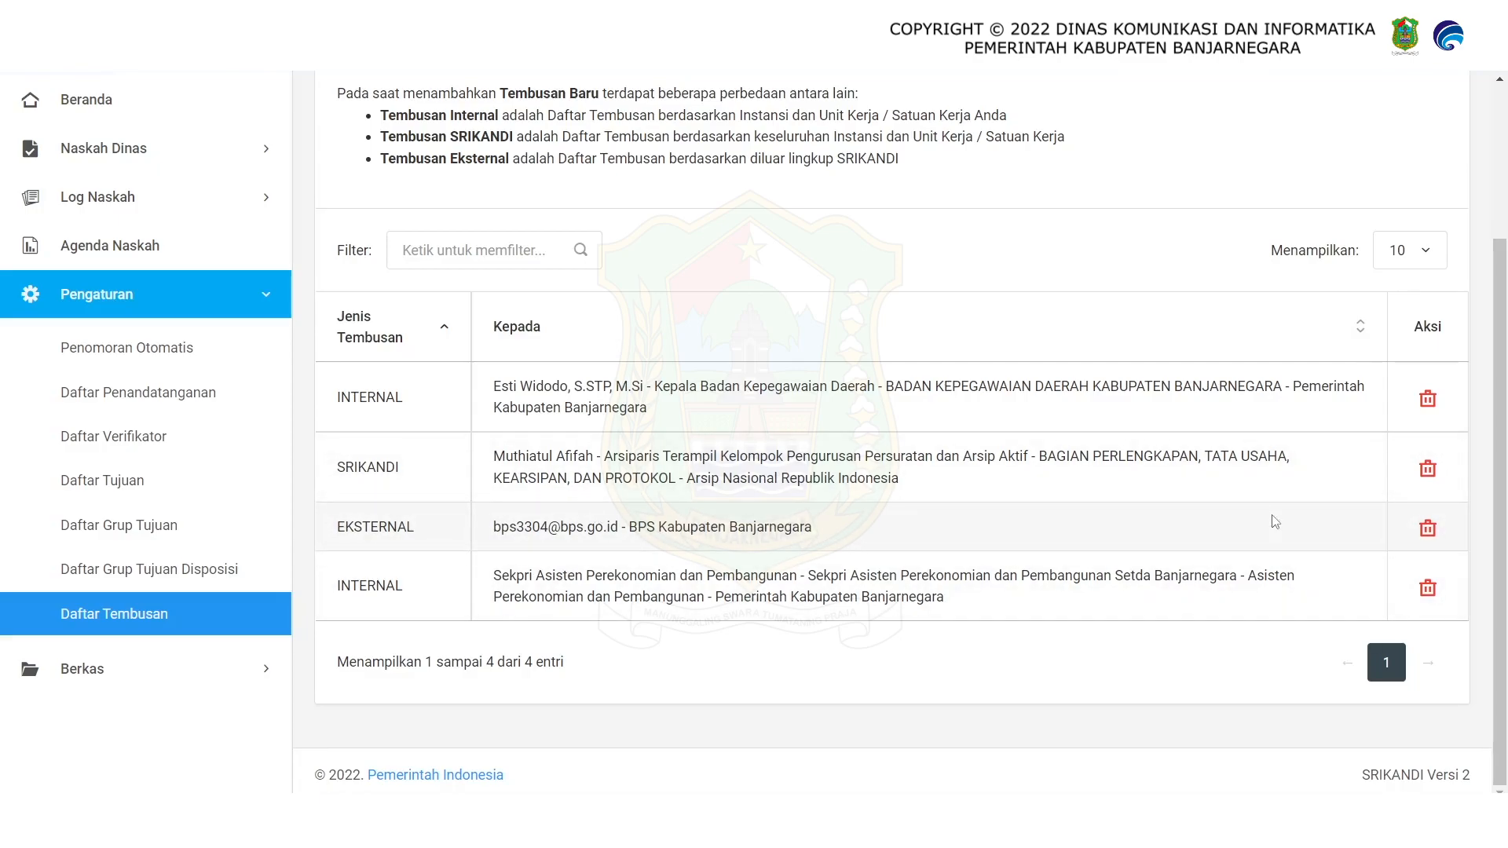
drag(1500, 578, 1503, 325)
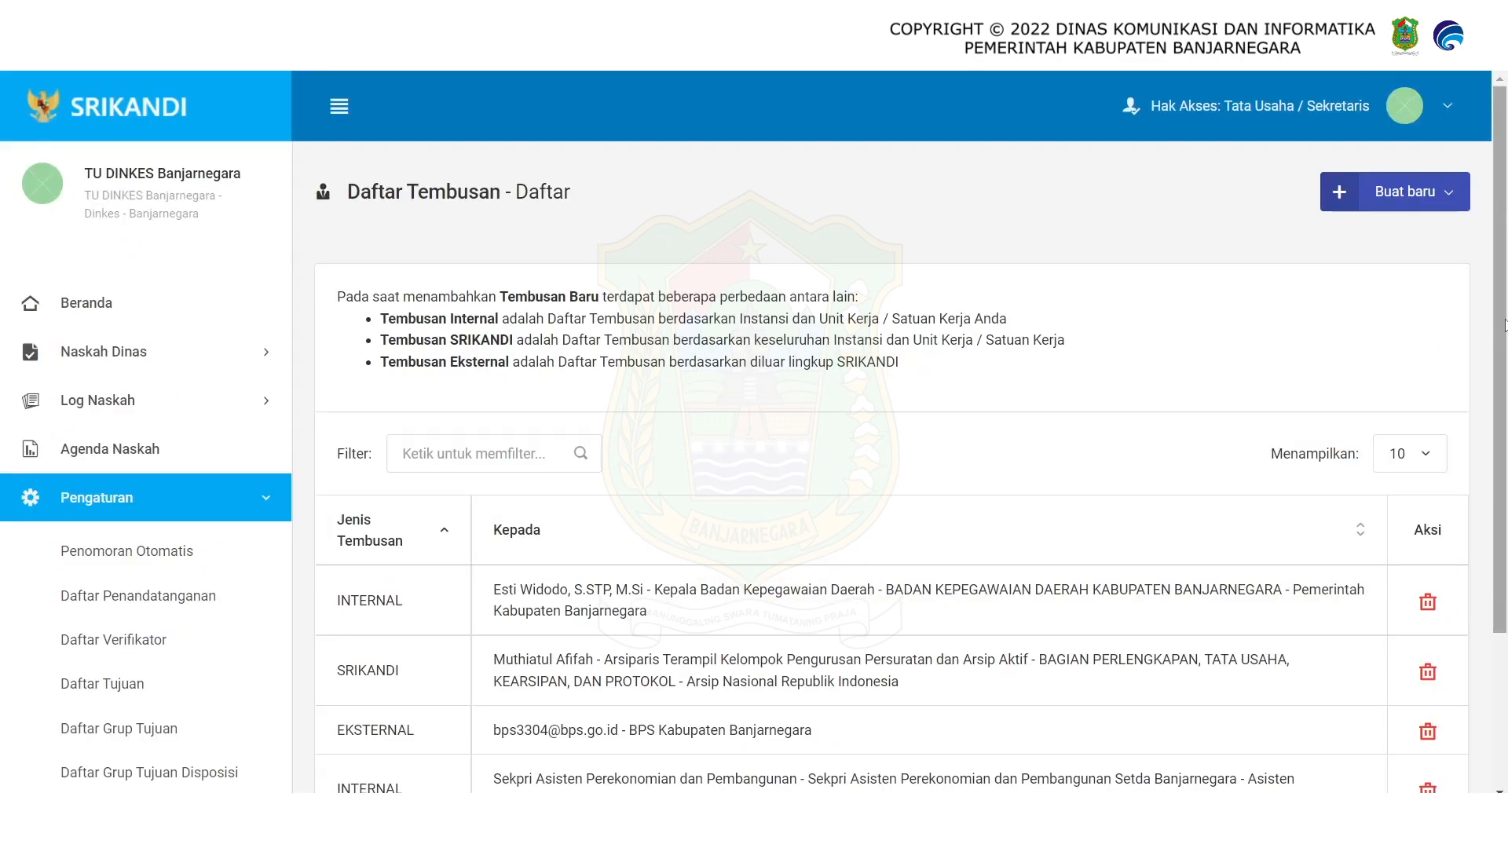